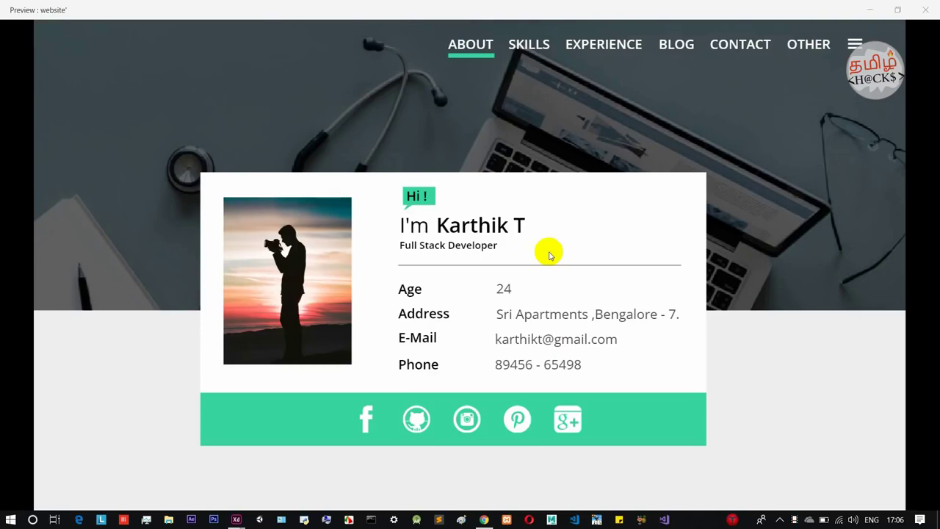
# Close the website preview and maximize the design window.
pyautogui.click(518, 66)
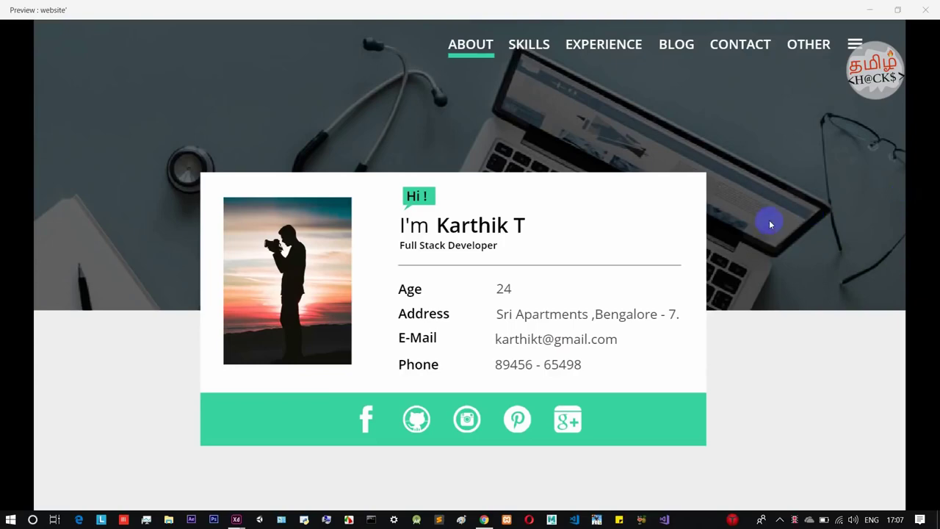
pyautogui.click(926, 10)
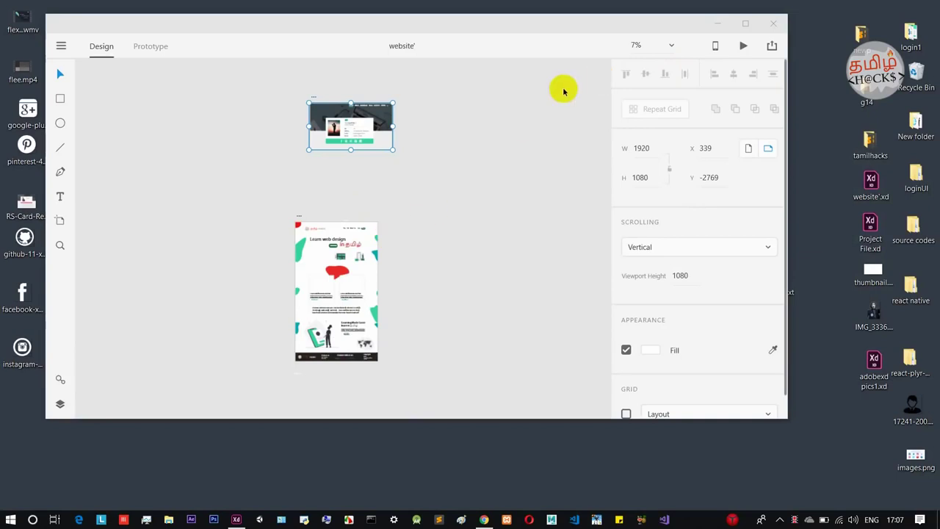
pyautogui.click(744, 23)
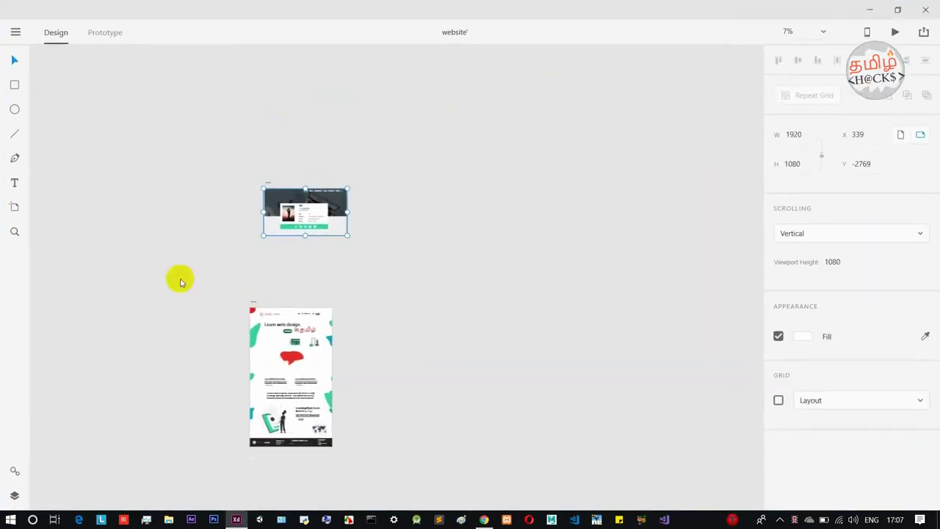
# Examine the finished profile page artboard and the other web page design on the canvas.
pyautogui.scroll(3, 279, 202)
pyautogui.scroll(3, 279, 202)
pyautogui.click(504, 95)
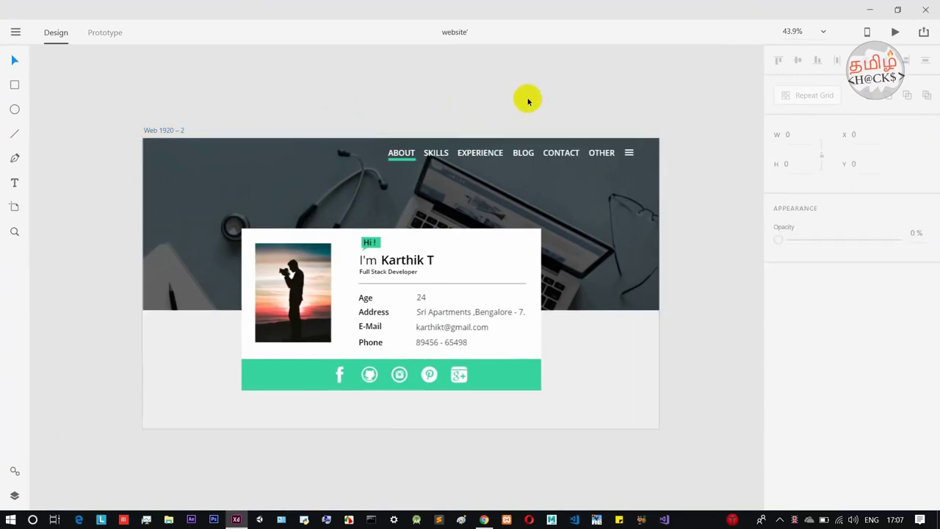
pyautogui.moveTo(522, 114); pyautogui.dragTo(492, 111)
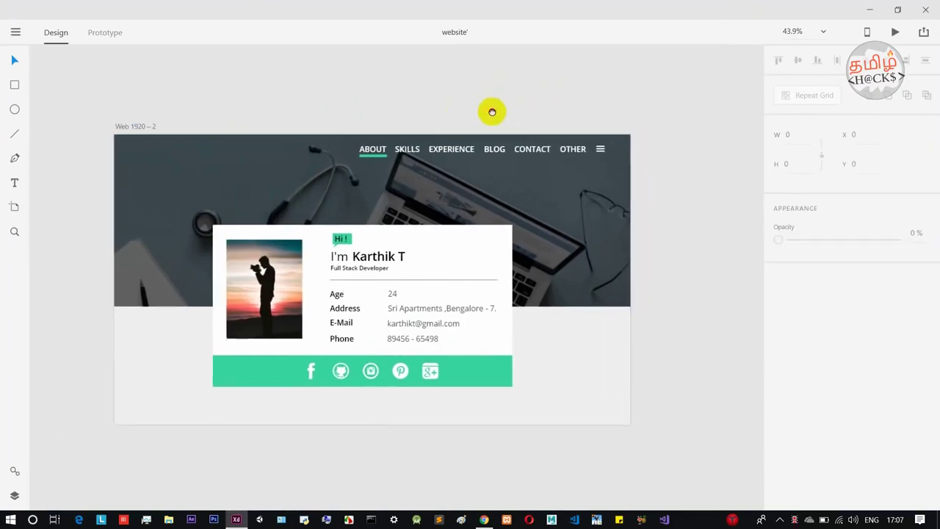
pyautogui.scroll(-5, 480, 147)
pyautogui.scroll(-3, 428, 249)
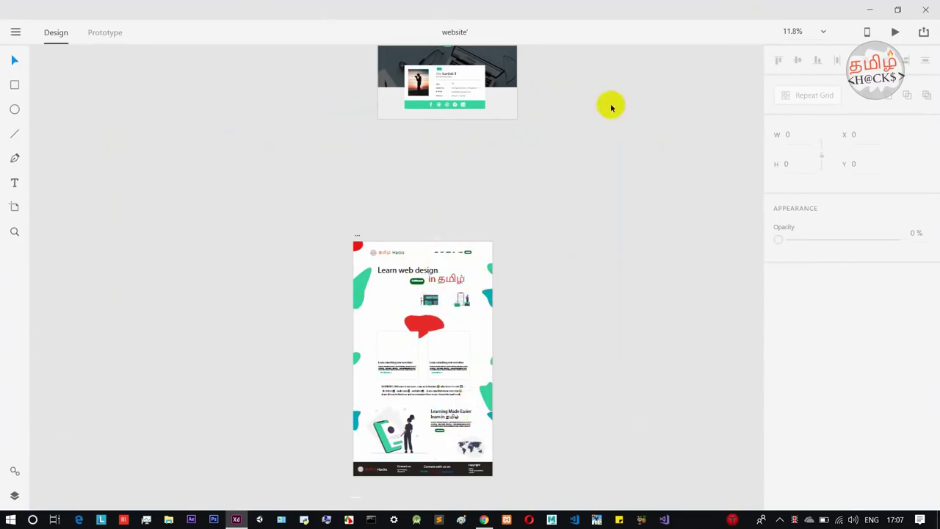
pyautogui.scroll(5, 587, 114)
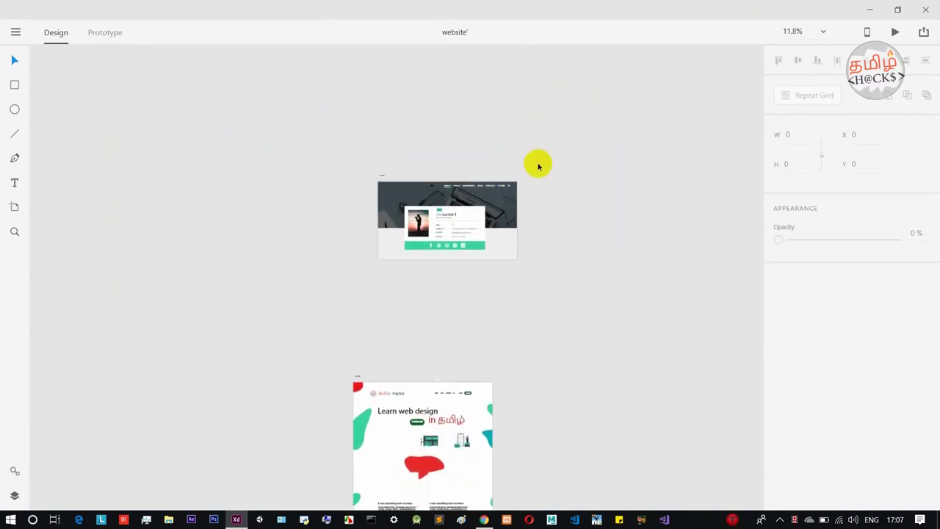
pyautogui.scroll(5, 542, 189)
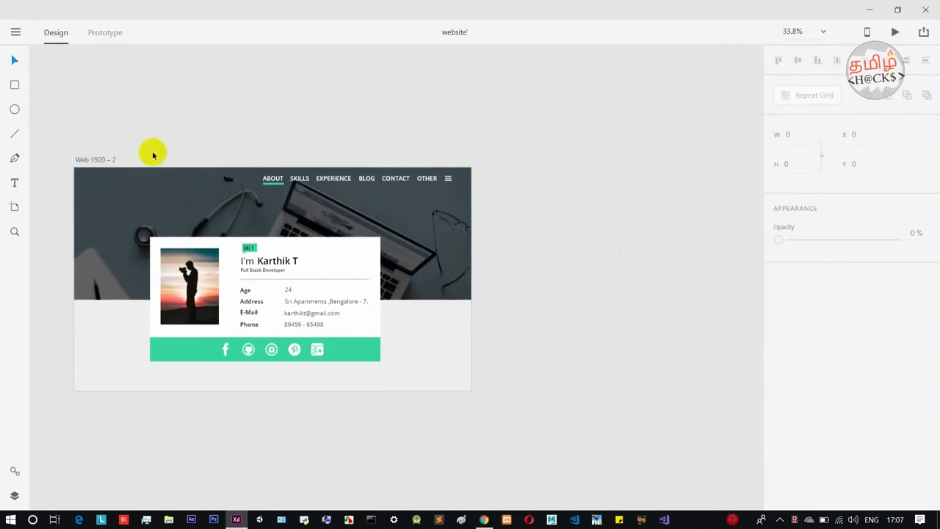
# Duplicate the Web 1920 – 2 artboard and delete everything inside the copy to leave it blank.
pyautogui.click(102, 160)
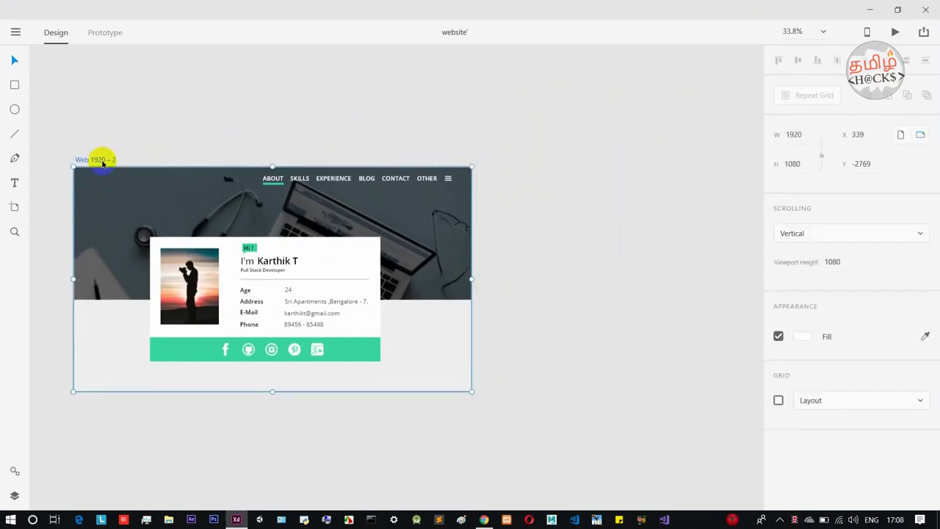
pyautogui.hotkey('ctrl', 'd')
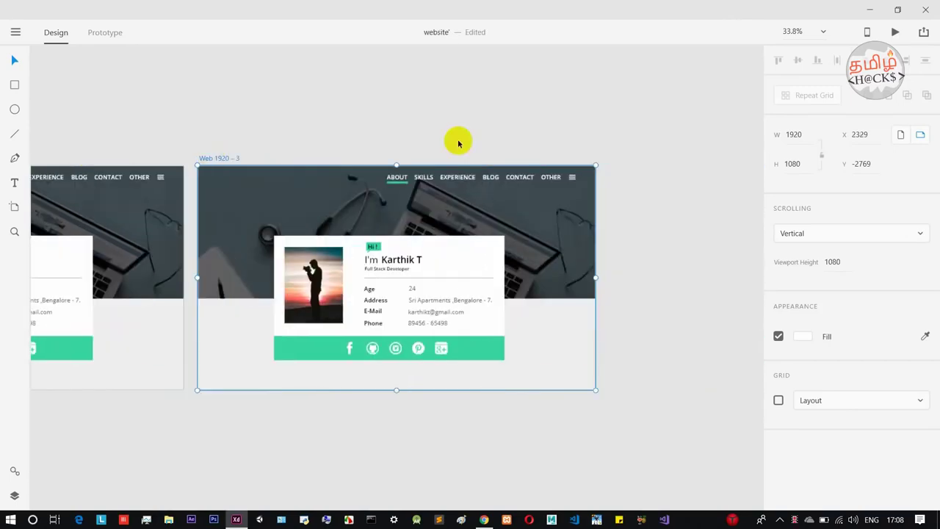
pyautogui.moveTo(629, 115); pyautogui.dragTo(197, 459)
pyautogui.press('Delete')
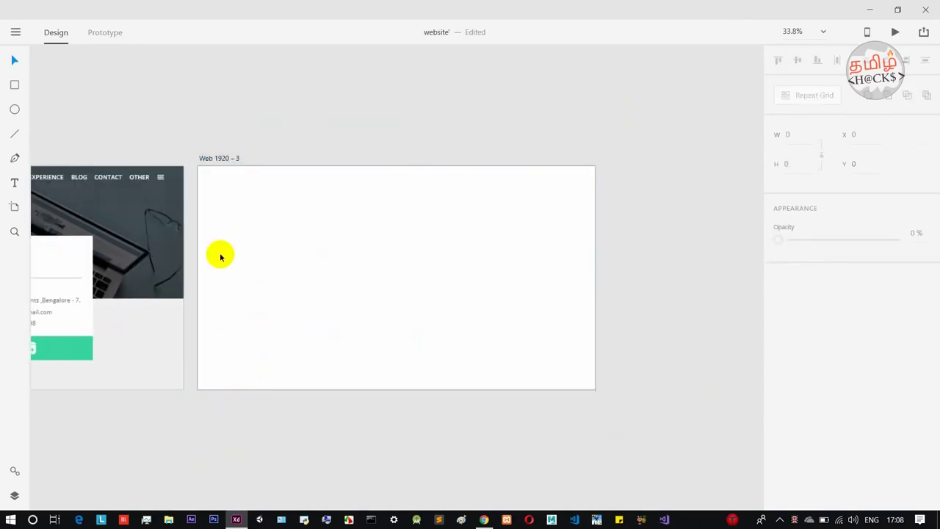
pyautogui.scroll(2, 220, 256)
pyautogui.scroll(-2, 231, 269)
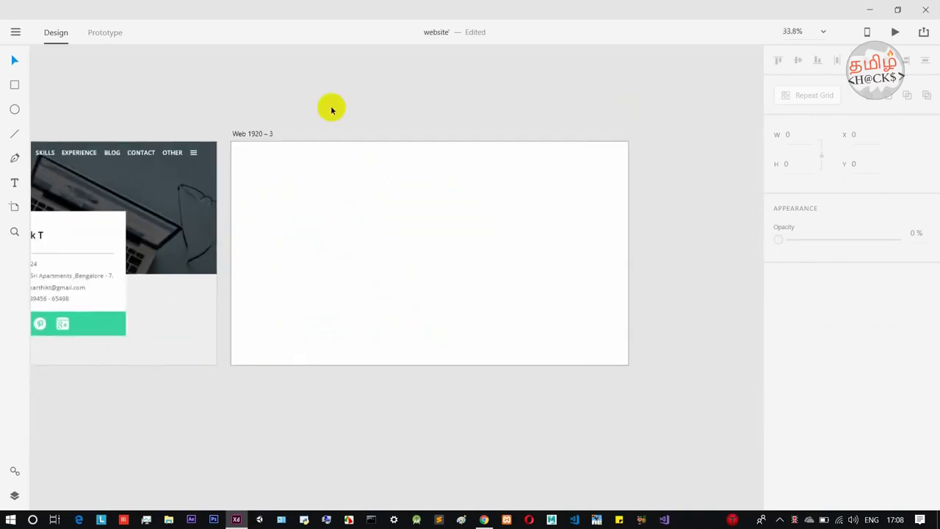
pyautogui.moveTo(331, 109); pyautogui.dragTo(464, 122)
pyautogui.moveTo(227, 116); pyautogui.dragTo(325, 107)
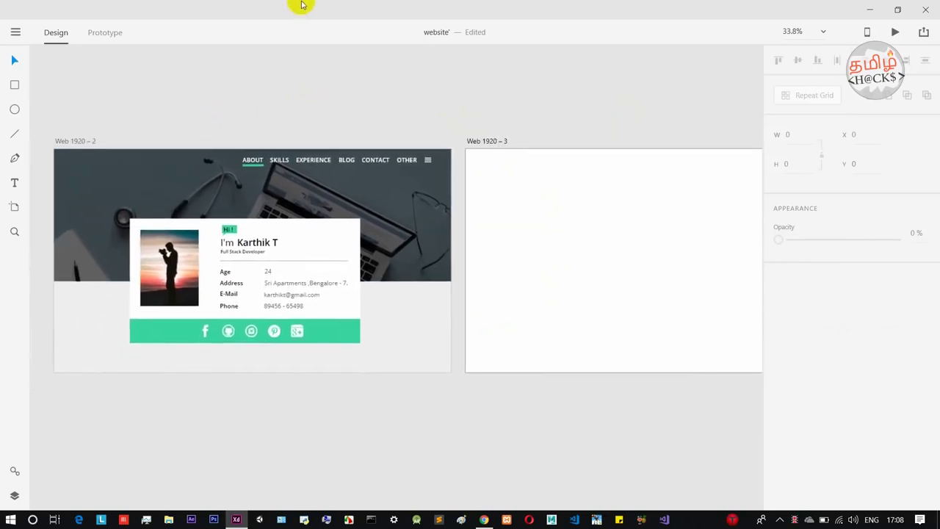
pyautogui.click(400, 241)
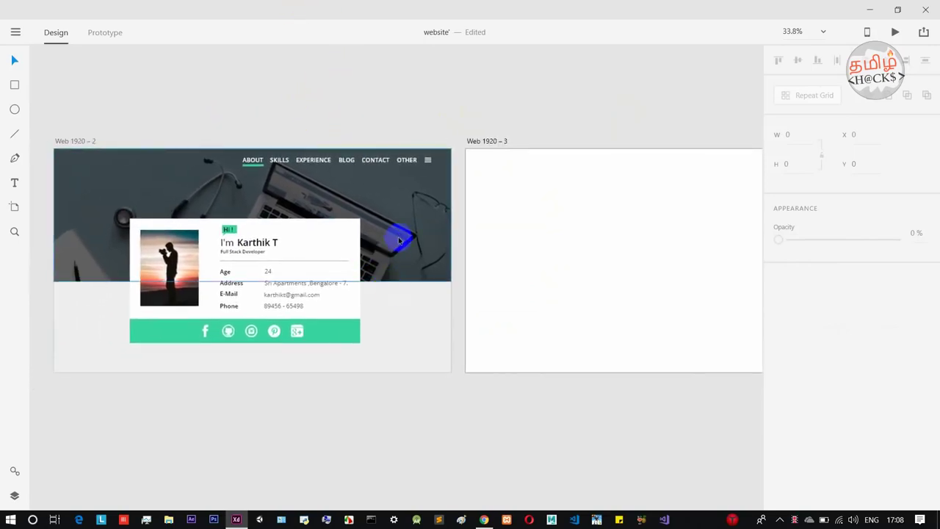
pyautogui.scroll(-1, 579, 101)
pyautogui.moveTo(578, 101); pyautogui.dragTo(448, 151)
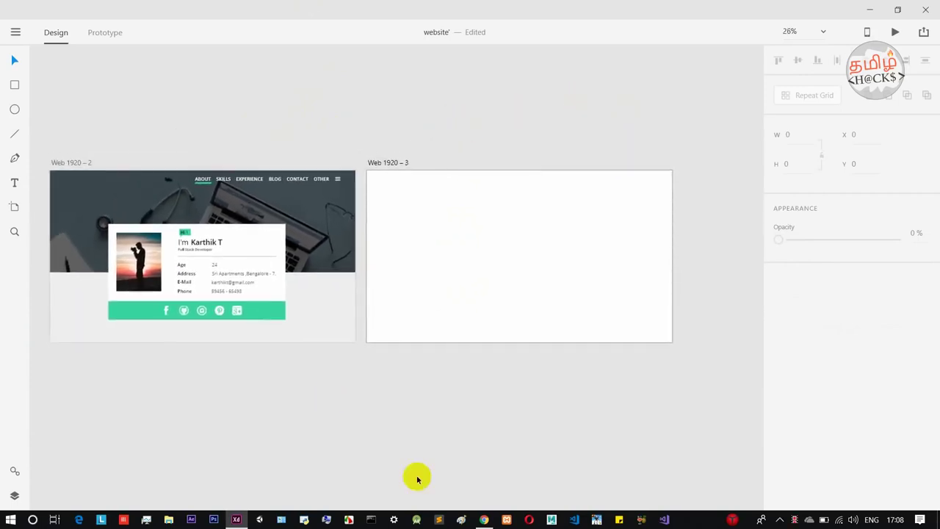
# Switch to Chrome, browse the technology image results and bring up the standalone laptop and stethoscope photo.
pyautogui.click(484, 520)
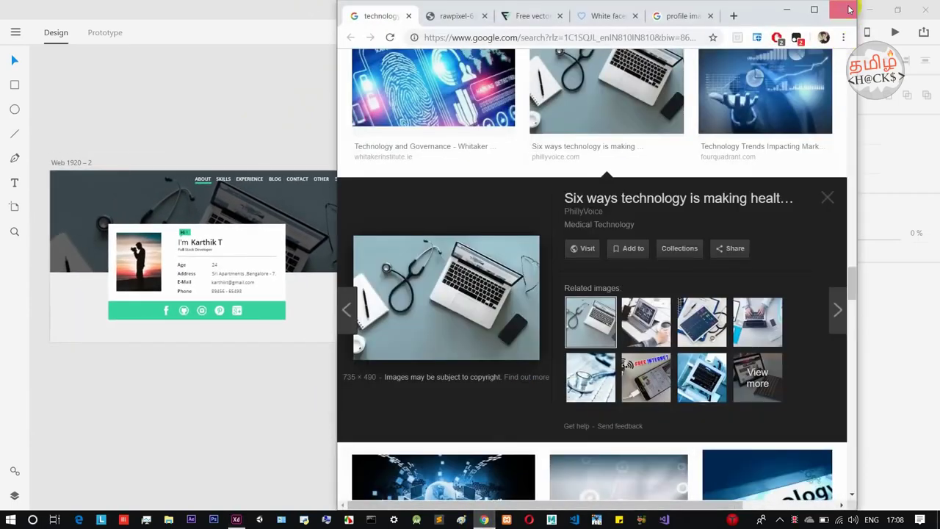
pyautogui.click(814, 10)
pyautogui.scroll(15, 358, 283)
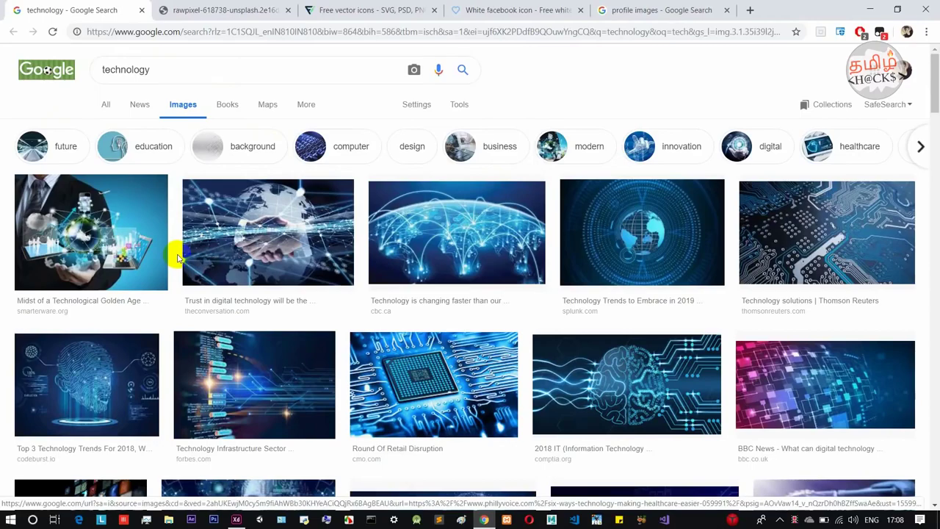
pyautogui.scroll(-15, 180, 268)
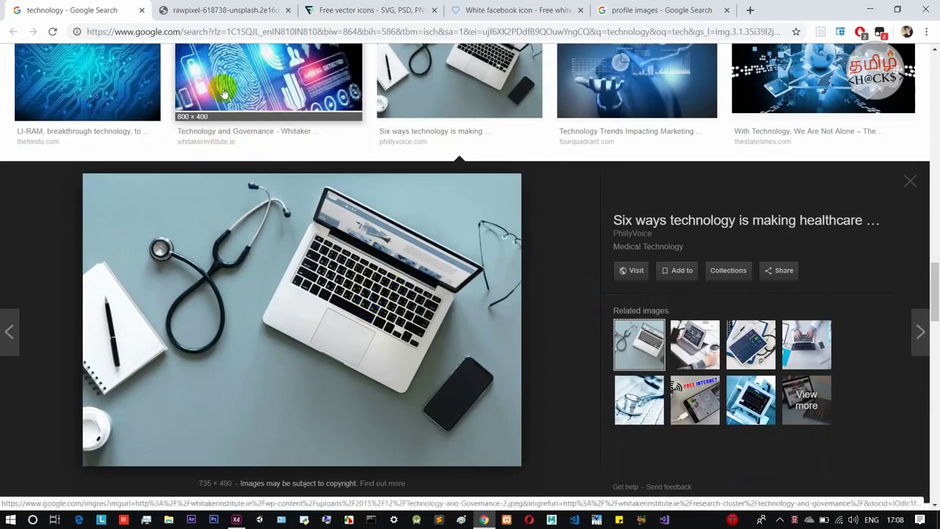
pyautogui.rightClick(199, 248)
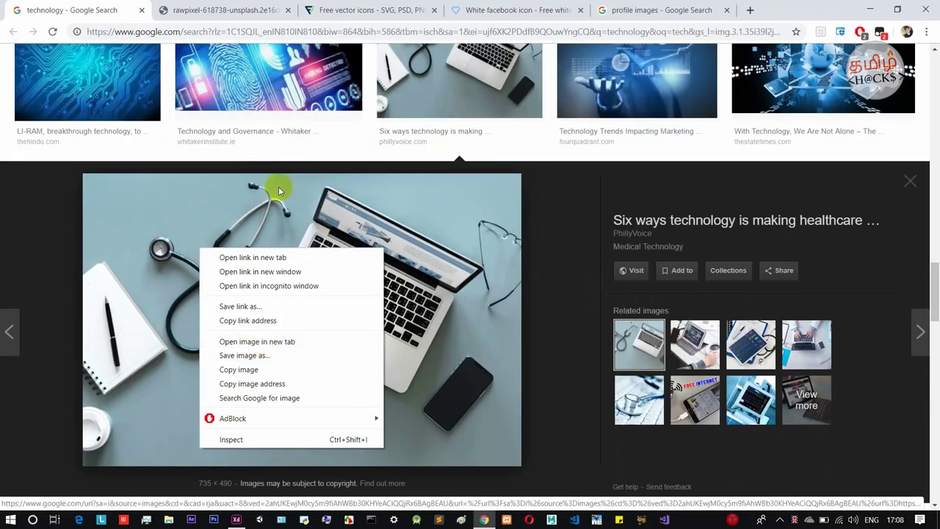
pyautogui.click(224, 9)
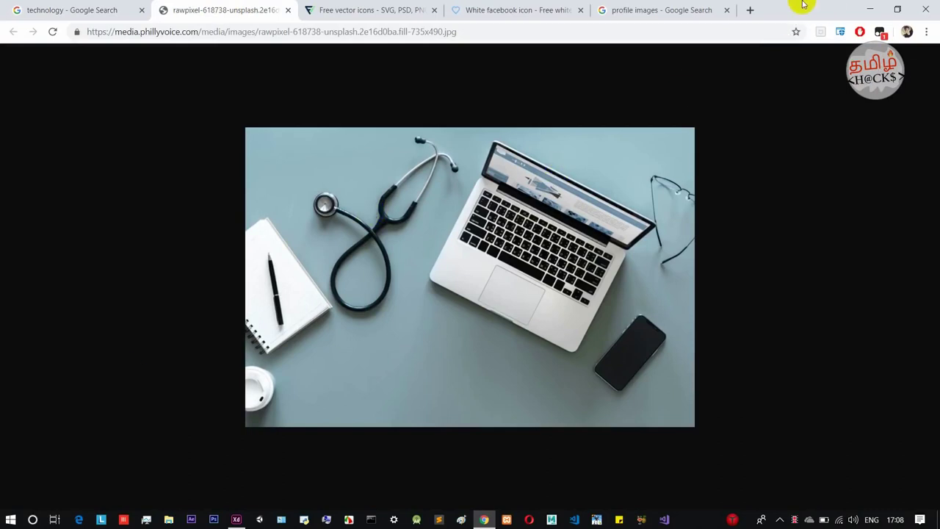
# Set the browser beside the design window and place the laptop and stethoscope photo on the blank Web 1920 – 3 artboard.
pyautogui.press('super+Right')
pyautogui.moveTo(755, 286); pyautogui.dragTo(294, 409)
pyautogui.moveTo(316, 439); pyautogui.dragTo(675, 491)
pyautogui.moveTo(474, 436); pyautogui.dragTo(450, 256)
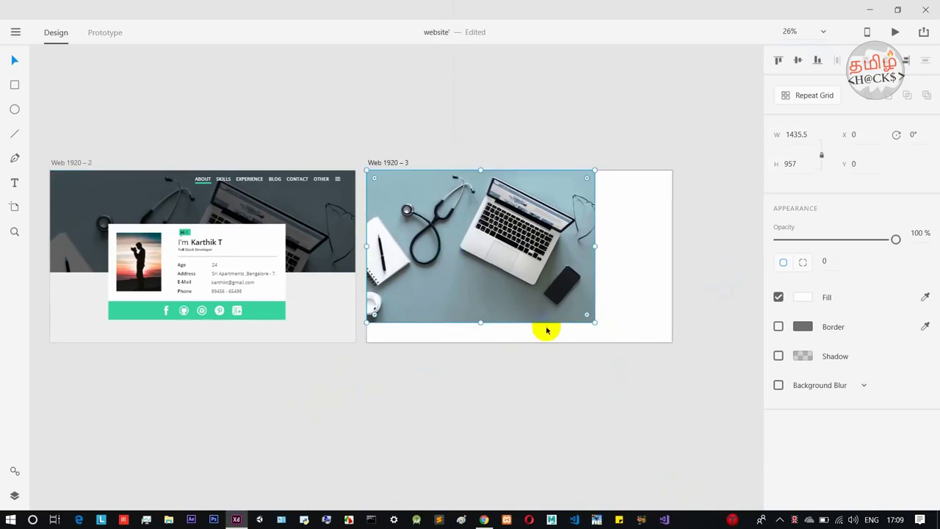
# Enlarge the photo proportionally from its lower corner until it spans the full width of the Web 1920 – 3 artboard.
pyautogui.scroll(3, 636, 338)
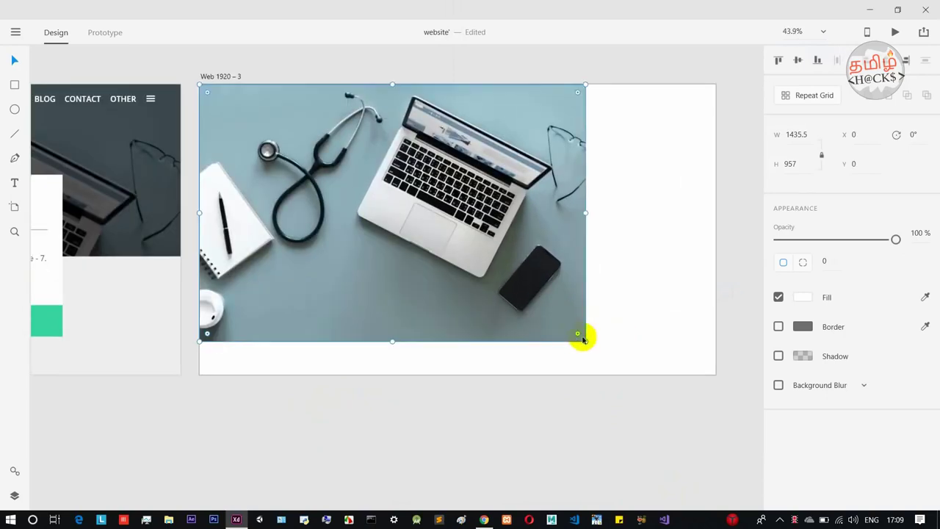
pyautogui.moveTo(586, 339); pyautogui.dragTo(760, 430)
pyautogui.click(683, 329)
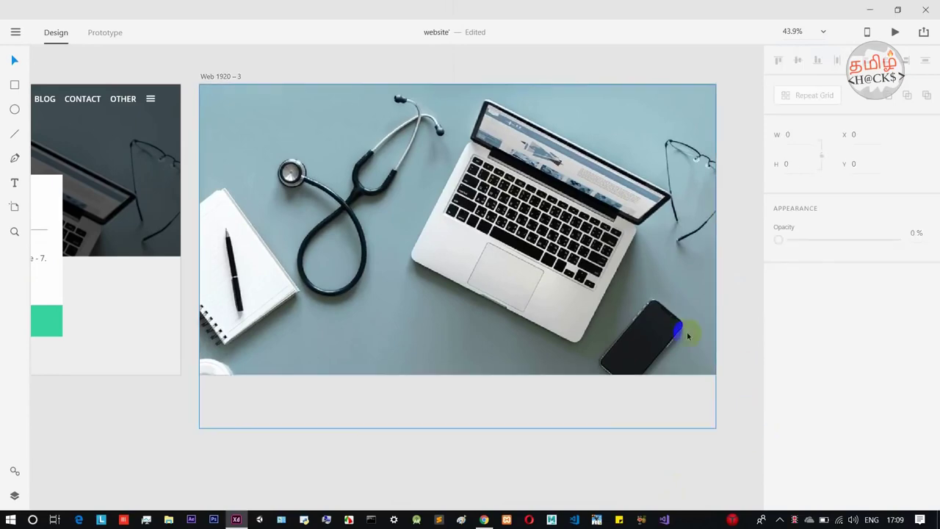
pyautogui.scroll(2, 681, 332)
pyautogui.scroll(-2, 681, 332)
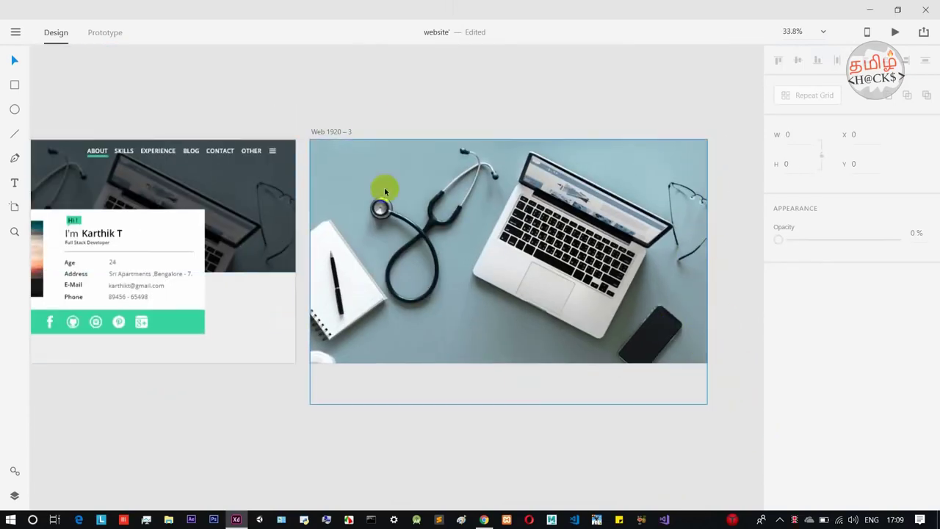
pyautogui.click(336, 133)
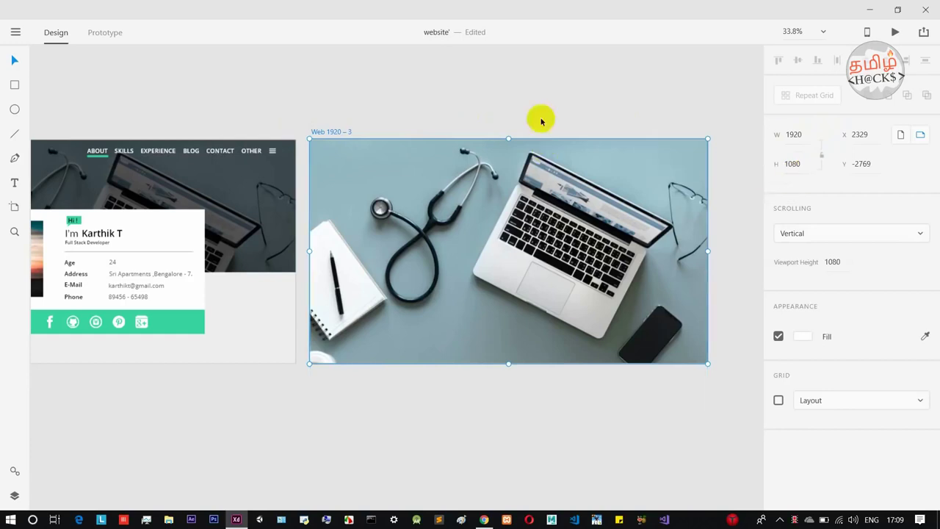
pyautogui.click(468, 97)
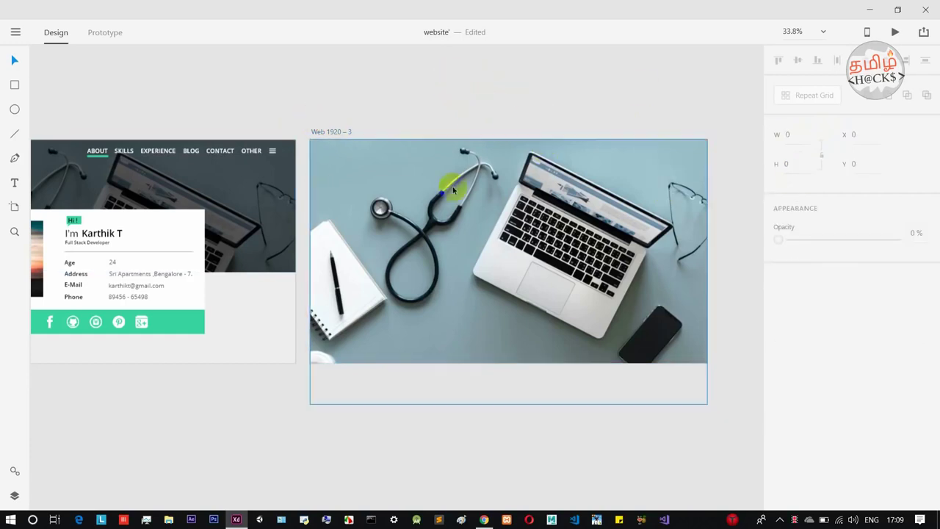
pyautogui.click(530, 98)
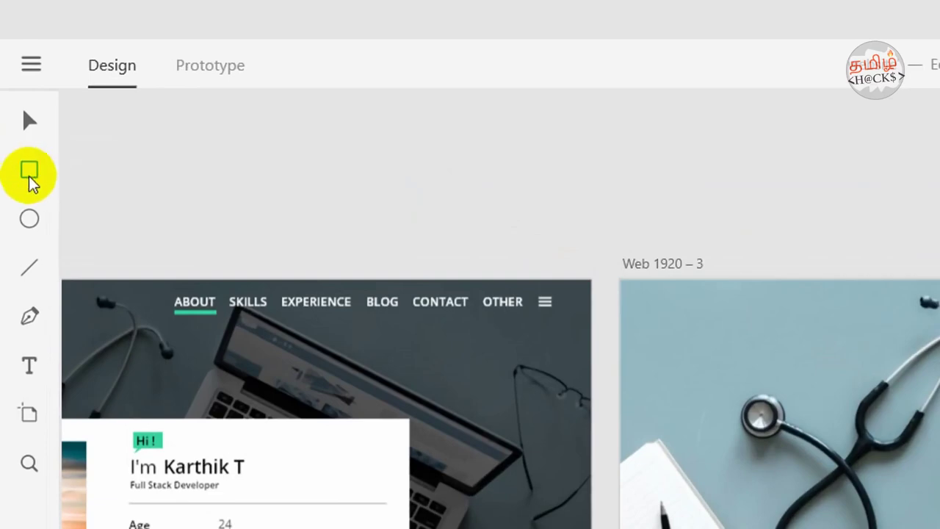
# Draw a 1920 × 652 rectangle over the upper part of the photo at X 0, Y 0 and remove its border.
pyautogui.click(14, 85)
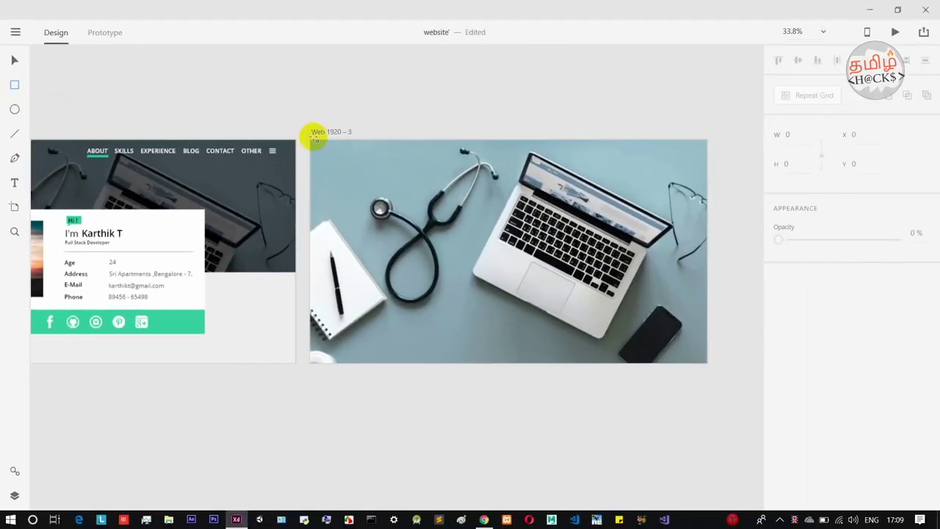
pyautogui.moveTo(310, 142)
pyautogui.mouseDown()
pyautogui.moveTo(351, 216)
pyautogui.moveTo(594, 273)
pyautogui.moveTo(715, 275)
pyautogui.moveTo(707, 275)
pyautogui.mouseUp()
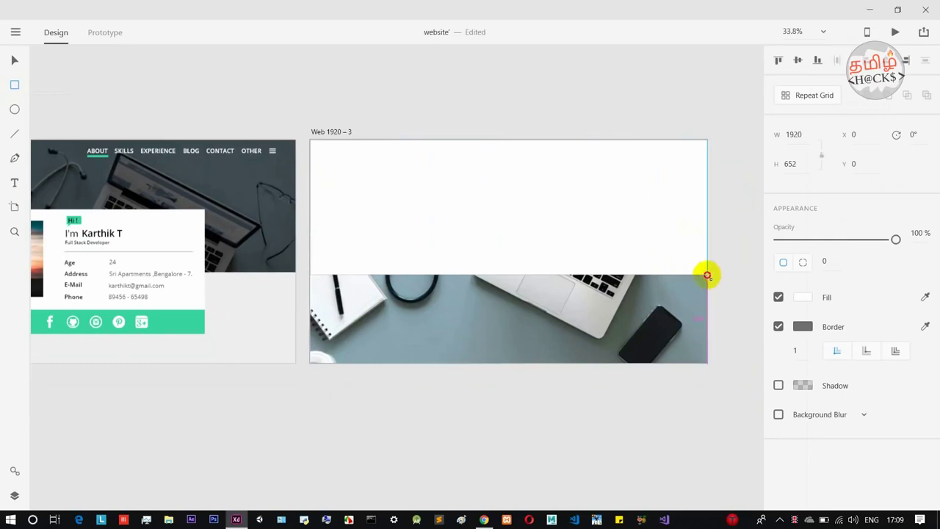
pyautogui.moveTo(703, 274); pyautogui.dragTo(706, 275)
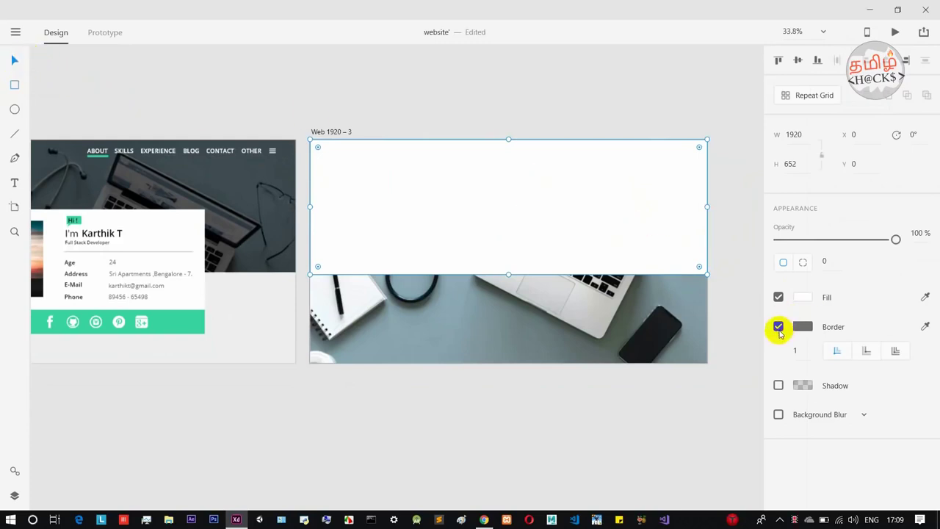
pyautogui.click(779, 327)
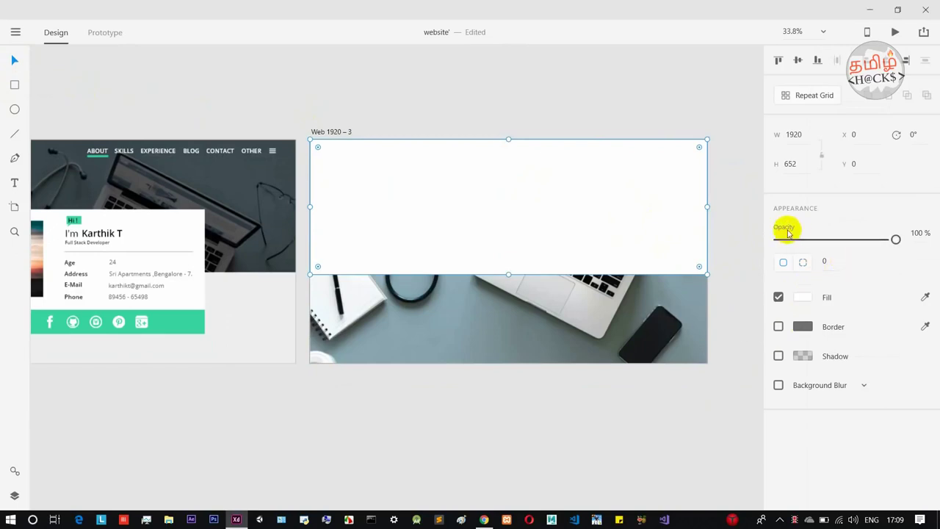
# Set the overlay rectangle's opacity to 67% and its fill to black, #000000.
pyautogui.moveTo(896, 239); pyautogui.dragTo(856, 238)
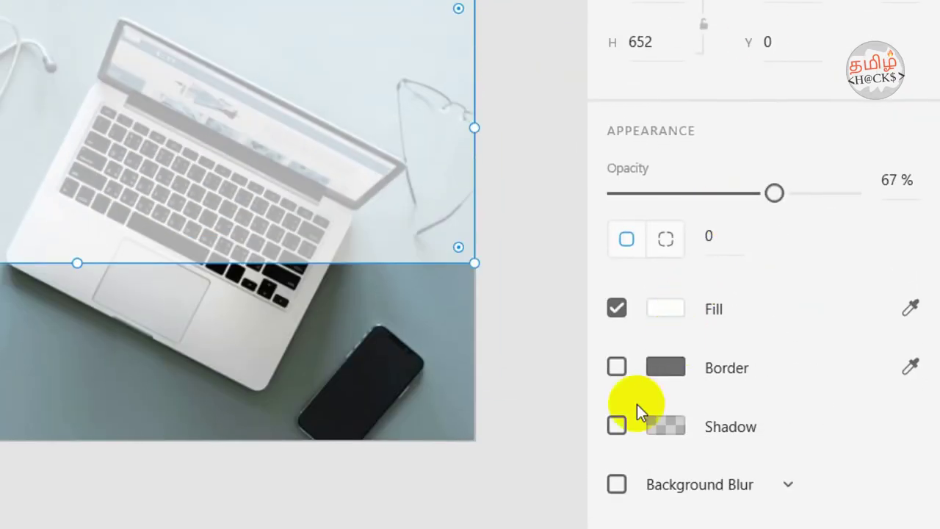
pyautogui.click(670, 309)
pyautogui.moveTo(304, 194); pyautogui.dragTo(293, 410)
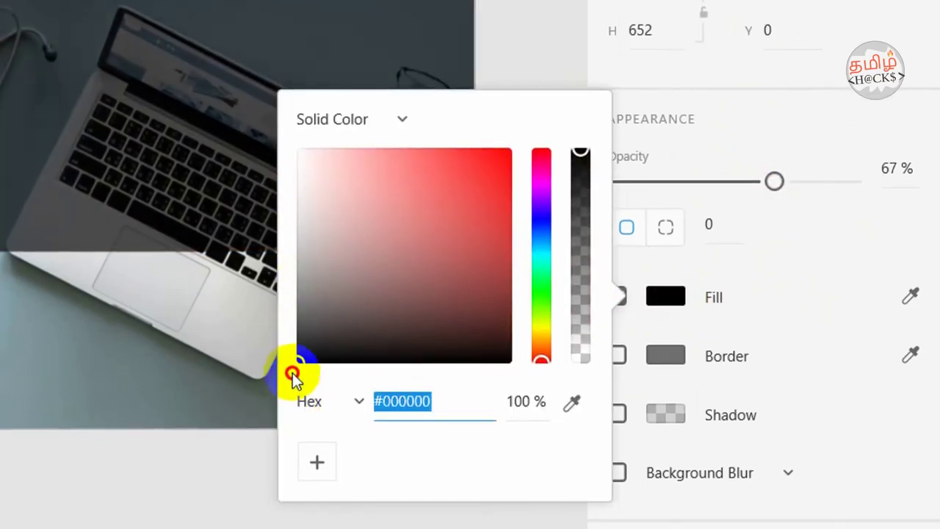
pyautogui.click(504, 53)
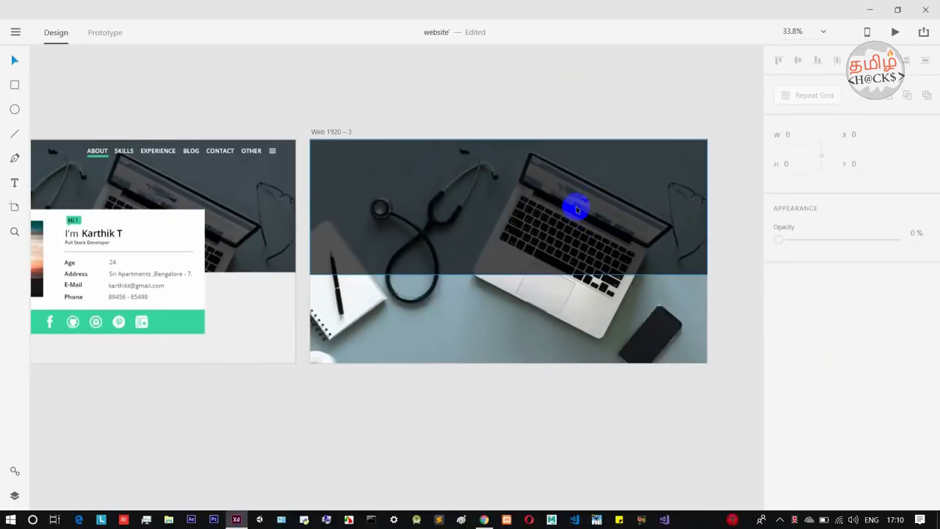
pyautogui.scroll(3, 576, 209)
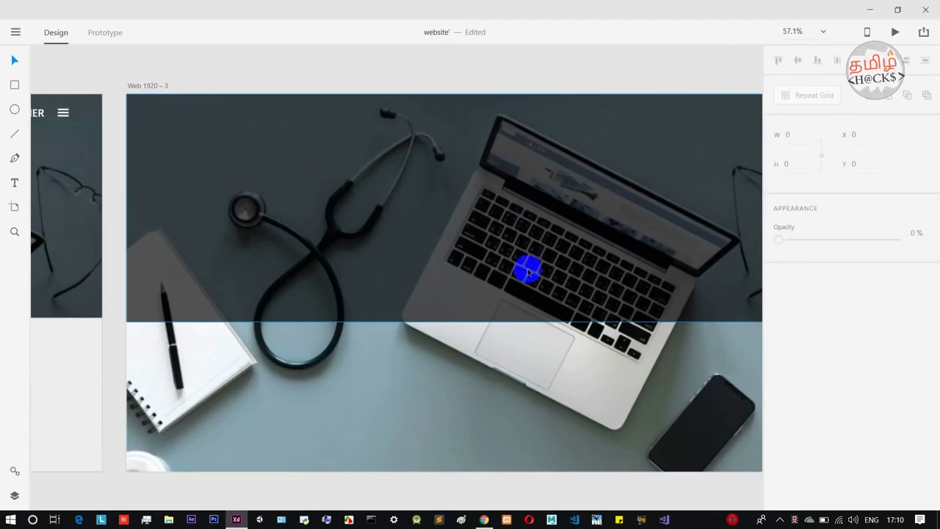
# Lower the opacity of the black overlay rectangle on the Web 1920 – 3 artboard to 63%.
pyautogui.scroll(-3, 590, 273)
pyautogui.click(628, 239)
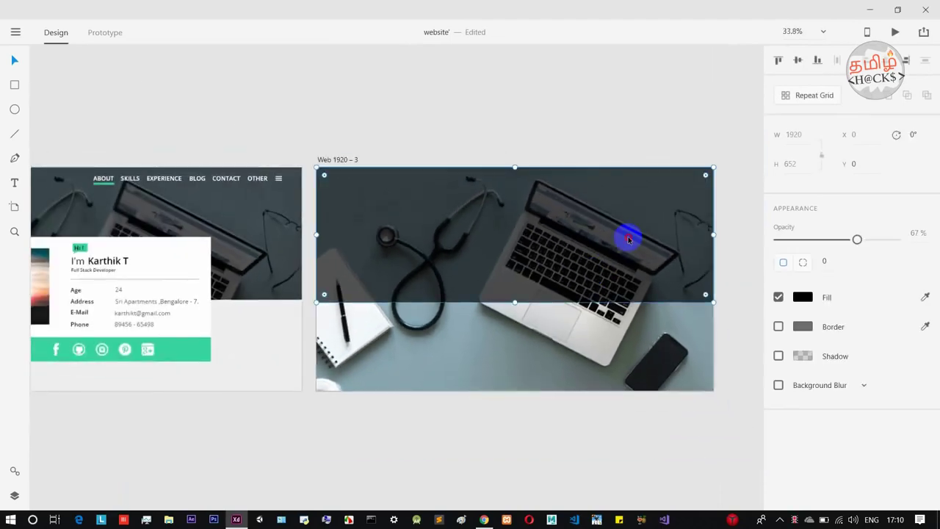
pyautogui.moveTo(858, 239); pyautogui.dragTo(855, 240)
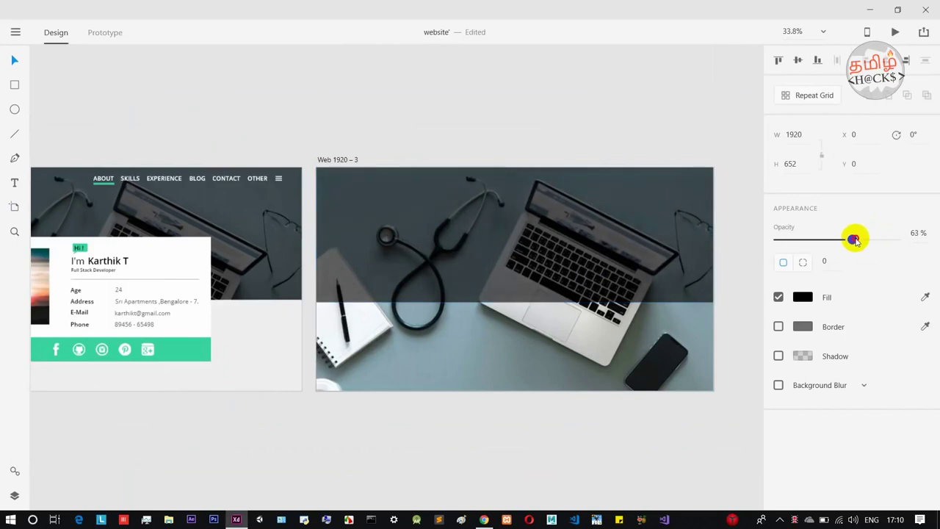
pyautogui.click(675, 118)
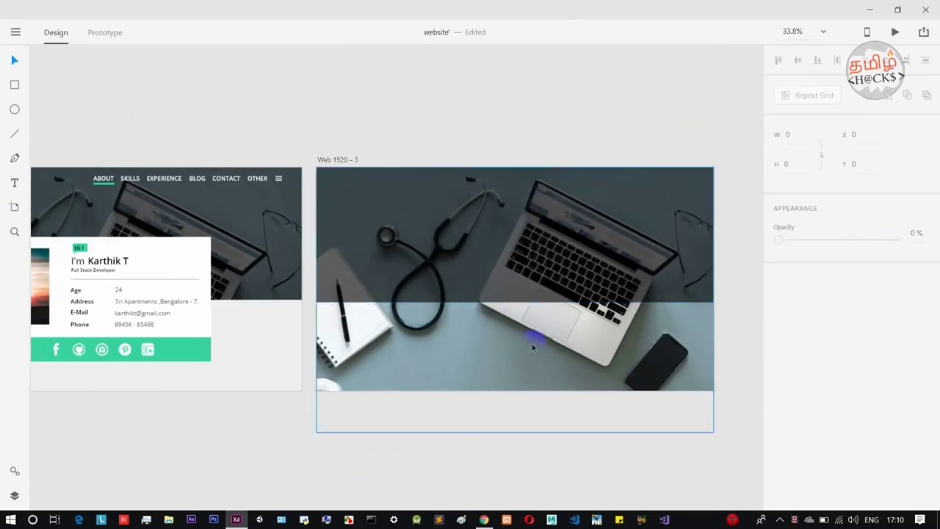
pyautogui.click(497, 122)
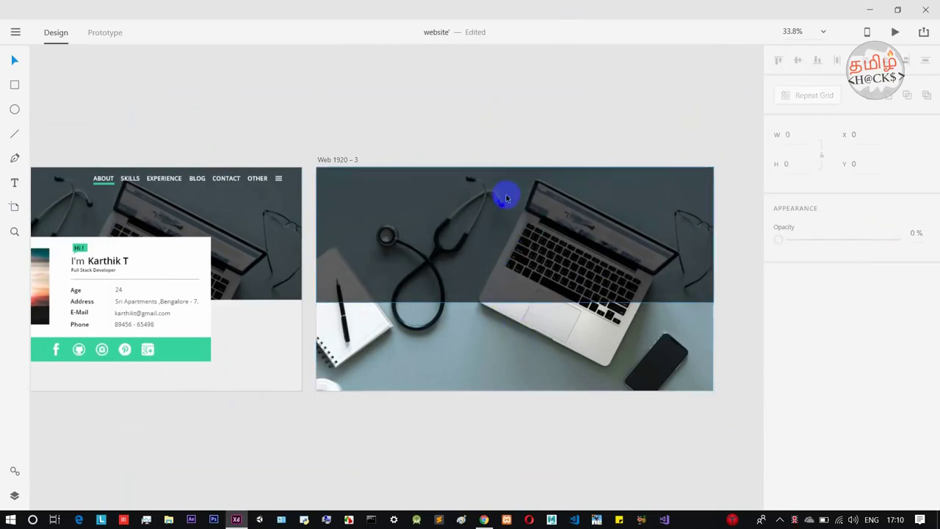
pyautogui.click(512, 219)
# Draw a 1920 × 428 rectangle over the uncovered lower part of the photo, aligned at X 0, Y 652.
pyautogui.click(14, 85)
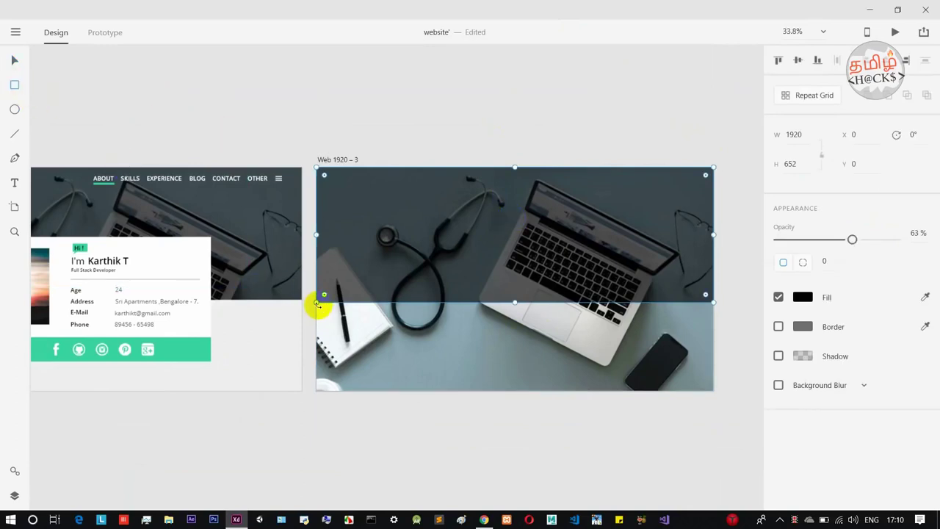
pyautogui.moveTo(316, 305)
pyautogui.mouseDown()
pyautogui.moveTo(430, 380)
pyautogui.moveTo(724, 392)
pyautogui.mouseUp()
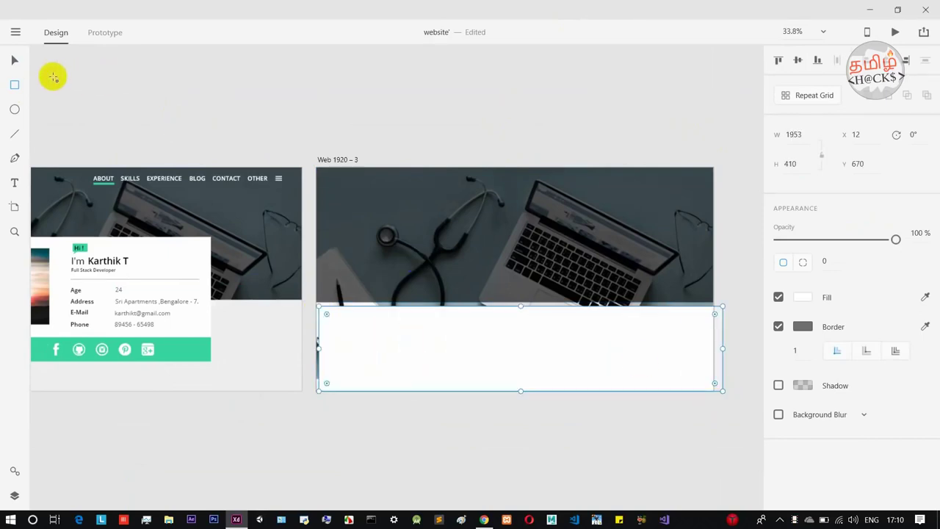
pyautogui.click(15, 63)
pyautogui.moveTo(373, 330); pyautogui.dragTo(382, 342)
pyautogui.moveTo(720, 389); pyautogui.dragTo(715, 390)
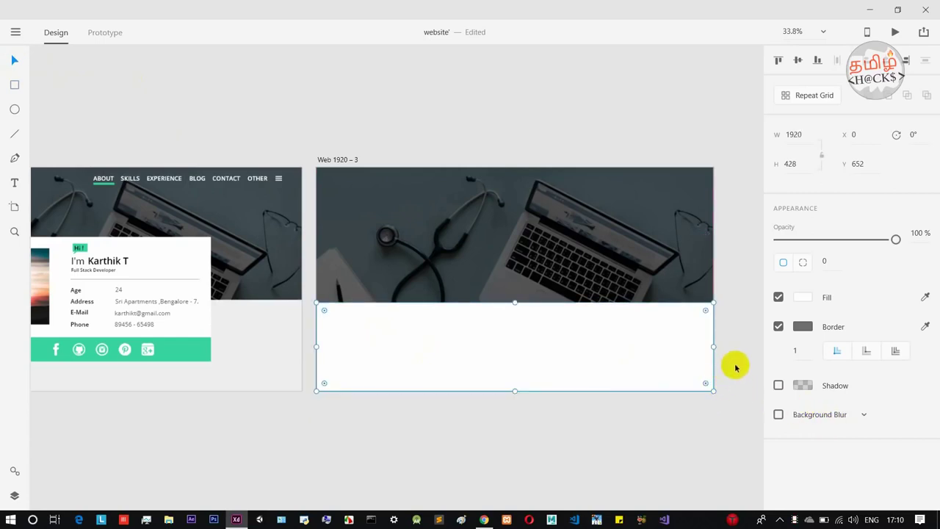
pyautogui.click(735, 367)
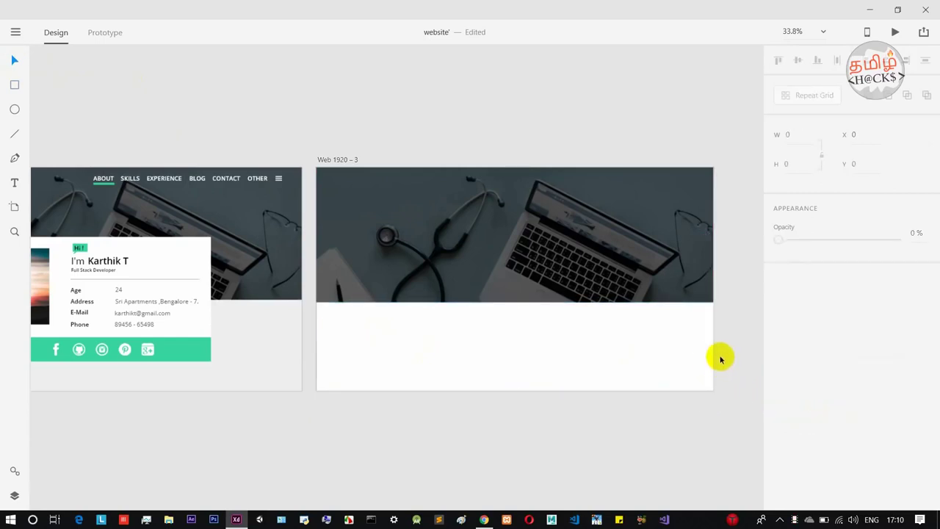
# Set the fill of the rectangle below the header to light grey, #E7E7E7.
pyautogui.click(635, 362)
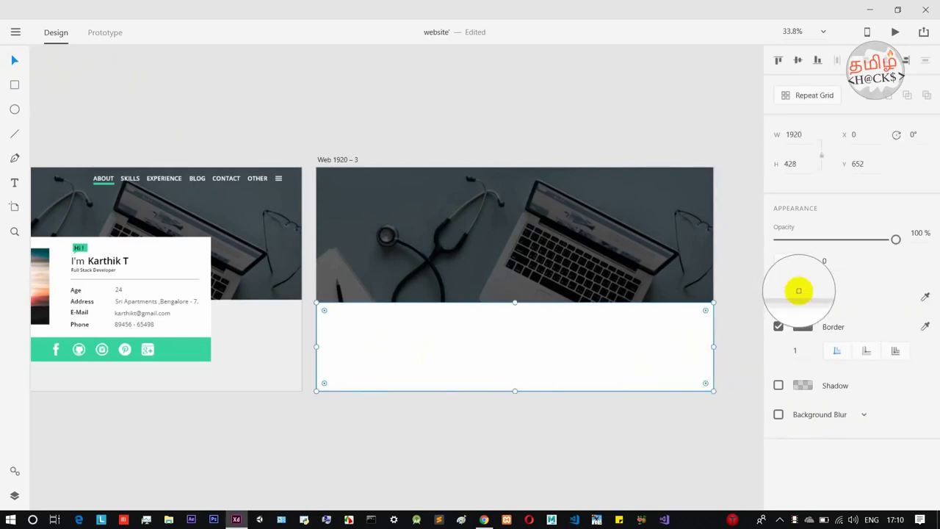
pyautogui.click(800, 300)
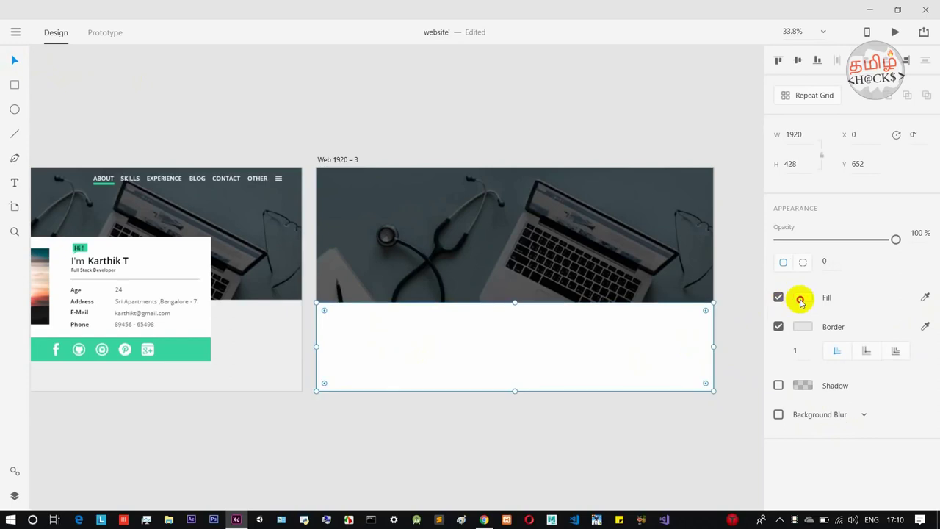
pyautogui.click(622, 232)
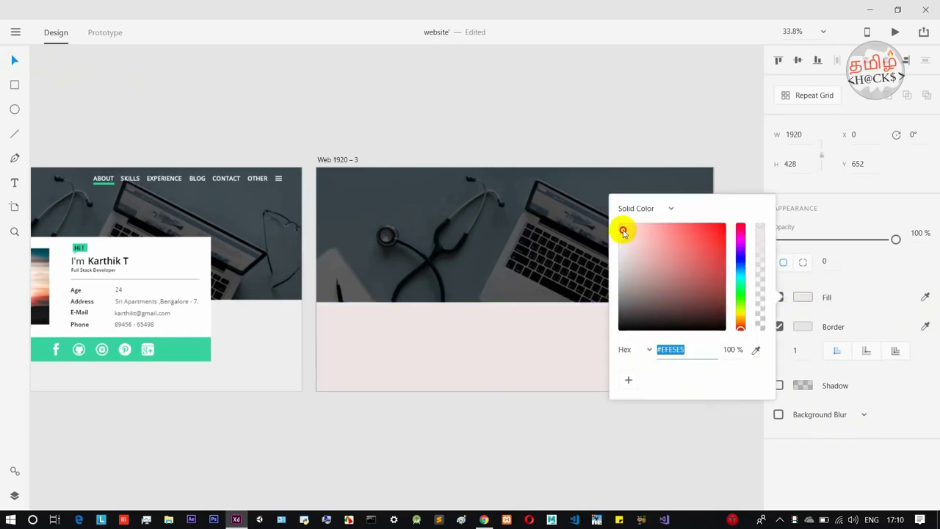
pyautogui.moveTo(623, 233); pyautogui.dragTo(618, 241)
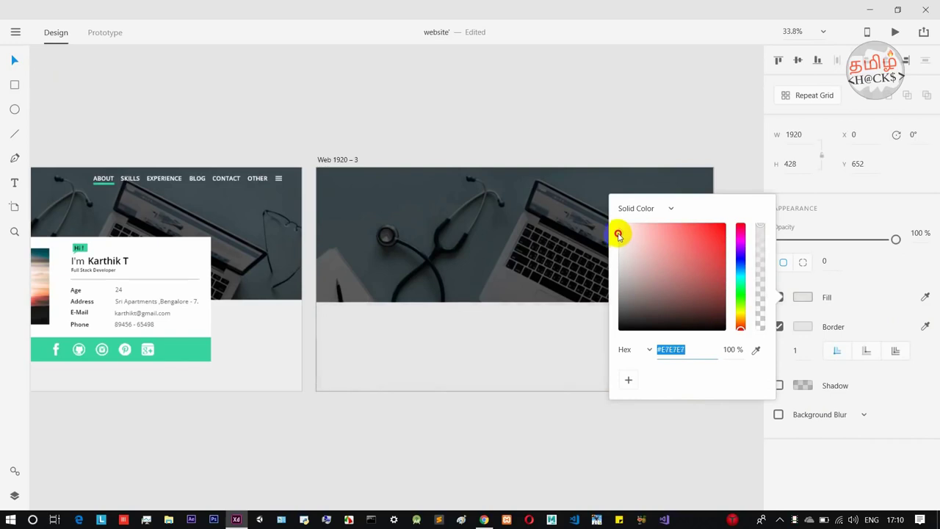
pyautogui.moveTo(618, 235); pyautogui.dragTo(618, 235)
pyautogui.click(453, 319)
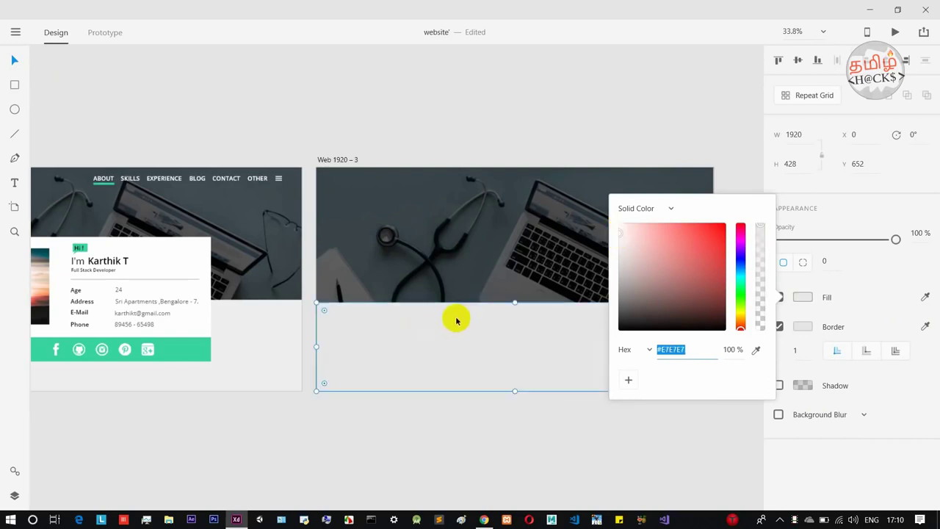
pyautogui.scroll(3, 453, 319)
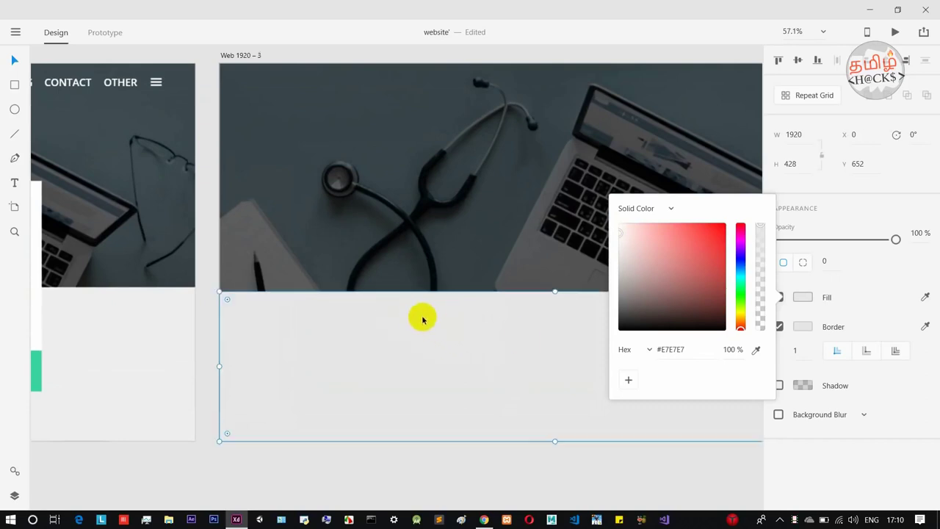
pyautogui.scroll(-3, 455, 434)
pyautogui.moveTo(456, 130); pyautogui.dragTo(445, 111)
pyautogui.click(572, 133)
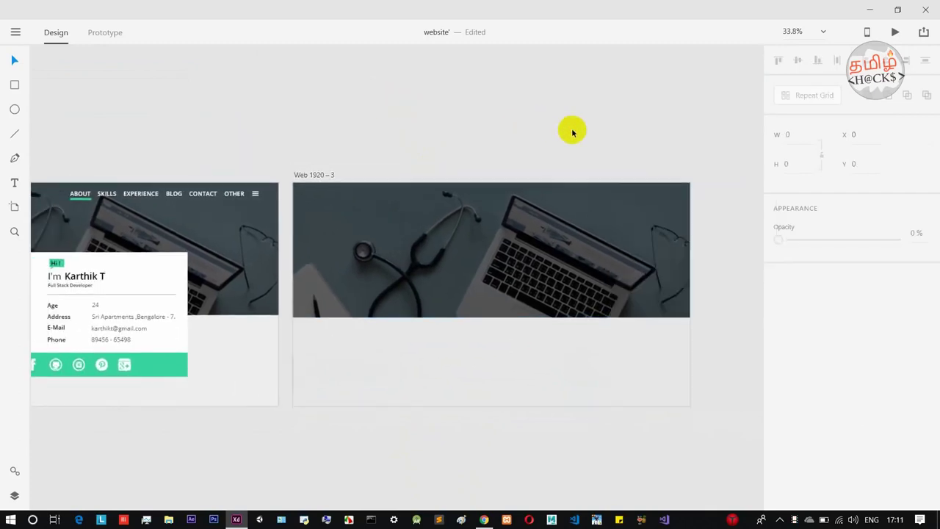
# Remove the border from the light grey rectangle below the header on Web 1920 – 3.
pyautogui.hscroll(-3, 514, 125)
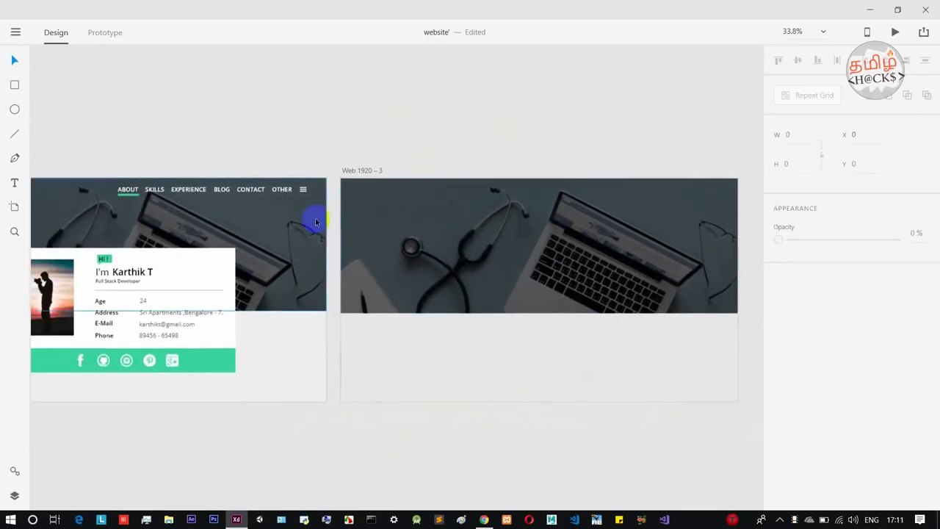
pyautogui.scroll(-2, 419, 218)
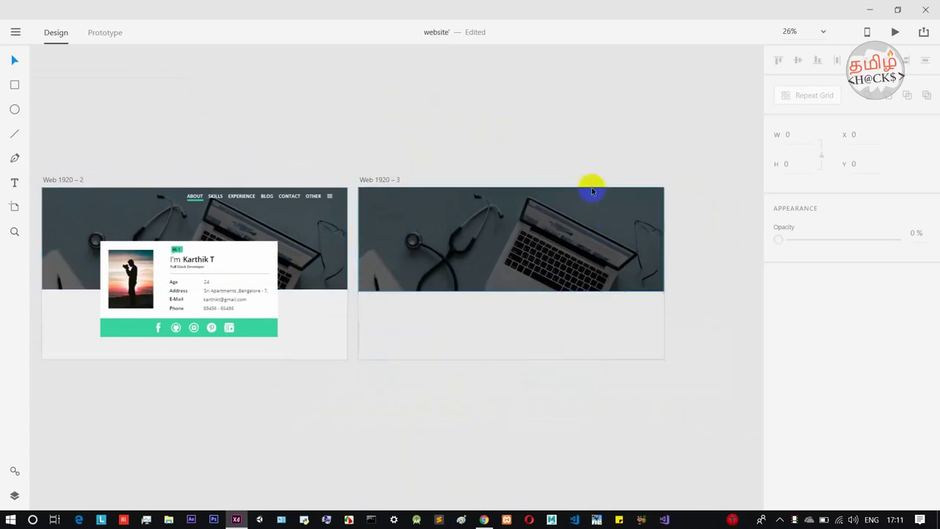
pyautogui.click(542, 340)
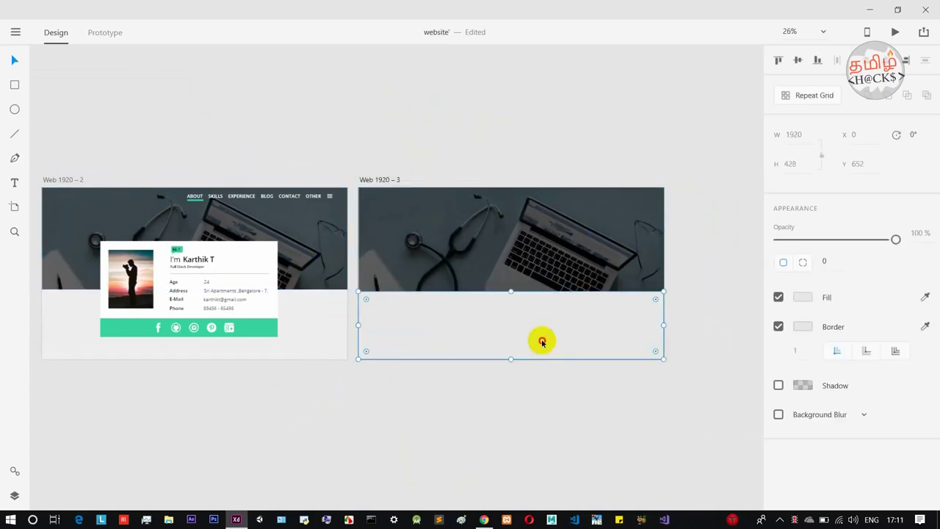
pyautogui.click(779, 327)
pyautogui.click(576, 140)
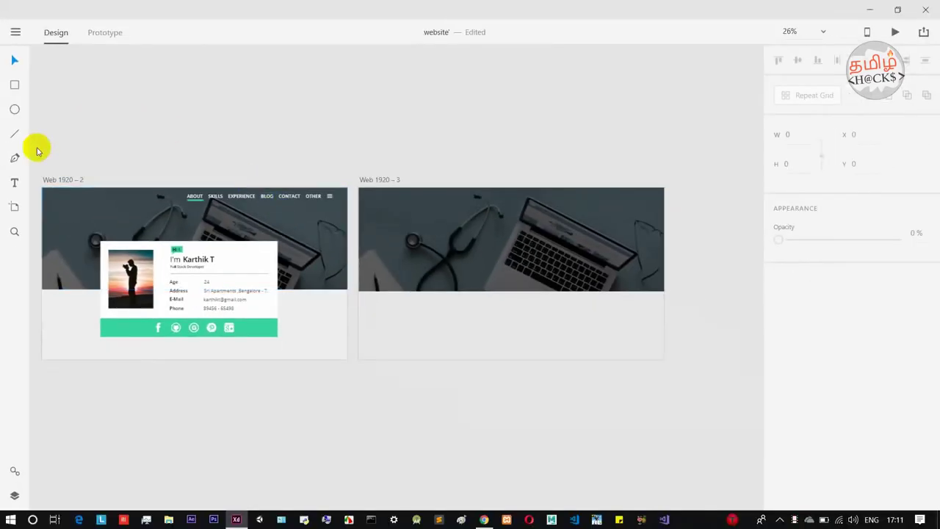
# Add the point text "About" near the top centre of the dark header on Web 1920 – 3.
pyautogui.click(15, 182)
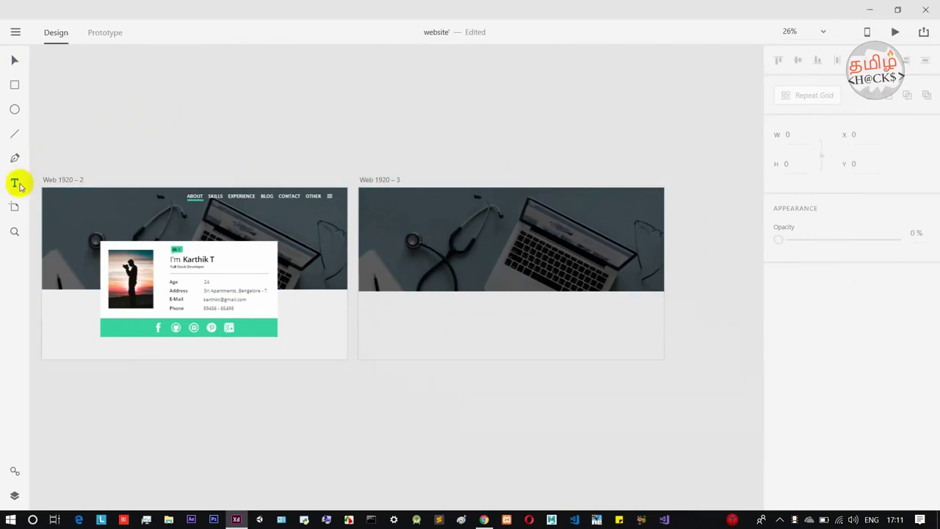
pyautogui.click(520, 208)
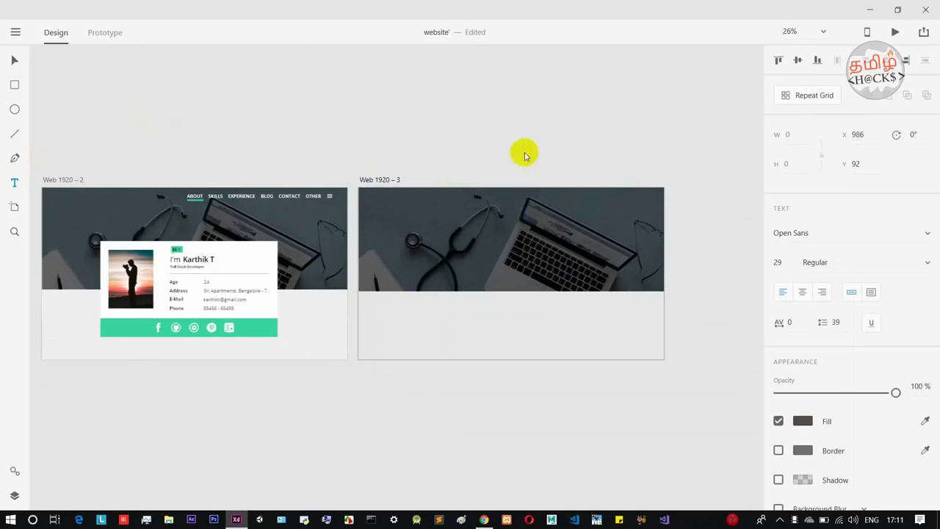
pyautogui.click(529, 199)
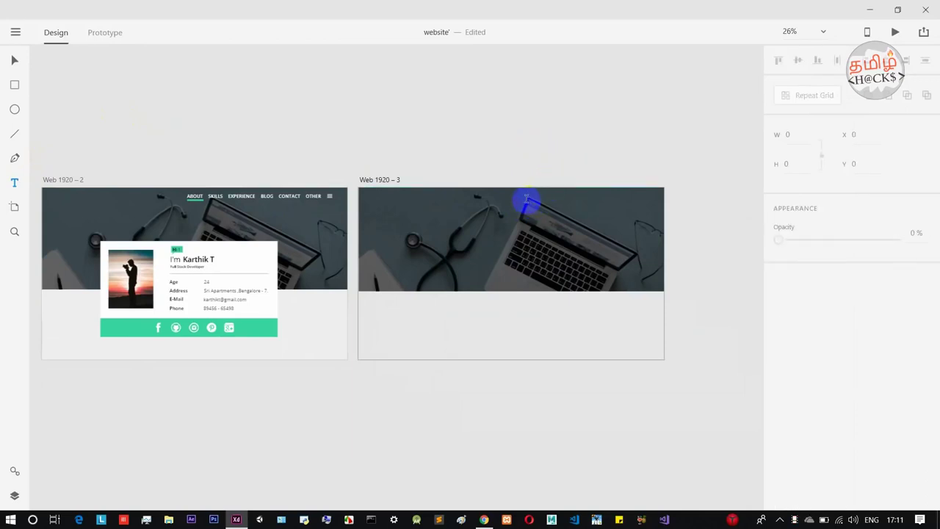
pyautogui.scroll(1, 514, 204)
pyautogui.click(524, 261)
pyautogui.scroll(6, 523, 260)
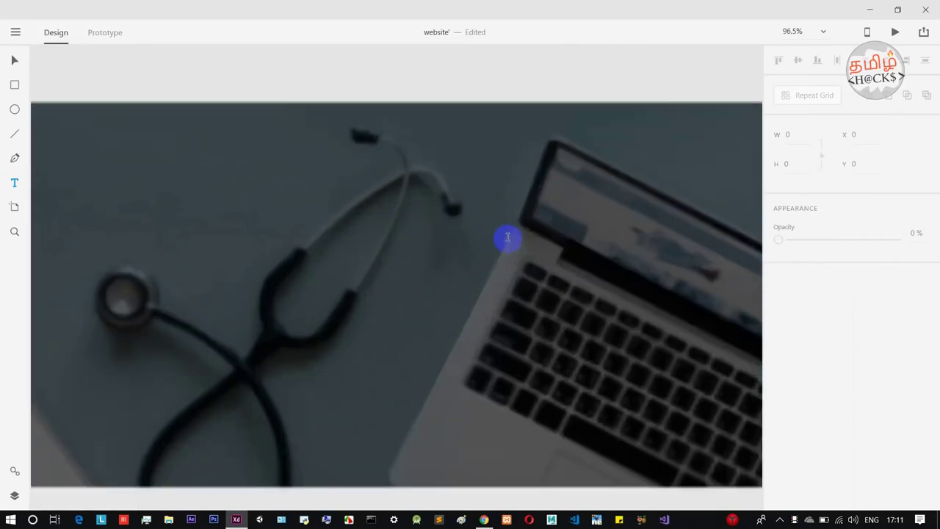
pyautogui.click(465, 154)
pyautogui.write('About')
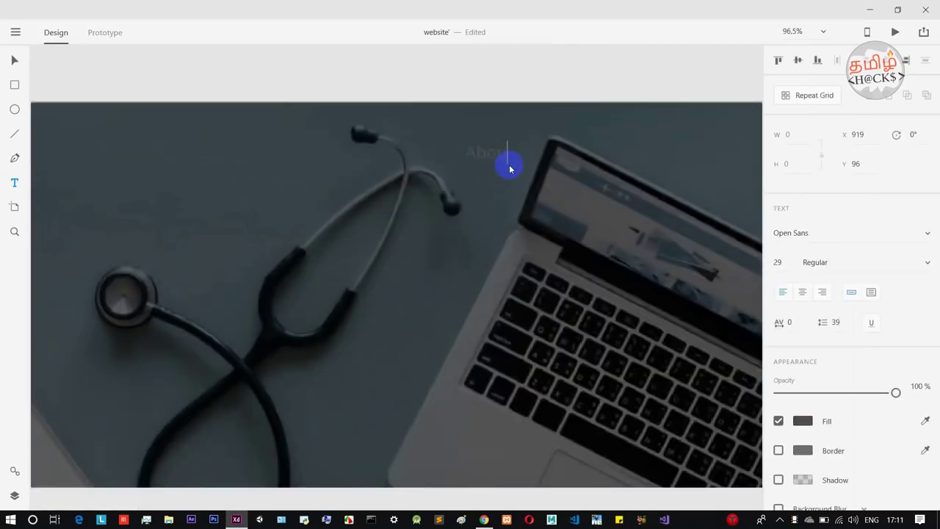
# Try to set the fill of the About text to white, #FFFFFF, without selecting its letters.
pyautogui.click(799, 418)
pyautogui.moveTo(628, 404); pyautogui.dragTo(563, 312)
pyautogui.click(629, 341)
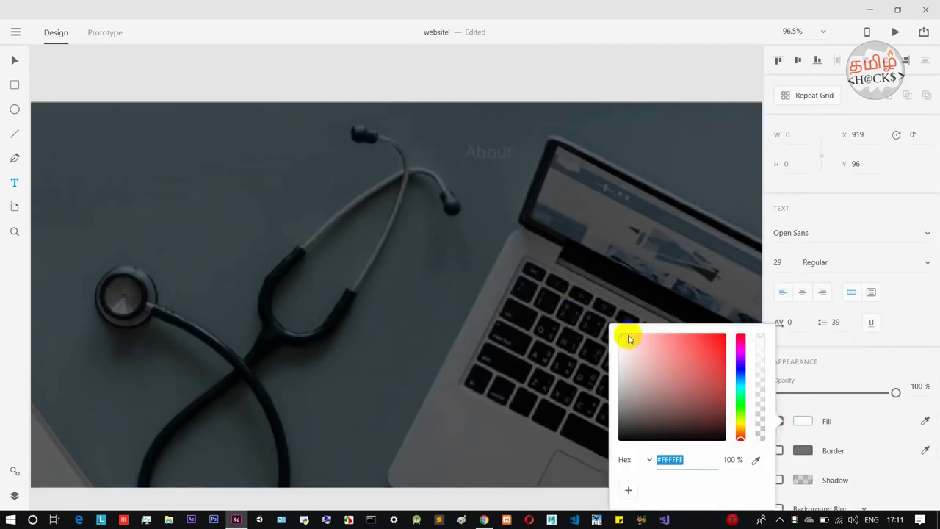
pyautogui.click(514, 157)
pyautogui.doubleClick(506, 154)
pyautogui.click(508, 154)
# Select the whole word About in the header and set its fill to white.
pyautogui.click(15, 60)
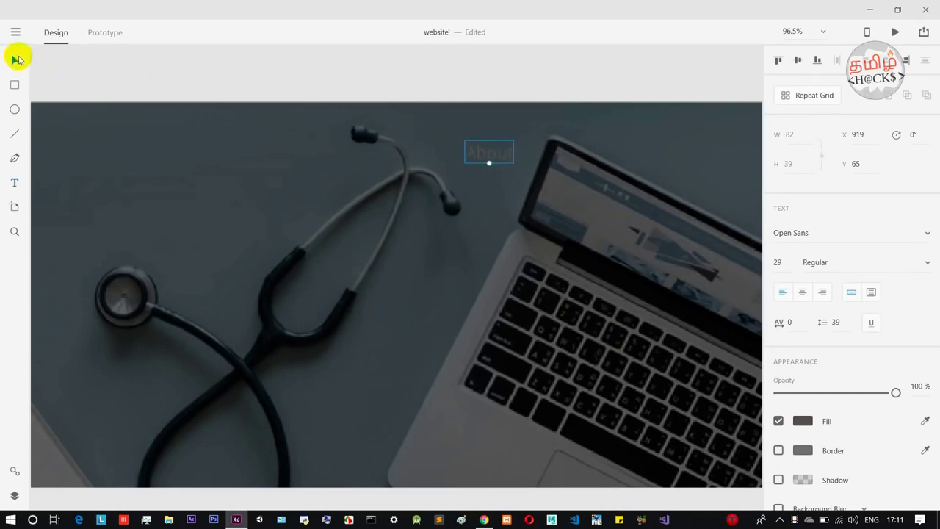
pyautogui.doubleClick(489, 152)
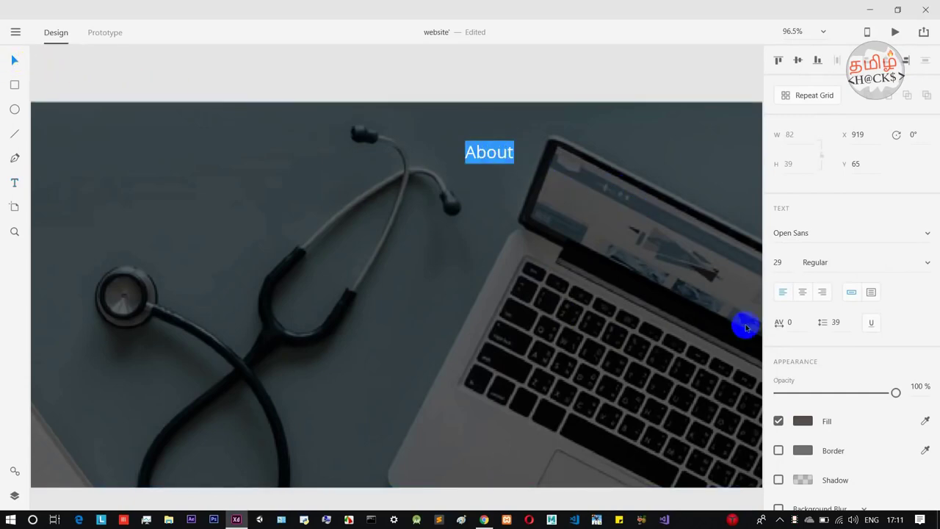
pyautogui.click(803, 421)
pyautogui.moveTo(654, 380); pyautogui.dragTo(502, 210)
# Replace the header text with "ABOUT" in capital letters.
pyautogui.doubleClick(507, 153)
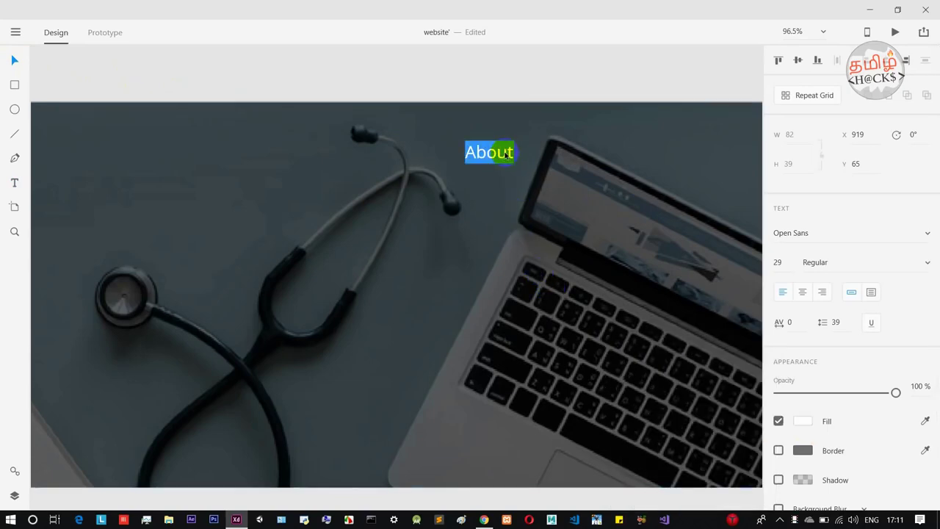
pyautogui.press('BackSpace')
pyautogui.press('capslock')
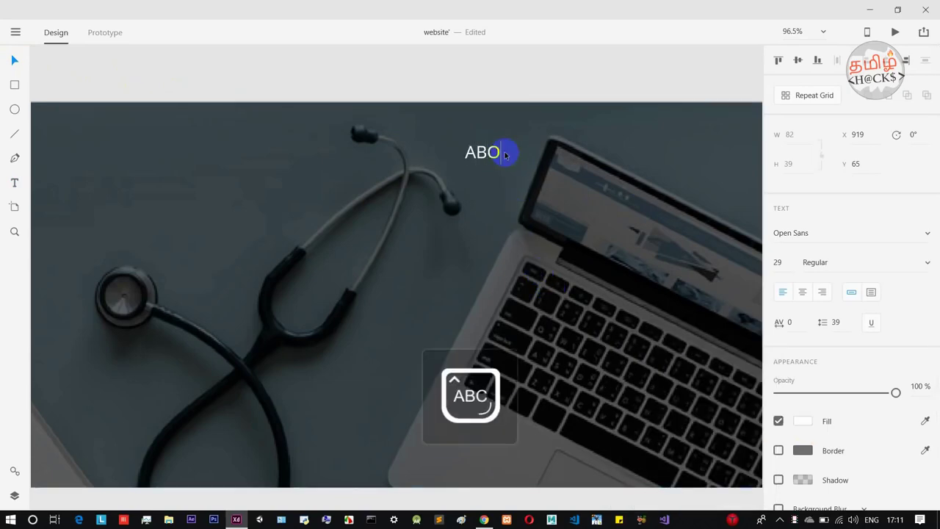
# Try to set the ABOUT text to Semibold with only the text cursor placed in it.
pyautogui.click(815, 262)
pyautogui.click(924, 262)
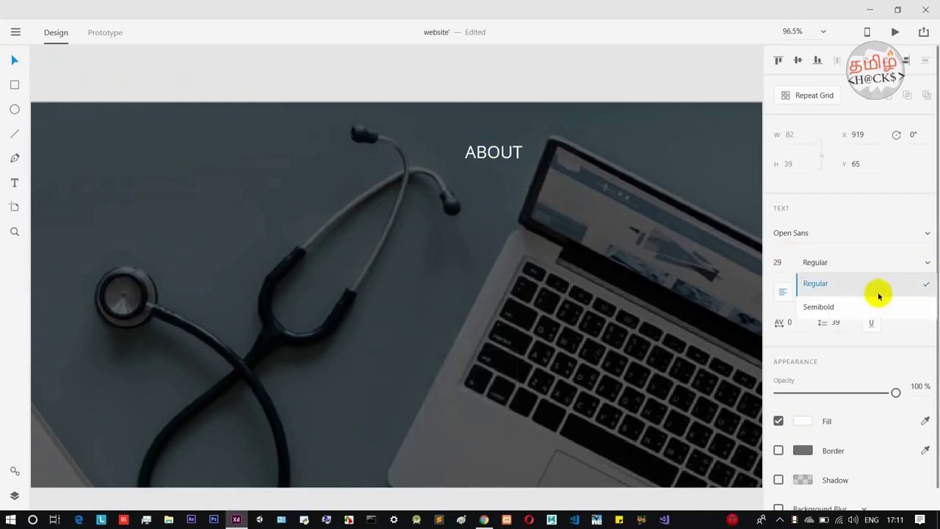
pyautogui.click(876, 303)
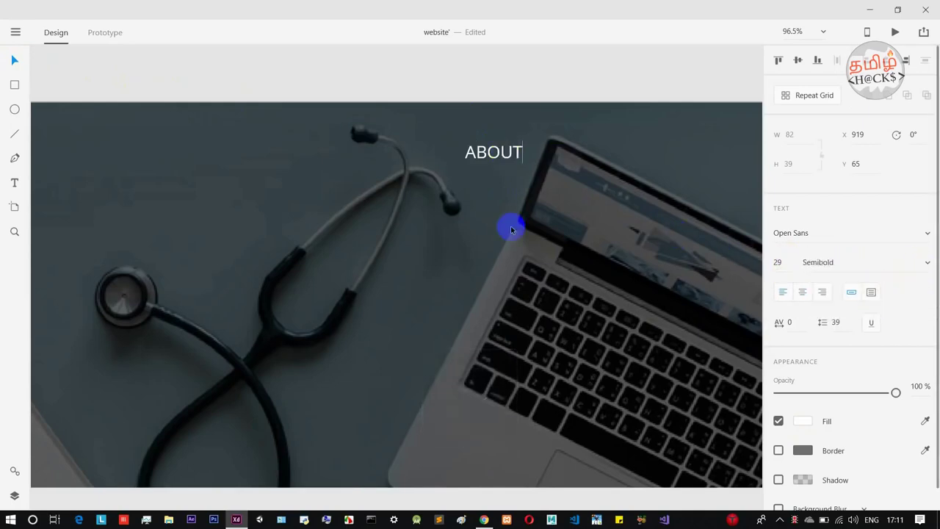
# Select the whole word ABOUT and set its font weight to Semibold.
pyautogui.doubleClick(499, 152)
pyautogui.click(866, 265)
pyautogui.click(923, 262)
pyautogui.click(889, 304)
pyautogui.press('Escape')
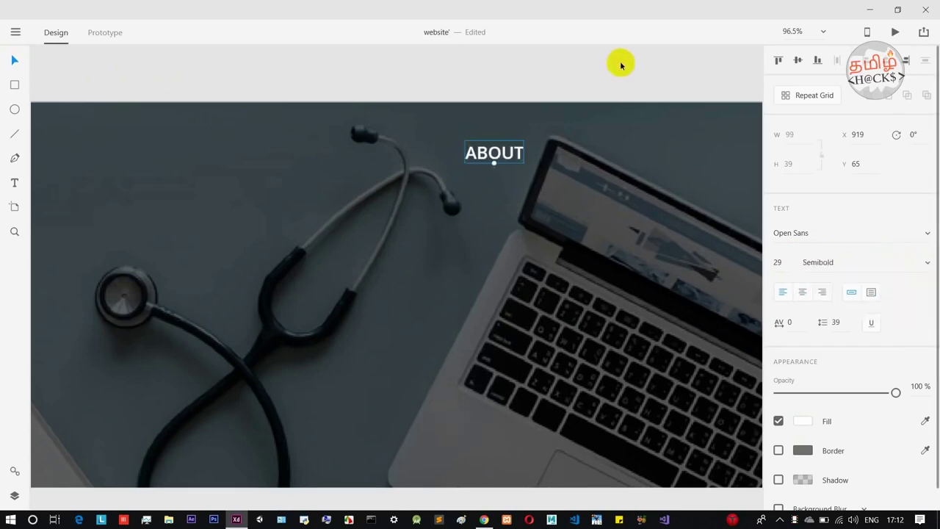
# Move the ABOUT text slightly right and up in the header, to about X 970, Y 61.
pyautogui.scroll(-1, 615, 109)
pyautogui.scroll(-3, 615, 108)
pyautogui.moveTo(651, 83); pyautogui.dragTo(568, 101)
pyautogui.click(492, 150)
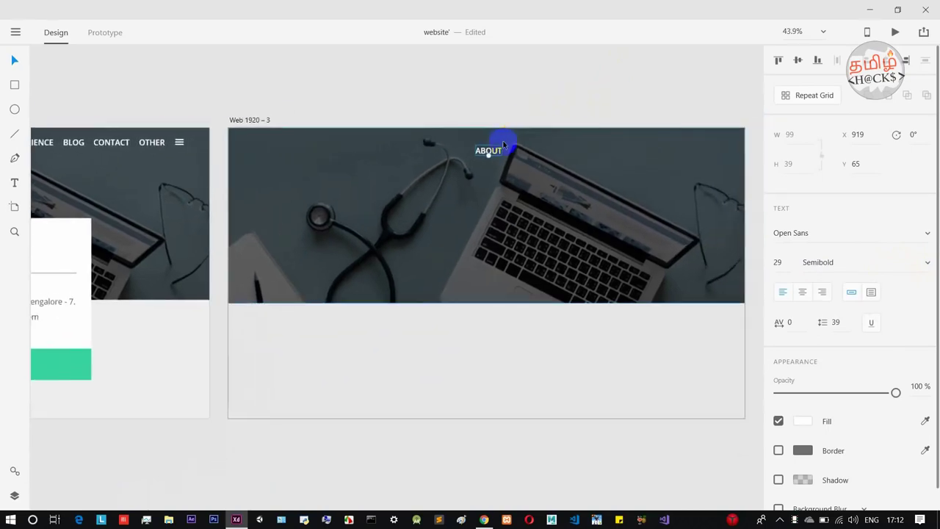
pyautogui.moveTo(495, 152)
pyautogui.mouseDown()
pyautogui.moveTo(523, 149)
pyautogui.moveTo(509, 151)
pyautogui.mouseUp()
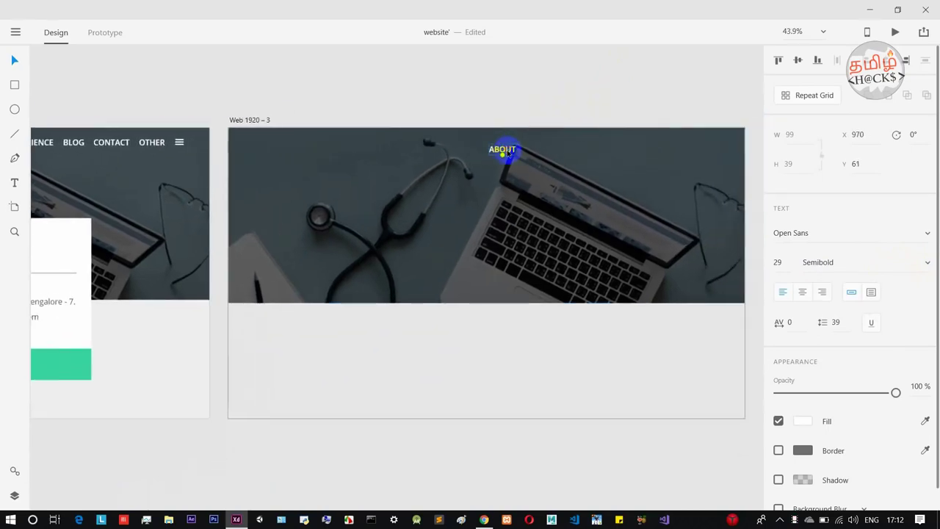
# Increase the font size of the ABOUT text to 35.
pyautogui.hotkey('ctrl', 'shift', '.')
pyautogui.hotkey('ctrl', 'shift', '.')
pyautogui.hotkey('ctrl', 'shift', '.')
pyautogui.hotkey('ctrl', 'shift', '.')
pyautogui.hotkey('ctrl', 'shift', '.')
pyautogui.hotkey('ctrl', 'shift', '.')
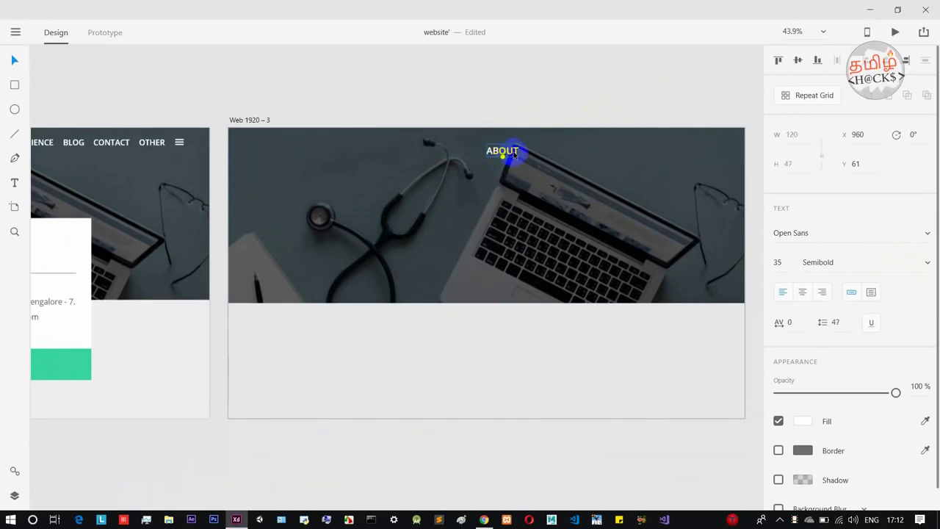
# Move the ABOUT text higher in the header, to X 960, Y 37.
pyautogui.scroll(-2, 516, 152)
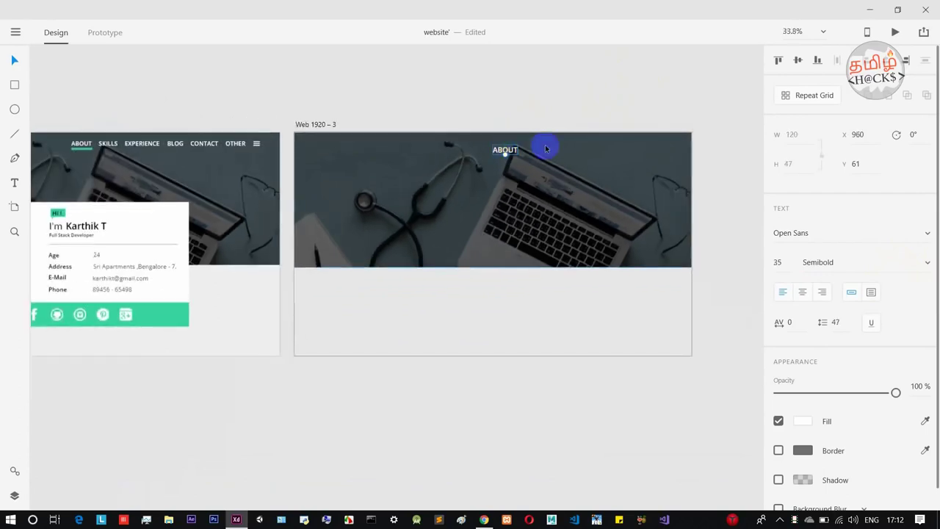
pyautogui.moveTo(512, 150); pyautogui.dragTo(514, 147)
pyautogui.scroll(3, 531, 146)
pyautogui.scroll(-3, 554, 130)
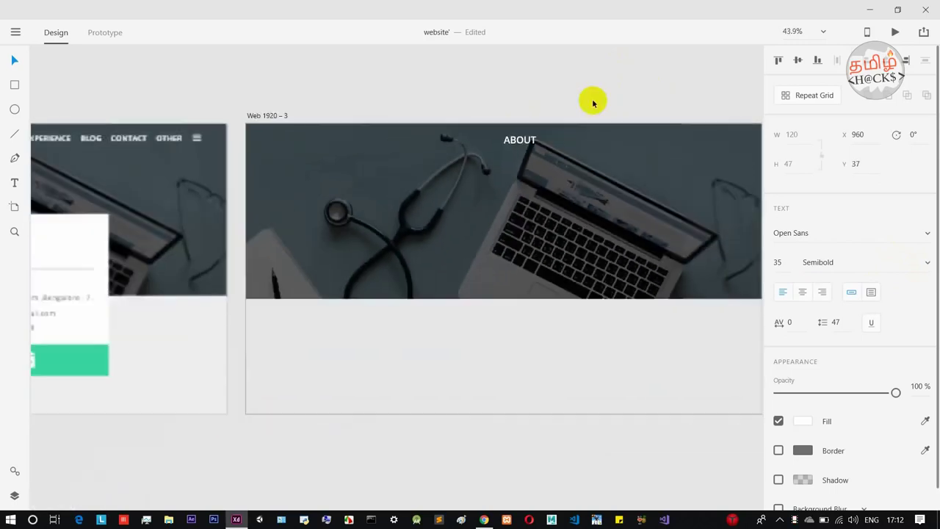
pyautogui.moveTo(615, 96); pyautogui.dragTo(505, 116)
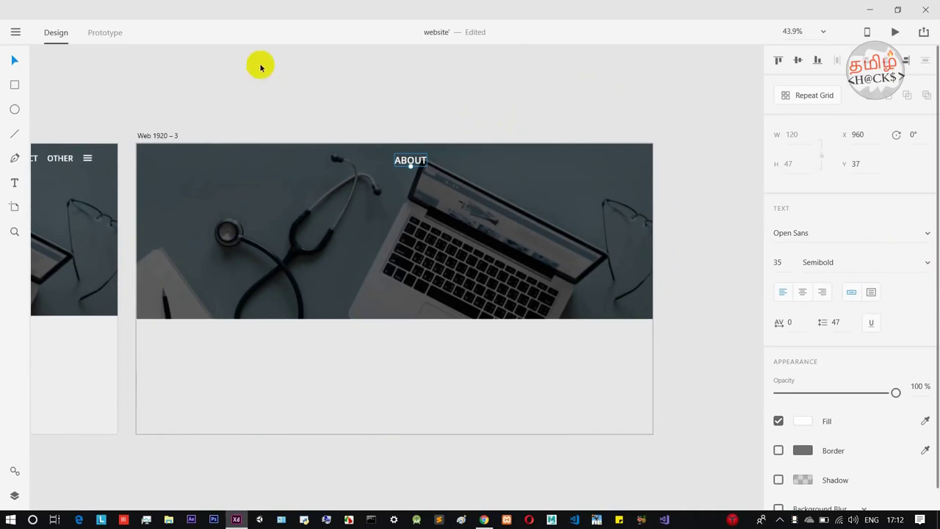
# Duplicate the ABOUT text to its right at about X 1137, Y 37, and change the copy to SKILL.
pyautogui.click(417, 164)
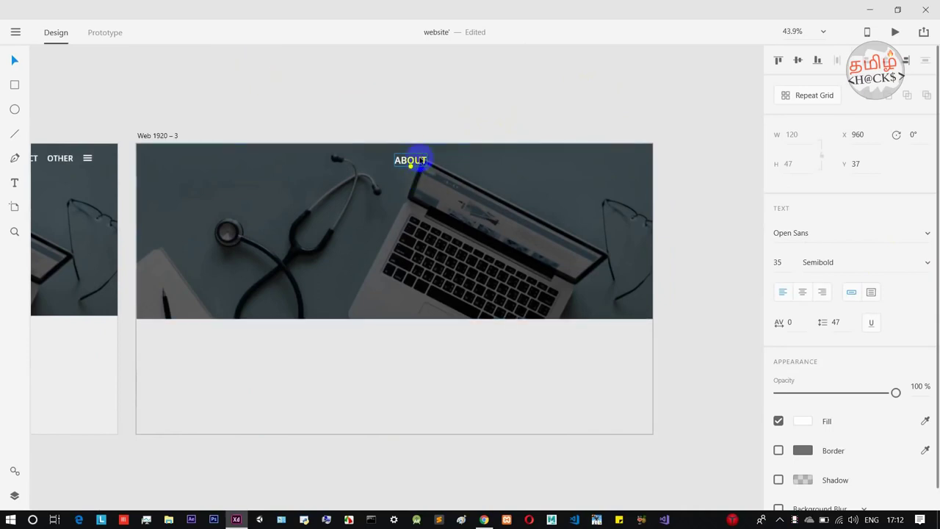
pyautogui.moveTo(419, 159); pyautogui.dragTo(464, 160)
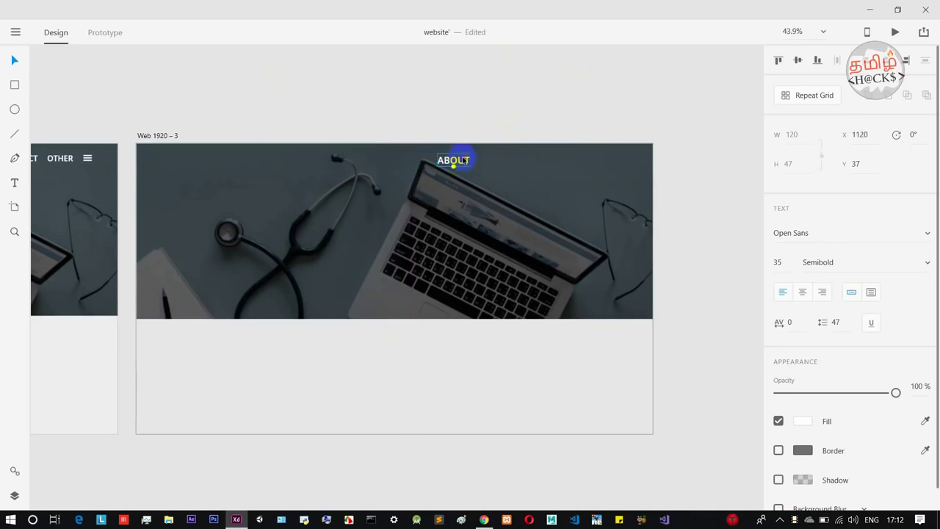
pyautogui.hotkey('ctrl', 'z')
pyautogui.moveTo(418, 160); pyautogui.dragTo(464, 164)
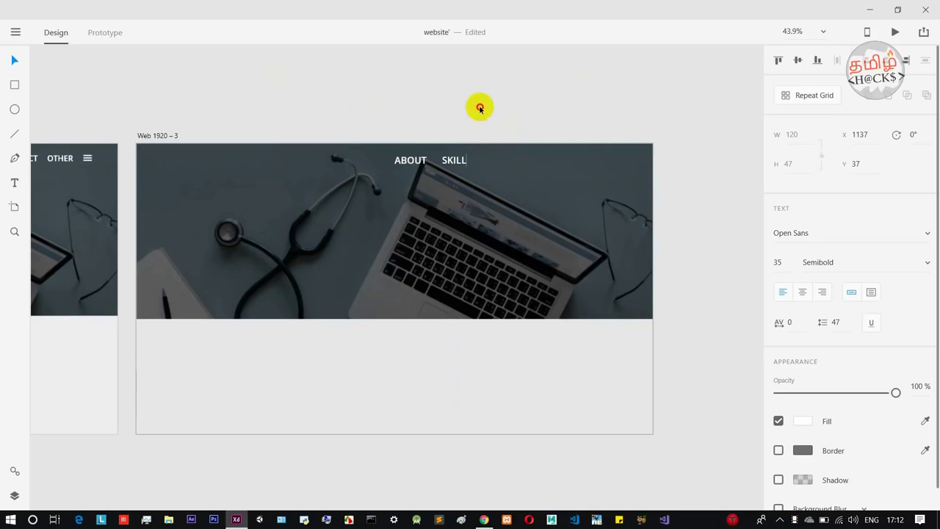
# Duplicate the SKILL text to its right at about X 1284 and change the copy to EXPERIENCE.
pyautogui.moveTo(462, 163); pyautogui.dragTo(500, 163)
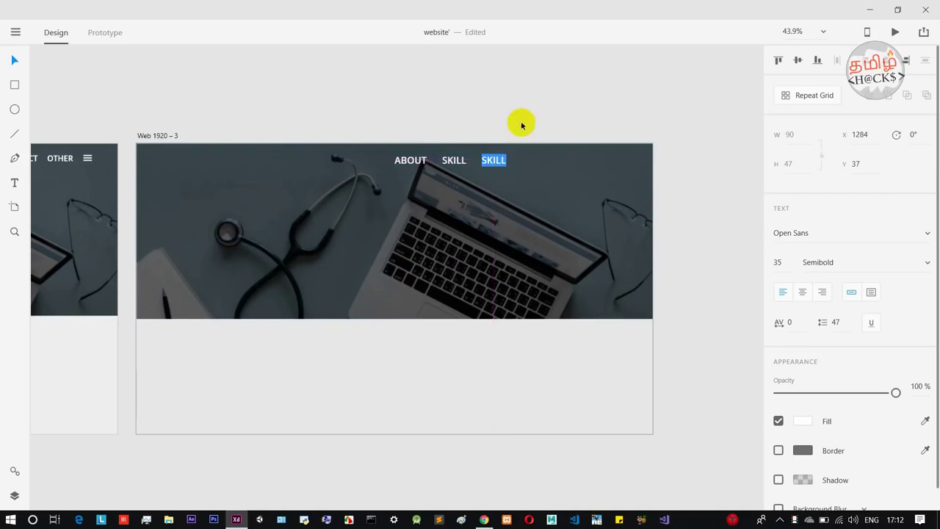
pyautogui.scroll(-5, 521, 126)
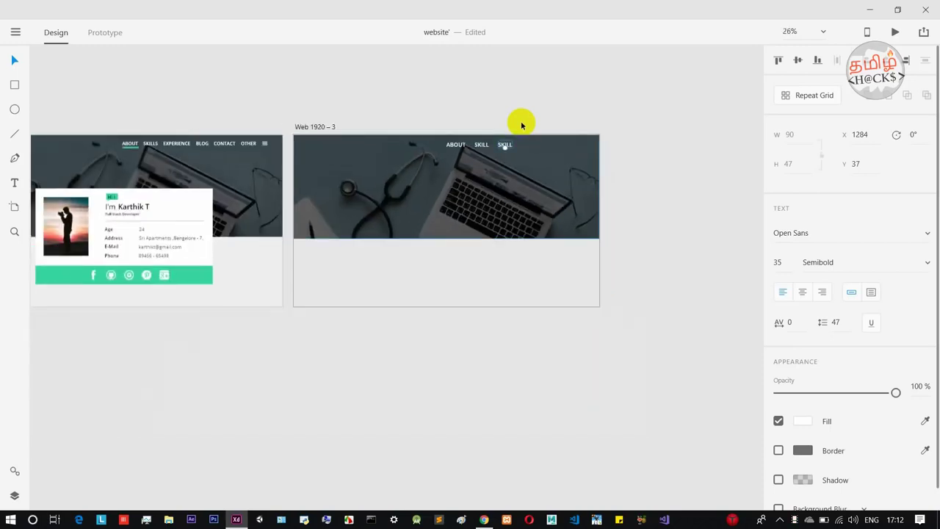
pyautogui.scroll(5, 521, 126)
pyautogui.doubleClick(502, 157)
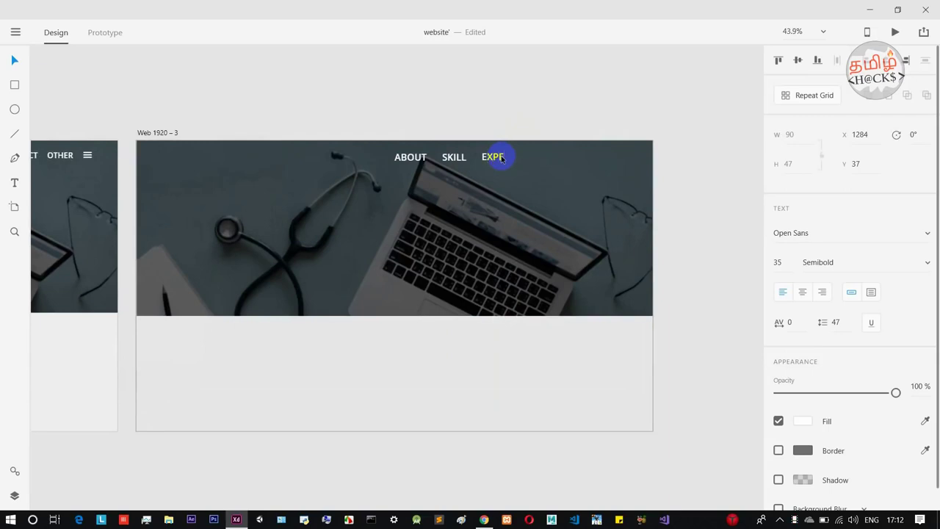
pyautogui.write('E')
pyautogui.press('Escape')
# Duplicate the EXPERIENCE text to its right at about X 1519 and change the copy to BLOG.
pyautogui.moveTo(512, 154); pyautogui.dragTo(580, 160)
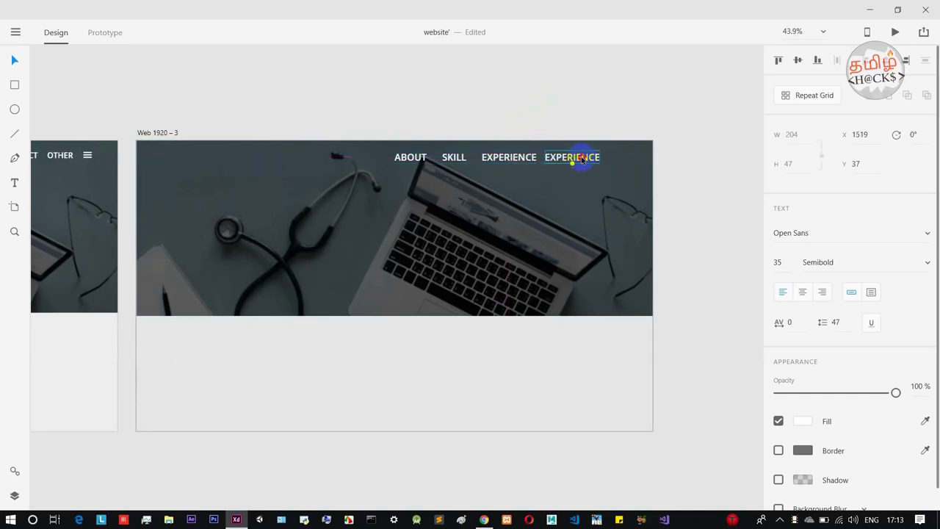
pyautogui.doubleClick(581, 158)
pyautogui.write('b')
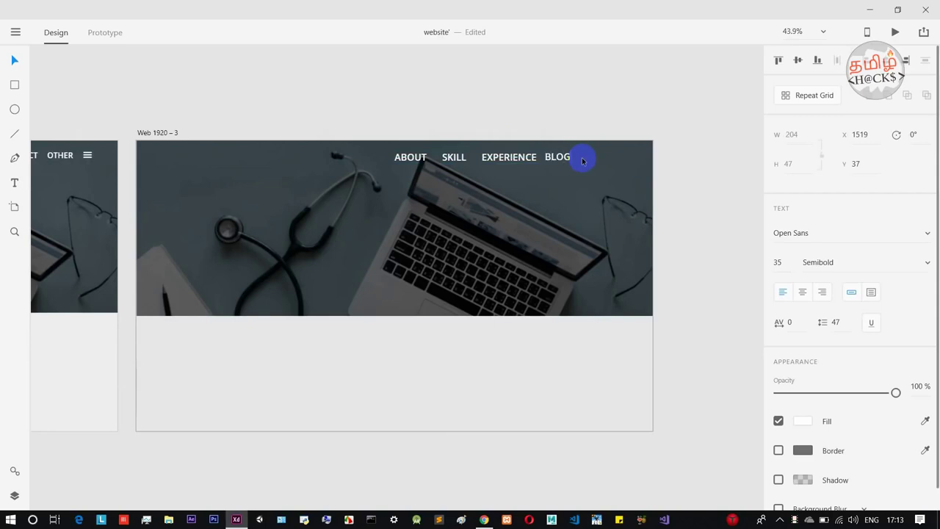
pyautogui.click(581, 116)
# Extend the menu with two more duplicated texts: CONTACT at about X 1659 and OTHER at about X 1740.
pyautogui.click(558, 158)
pyautogui.moveTo(558, 158); pyautogui.dragTo(601, 161)
pyautogui.doubleClick(596, 157)
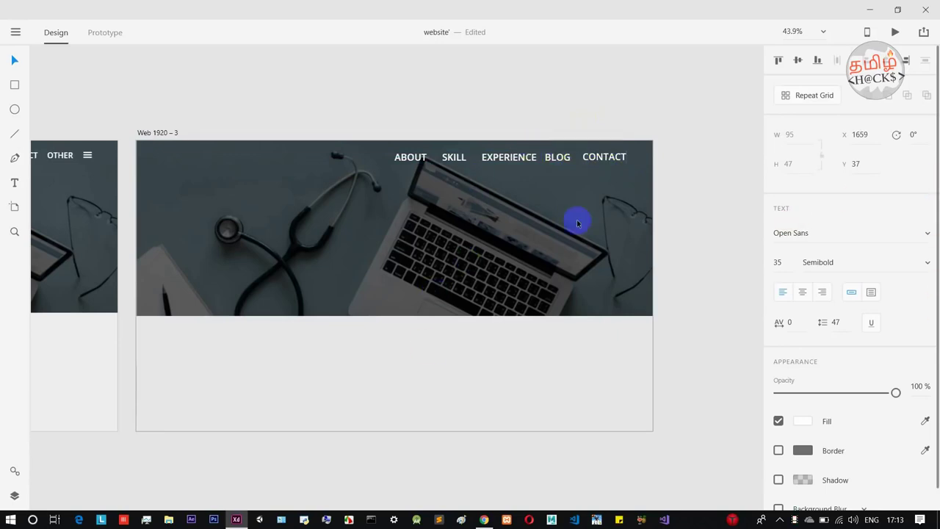
pyautogui.press('Escape')
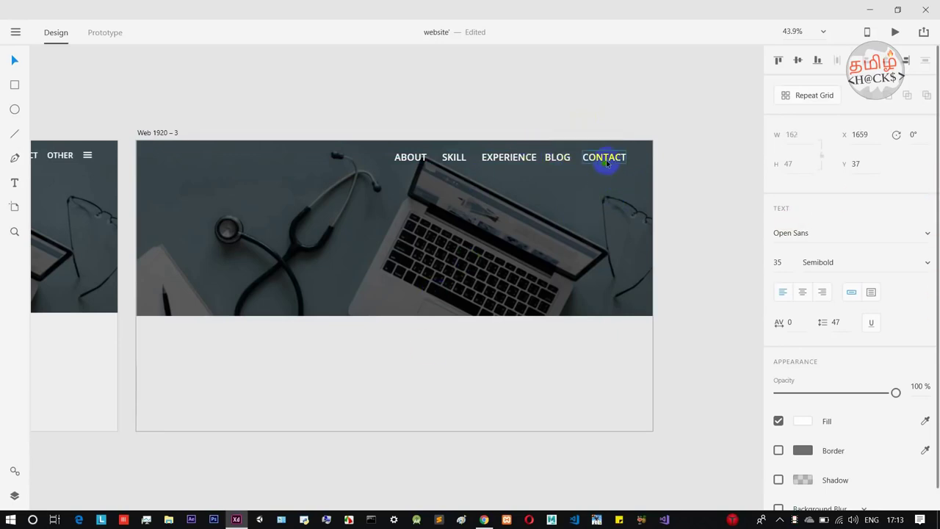
pyautogui.moveTo(616, 157); pyautogui.dragTo(638, 158)
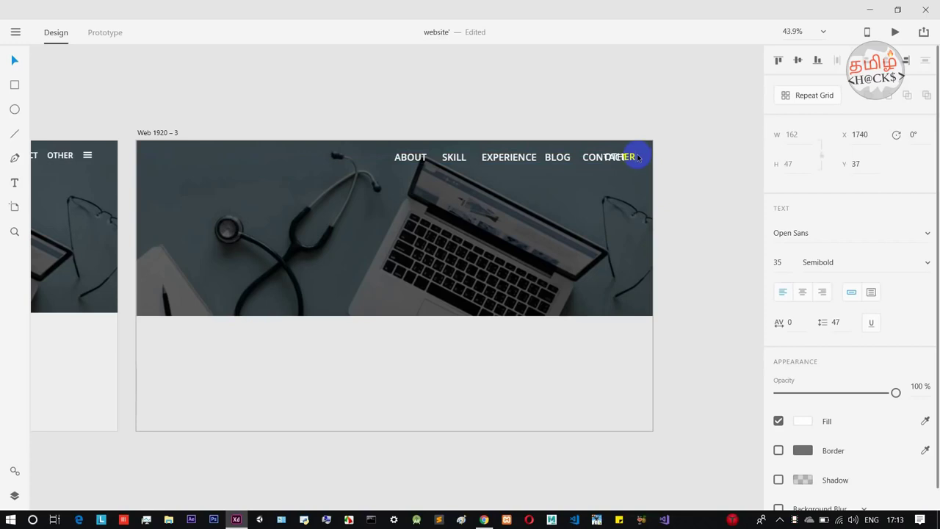
pyautogui.doubleClick(633, 158)
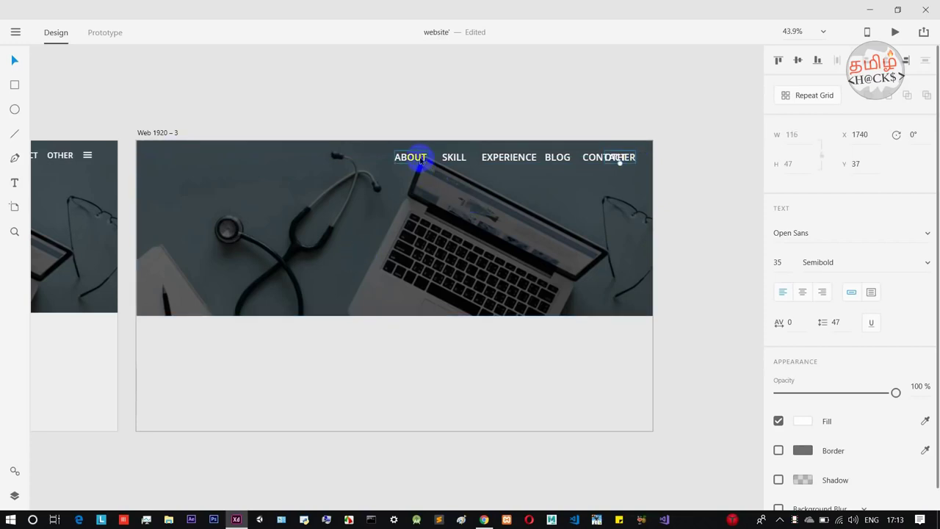
# Shift the menu words left and space them evenly in one row, with CONTACT at about X 1517 and OTHER at about X 1705.
pyautogui.moveTo(419, 160); pyautogui.dragTo(455, 157)
pyautogui.moveTo(550, 161); pyautogui.dragTo(517, 163)
pyautogui.moveTo(589, 164); pyautogui.dragTo(548, 160)
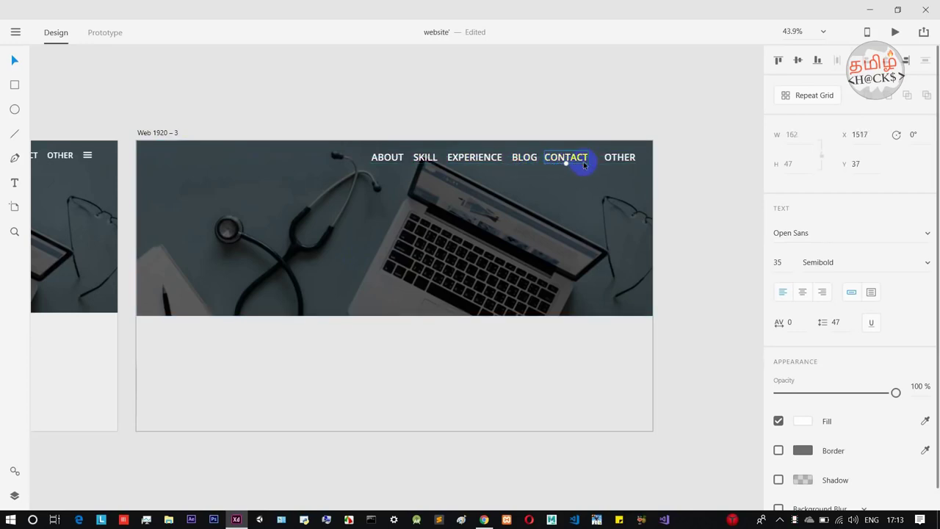
pyautogui.moveTo(607, 159); pyautogui.dragTo(597, 162)
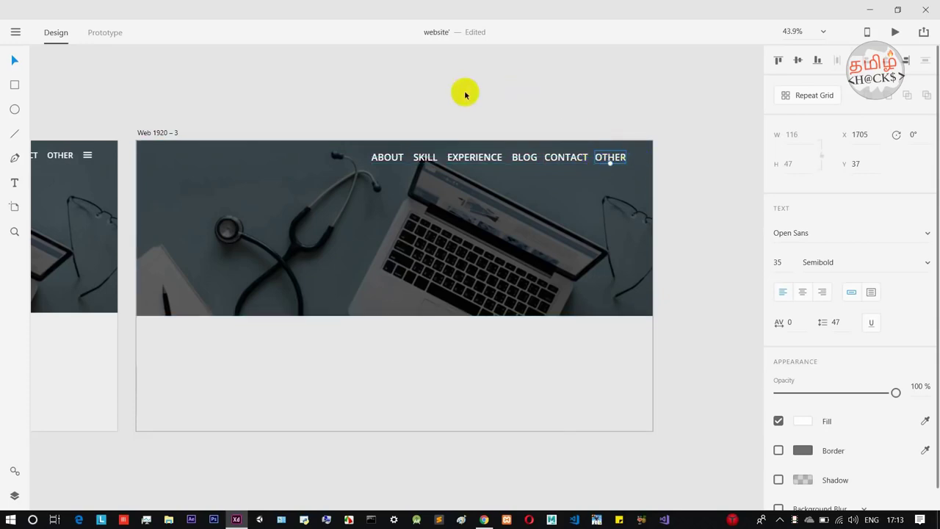
pyautogui.click(489, 119)
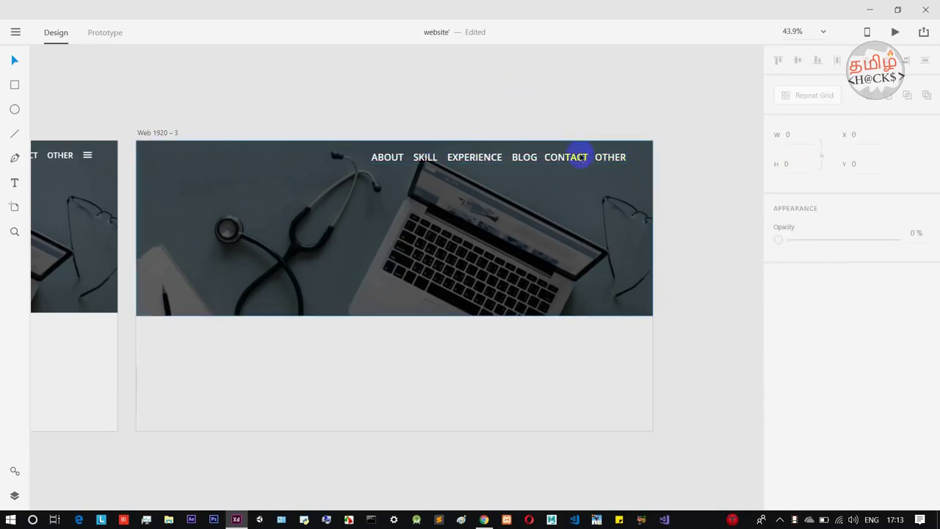
# Draw a borderless white bar about 44 by 8 to the right of OTHER, placed at X 1850, Y 48.
pyautogui.click(12, 89)
pyautogui.scroll(5, 654, 155)
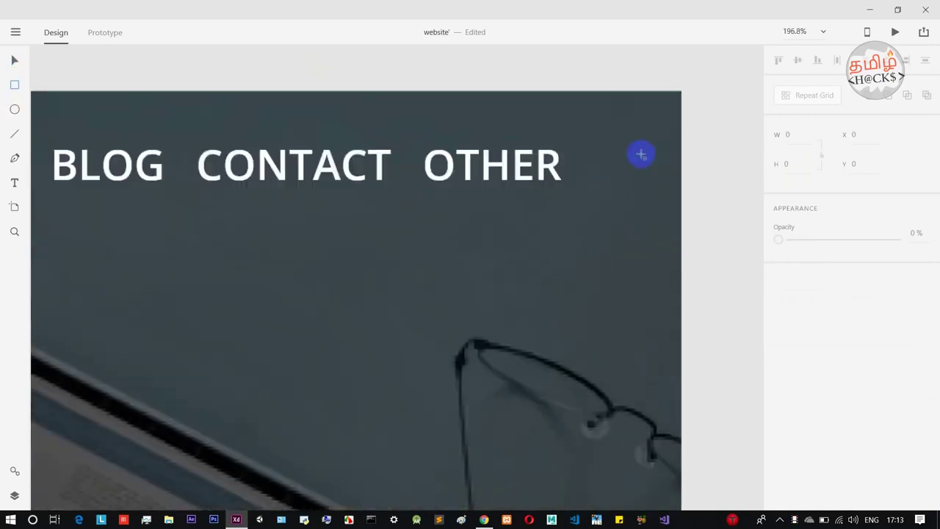
pyautogui.scroll(1, 641, 154)
pyautogui.moveTo(579, 152); pyautogui.dragTo(649, 164)
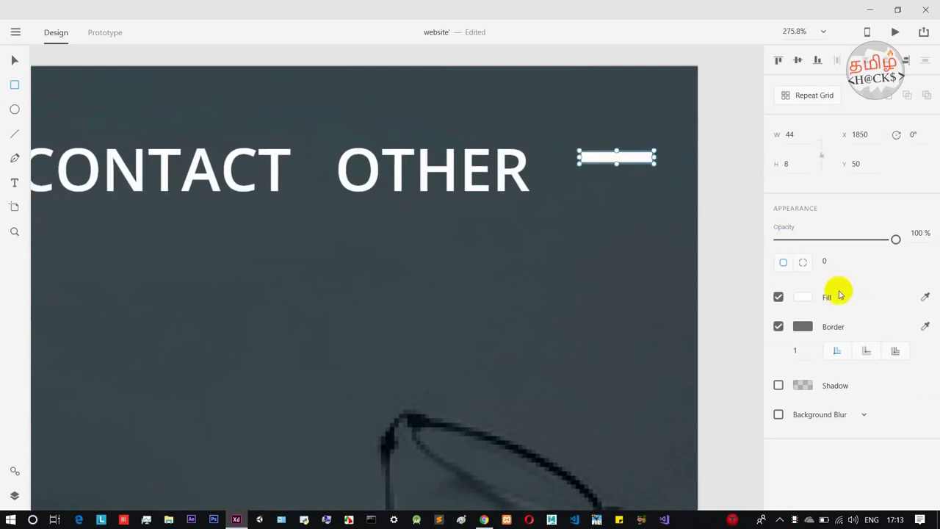
pyautogui.click(779, 326)
pyautogui.moveTo(615, 142); pyautogui.dragTo(615, 142)
pyautogui.click(15, 60)
pyautogui.moveTo(588, 160); pyautogui.dragTo(585, 159)
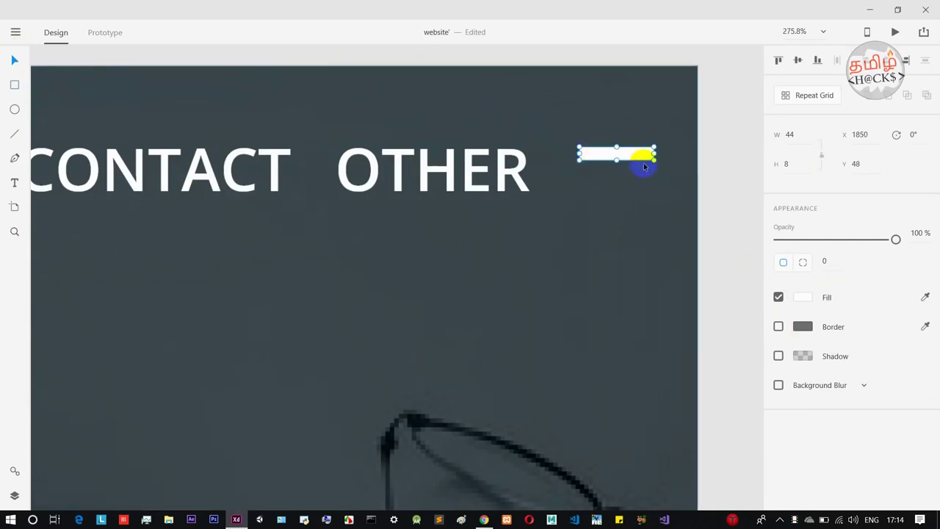
# Thin the white bar to a height of 5 and duplicate it twice below, the lowest at Y 68, to form a menu icon.
pyautogui.moveTo(625, 151); pyautogui.dragTo(632, 174)
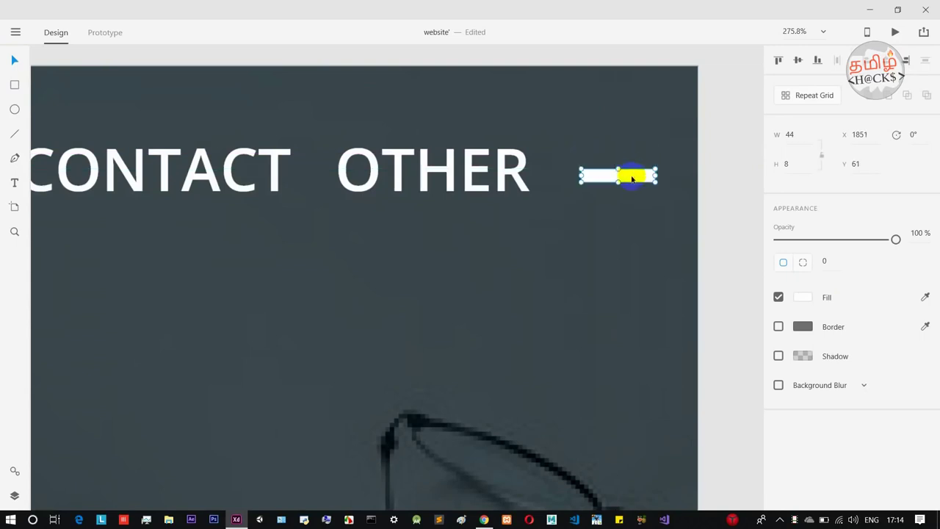
pyautogui.hotkey('ctrl', 'z')
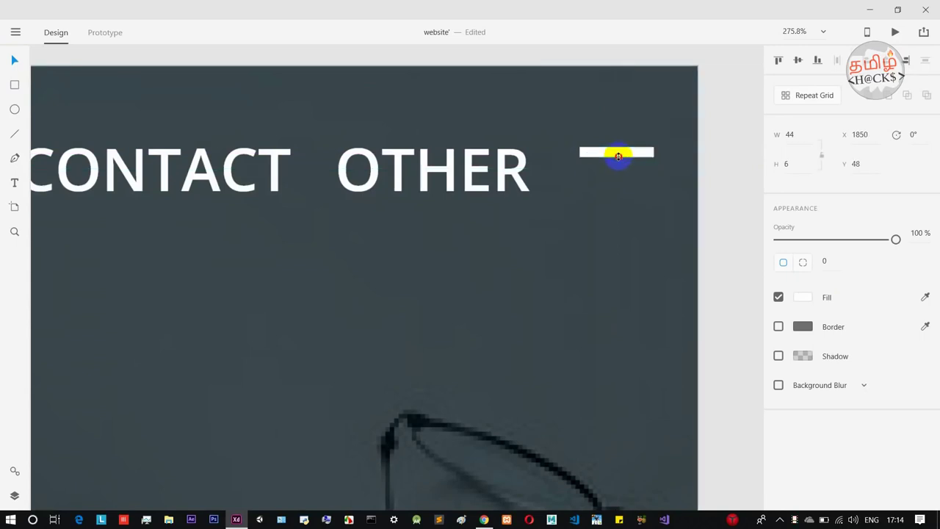
pyautogui.moveTo(630, 156); pyautogui.dragTo(624, 185)
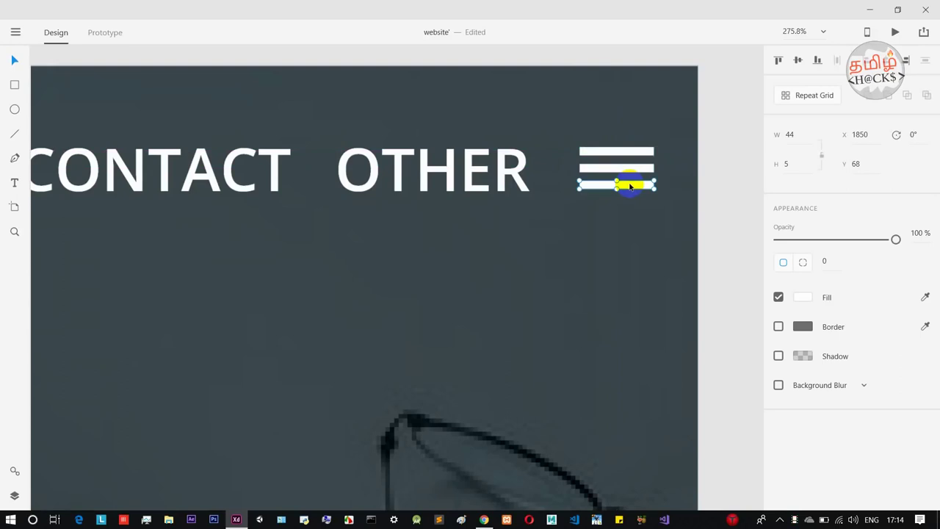
pyautogui.click(639, 105)
# Draw a white card rectangle about 1112 by 696 at about X 435, Y 246, overlapping the header and the light grey area.
pyautogui.scroll(-5, 621, 140)
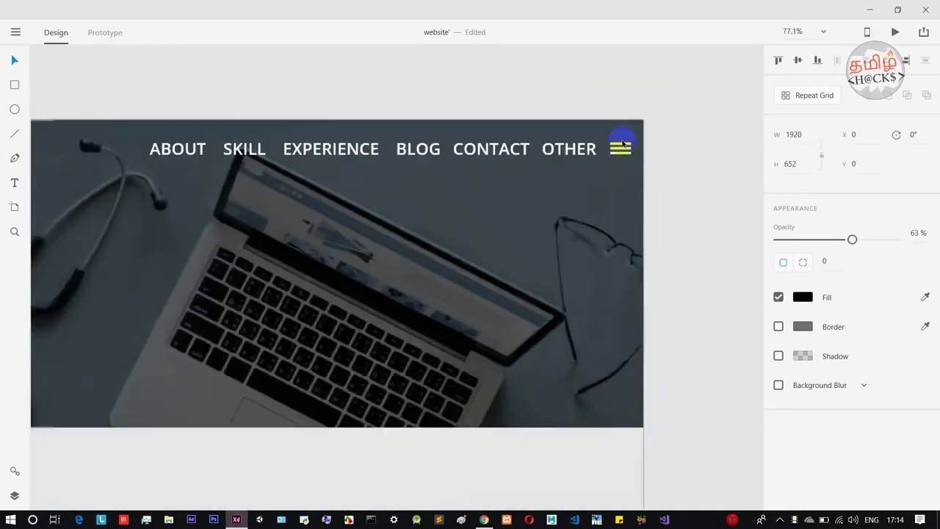
pyautogui.scroll(-1, 621, 143)
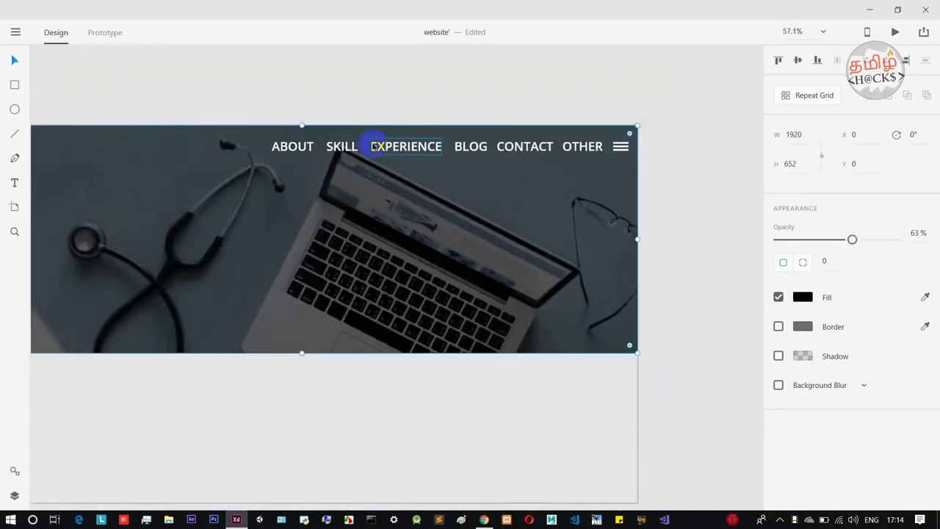
pyautogui.scroll(-2, 371, 146)
pyautogui.moveTo(308, 110); pyautogui.dragTo(447, 102)
pyautogui.click(15, 85)
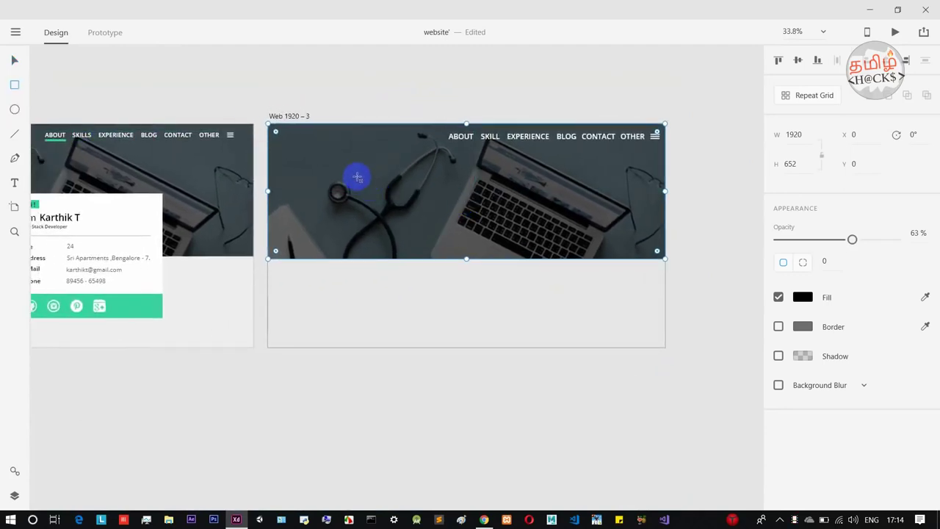
pyautogui.moveTo(357, 174); pyautogui.dragTo(585, 318)
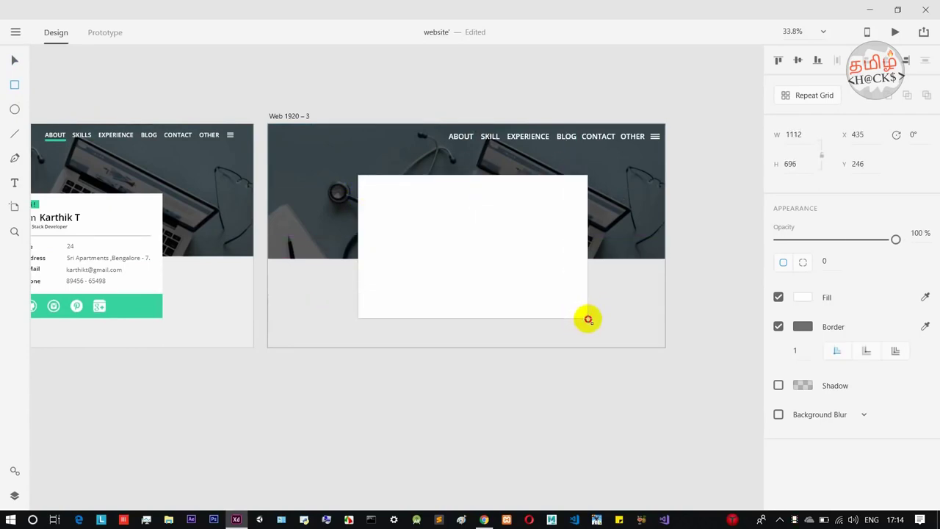
pyautogui.moveTo(589, 320); pyautogui.dragTo(588, 319)
# Resize the white card to about 1068 by 616 and position it at about X 460, Y 326.
pyautogui.click(14, 64)
pyautogui.moveTo(473, 175); pyautogui.dragTo(473, 181)
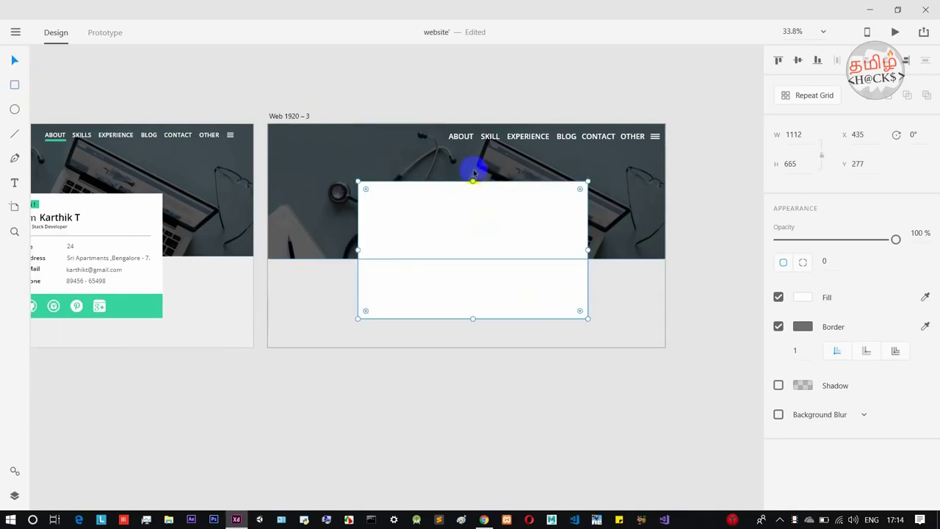
pyautogui.scroll(-3, 363, 146)
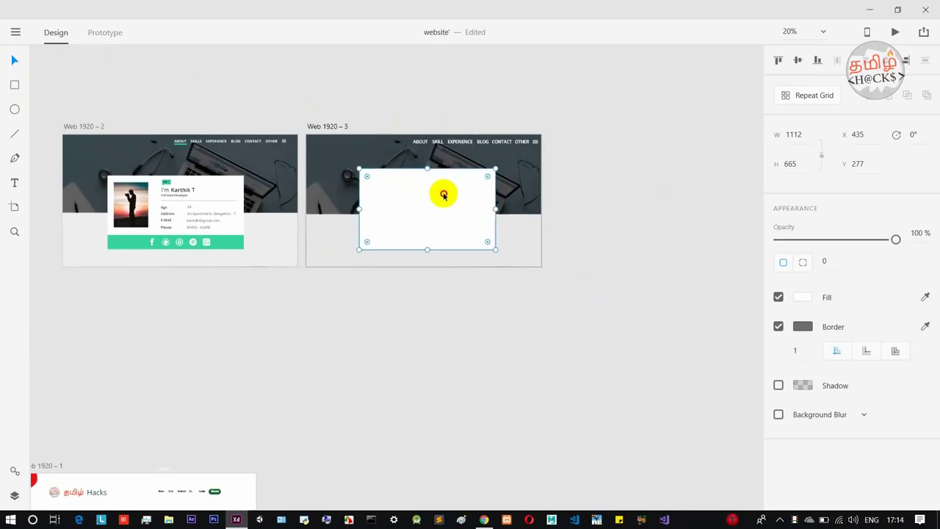
pyautogui.moveTo(360, 169); pyautogui.dragTo(363, 175)
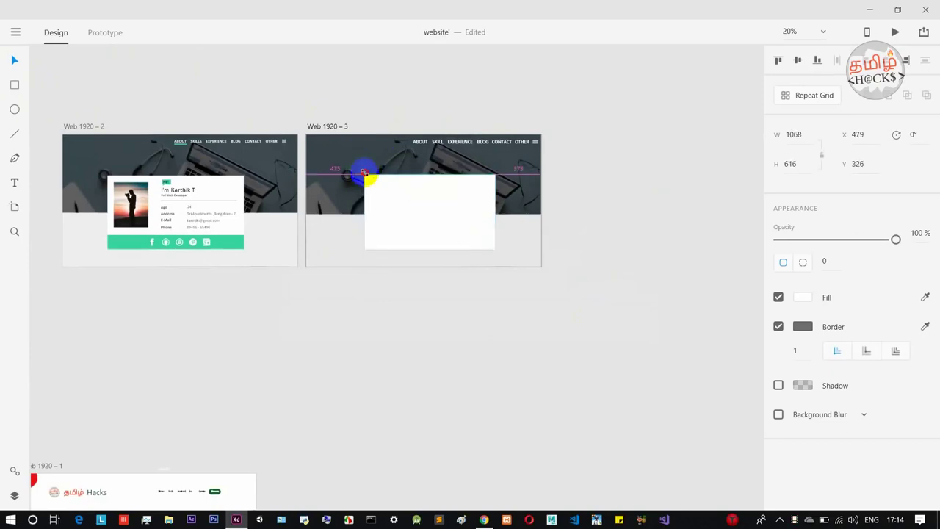
pyautogui.moveTo(416, 198); pyautogui.dragTo(414, 198)
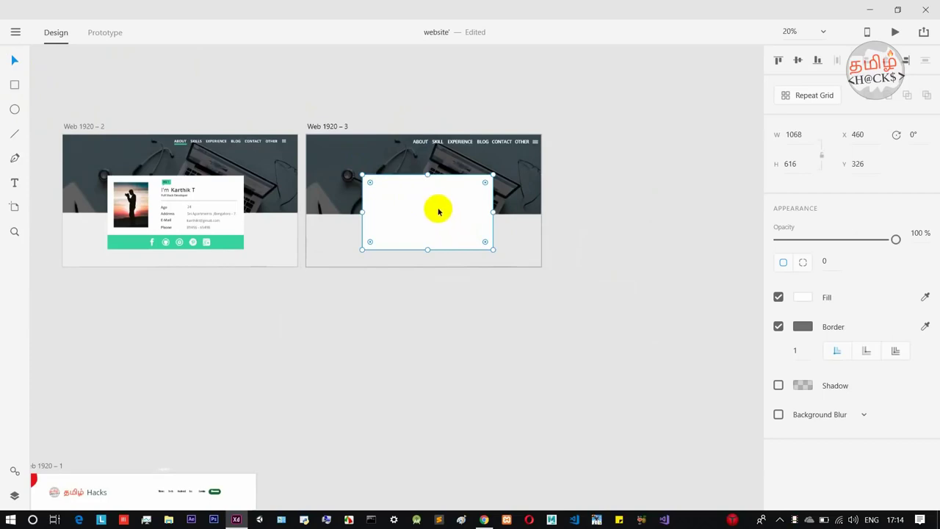
# Draw a photo placeholder about 224 by 218 in the card's upper-left area and a 1068 by 104 strip along its bottom edge.
pyautogui.click(13, 90)
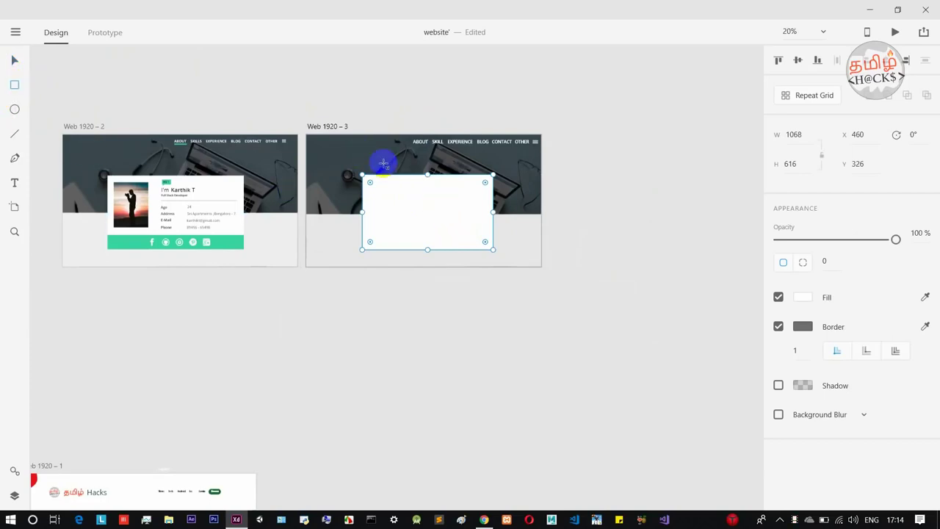
pyautogui.moveTo(371, 183); pyautogui.dragTo(401, 215)
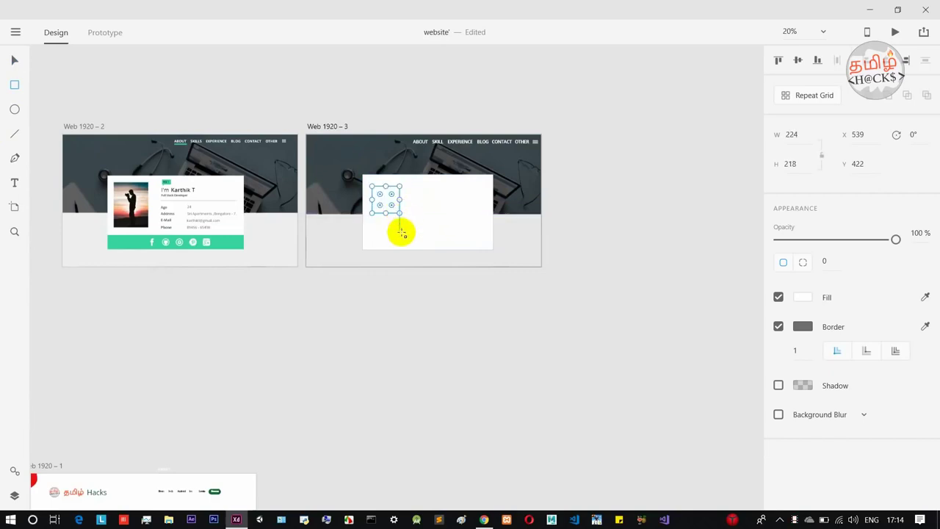
pyautogui.moveTo(362, 240); pyautogui.dragTo(493, 250)
pyautogui.moveTo(428, 241); pyautogui.dragTo(427, 237)
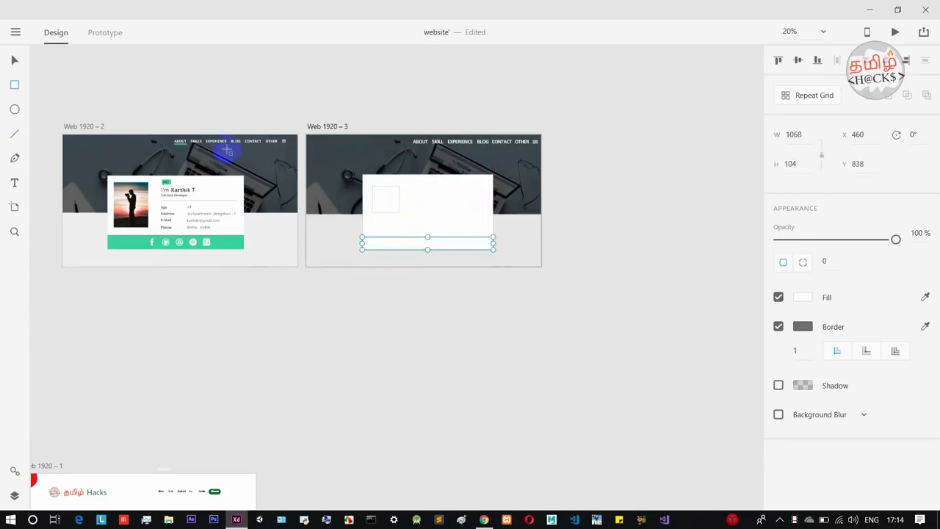
# Fill the strip along the white card's bottom edge with red #FF0000.
pyautogui.click(13, 62)
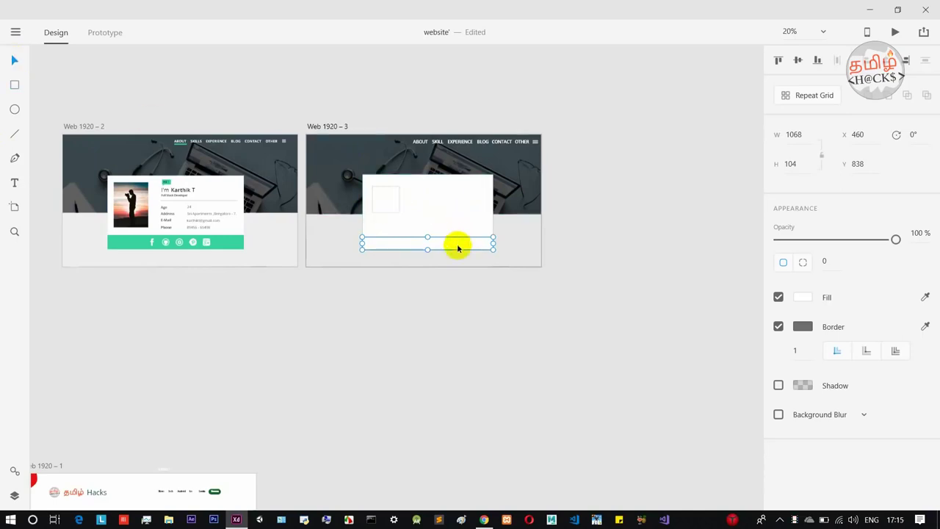
pyautogui.click(809, 299)
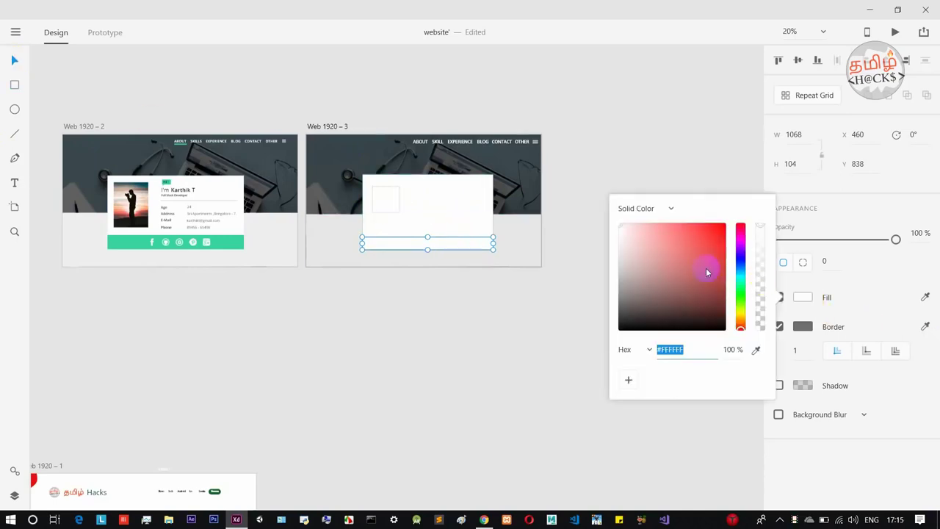
pyautogui.click(742, 295)
pyautogui.moveTo(694, 289); pyautogui.dragTo(751, 214)
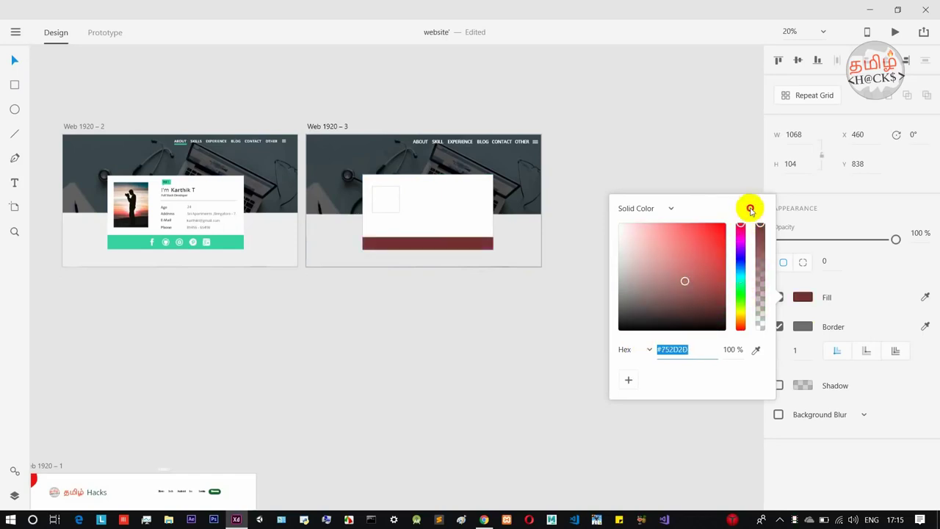
pyautogui.moveTo(686, 287); pyautogui.dragTo(731, 195)
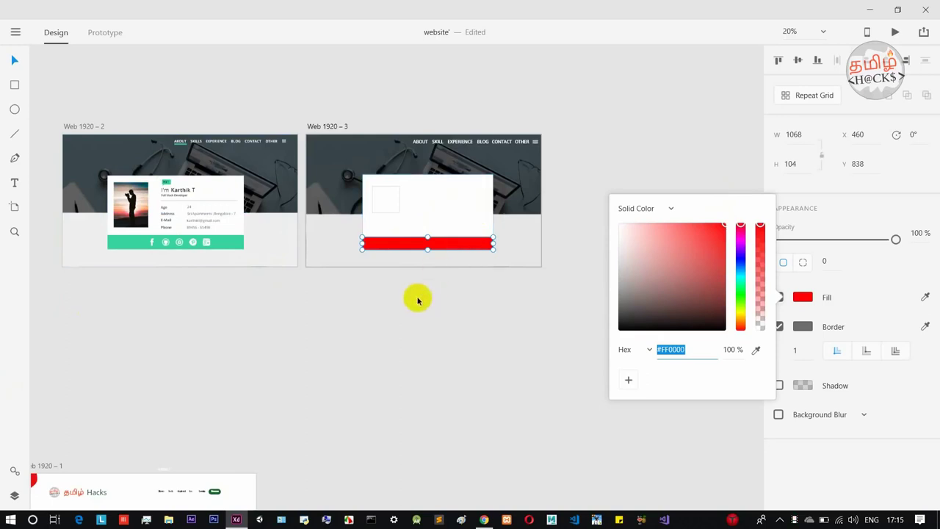
# Stretch the photo placeholder's lower edge downward to make it a taller portrait rectangle.
pyautogui.click(383, 207)
pyautogui.moveTo(386, 213); pyautogui.dragTo(387, 219)
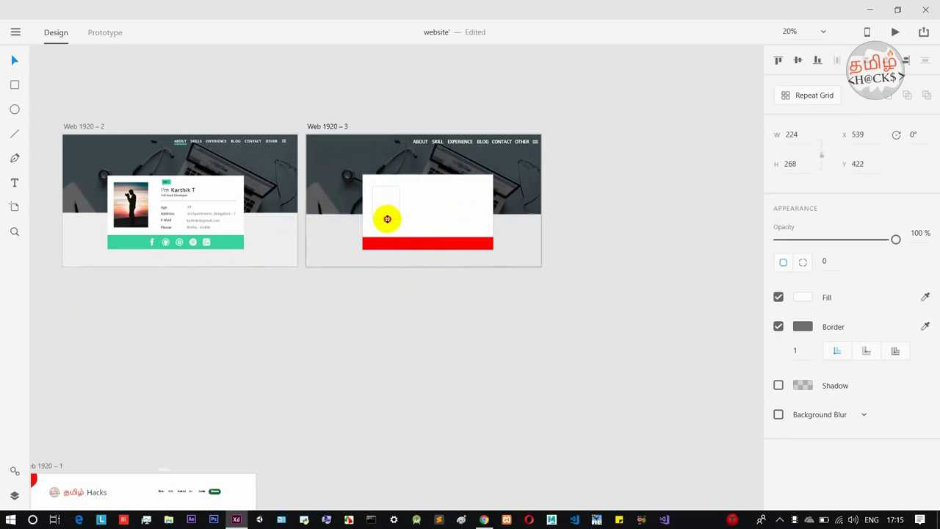
pyautogui.click(629, 245)
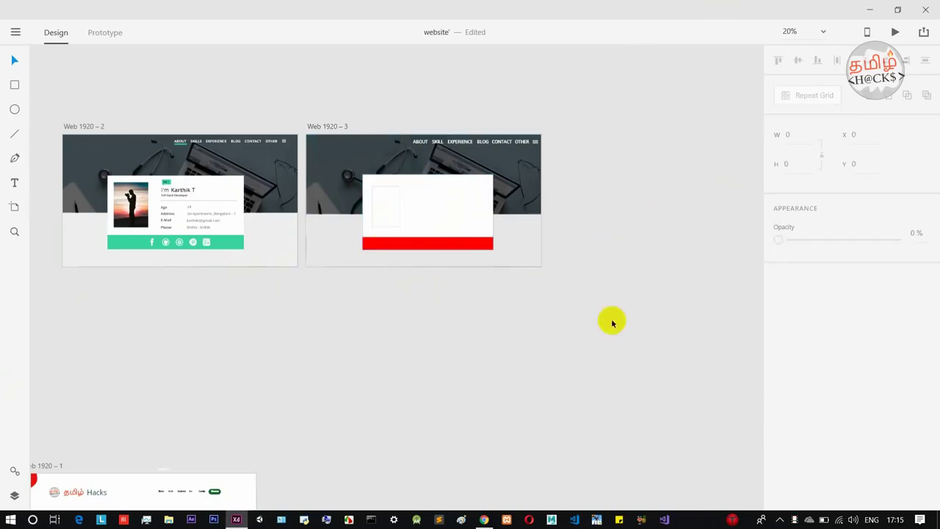
# Switch to Chrome, find the sunset photographer silhouette in the profile images results, and place it into the card's photo placeholder.
pyautogui.click(485, 518)
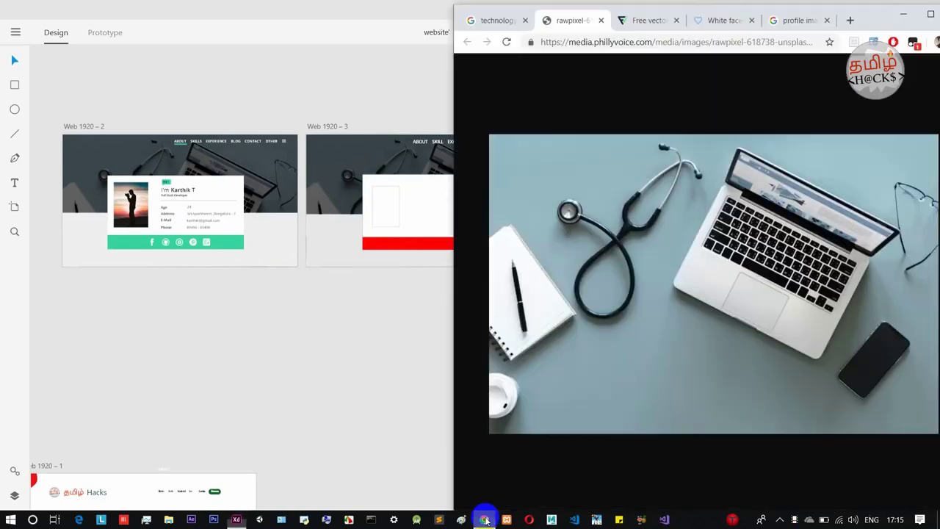
pyautogui.click(798, 22)
pyautogui.scroll(3, 685, 175)
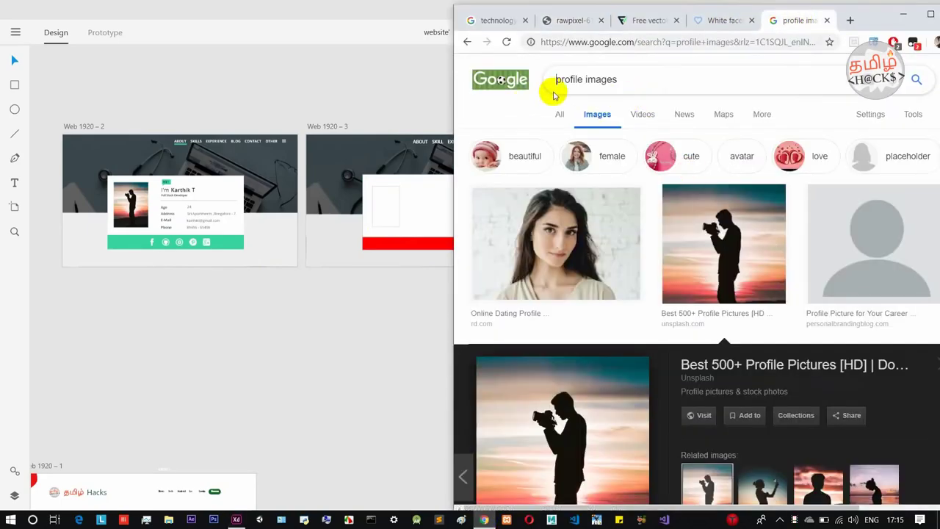
pyautogui.scroll(-8, 742, 220)
pyautogui.scroll(6, 750, 258)
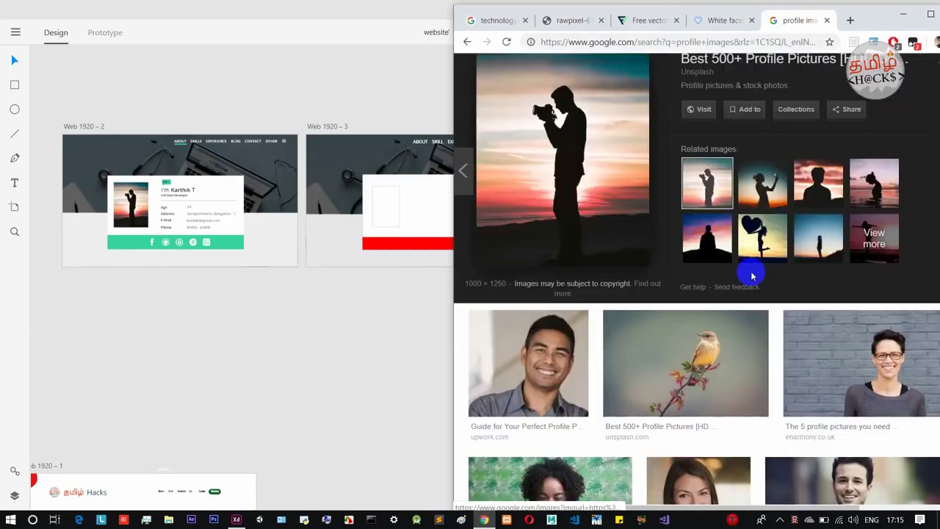
pyautogui.scroll(-2, 619, 357)
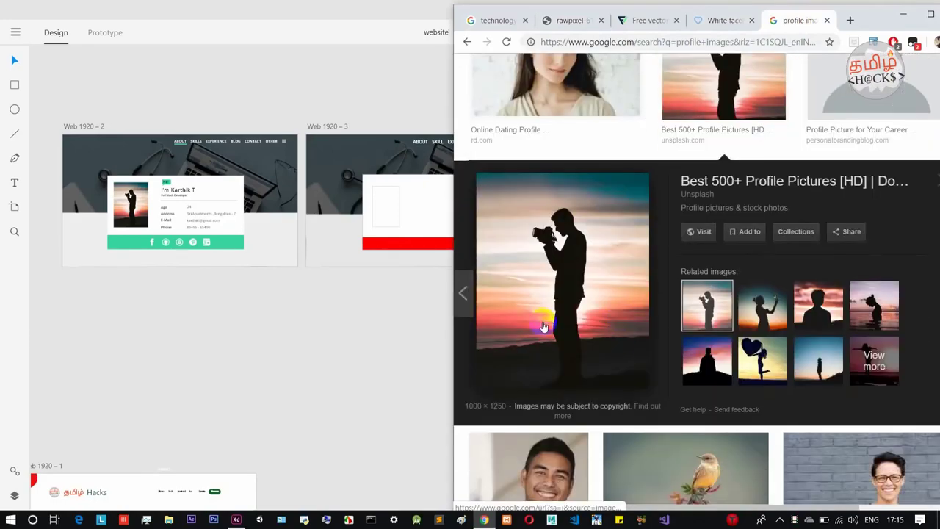
pyautogui.moveTo(562, 235); pyautogui.dragTo(385, 205)
pyautogui.click(395, 340)
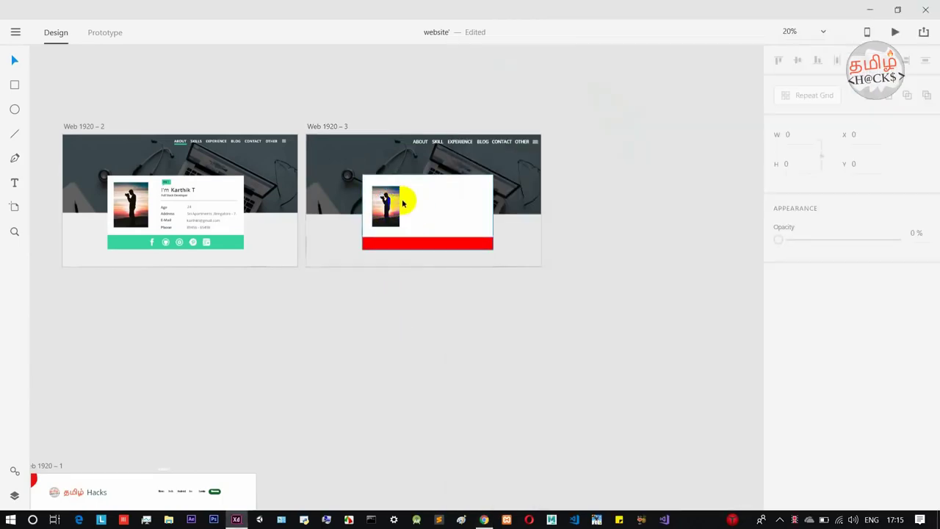
# Remove the borders from the profile photo, the red strip and the white card.
pyautogui.scroll(5, 390, 209)
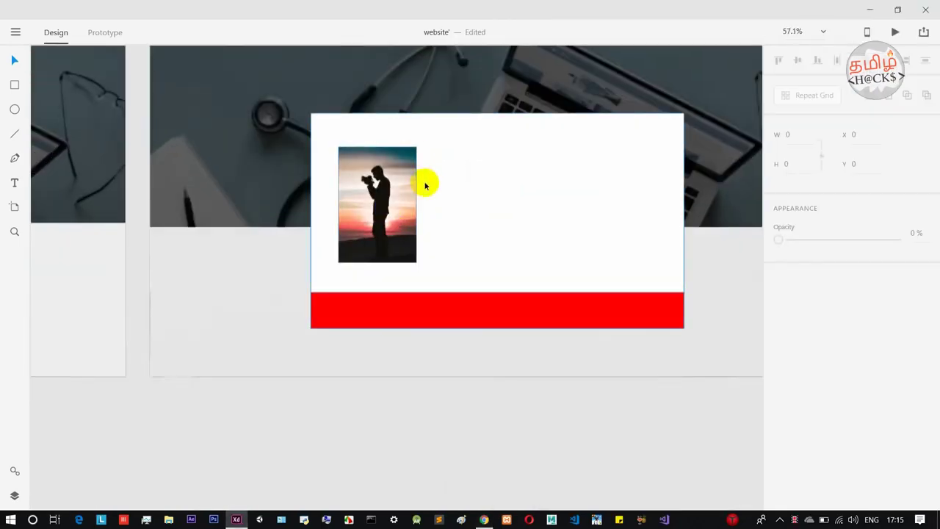
pyautogui.click(409, 201)
pyautogui.click(778, 326)
pyautogui.click(615, 313)
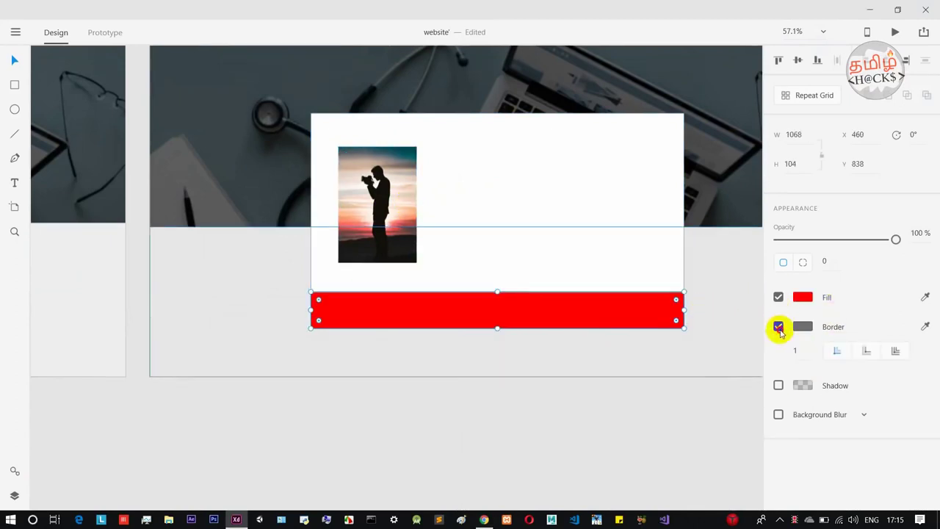
pyautogui.click(778, 326)
pyautogui.click(516, 232)
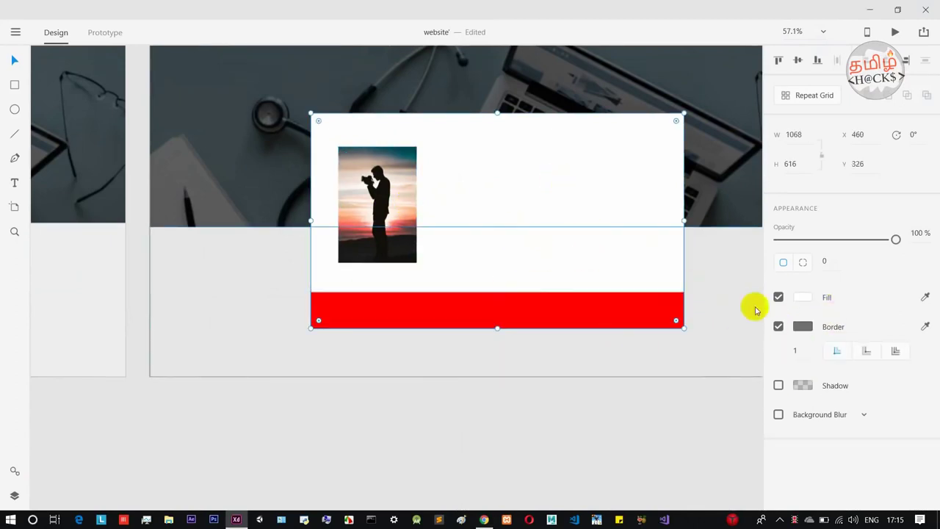
pyautogui.click(779, 326)
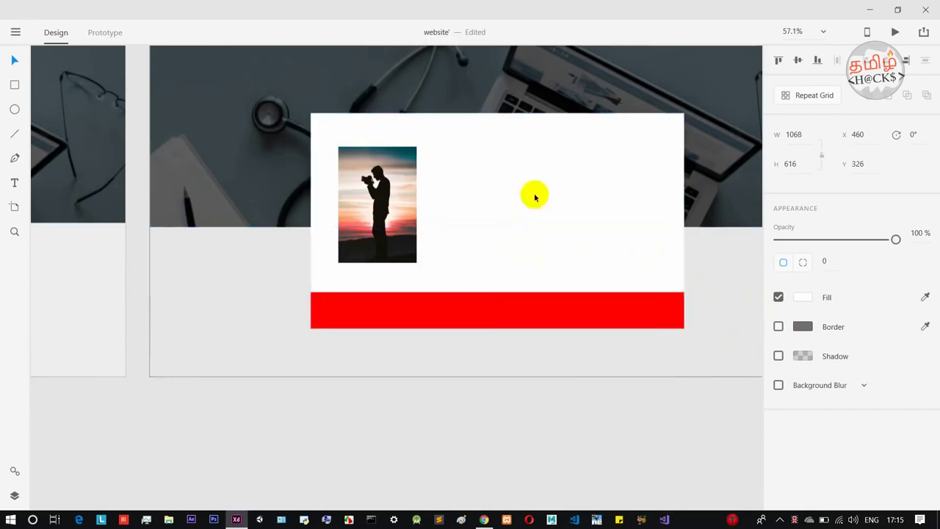
# Enlarge the profile photo to about 247 by 366 and position it at about X 527, Y 408 in the card.
pyautogui.scroll(-3, 120, 287)
pyautogui.click(295, 228)
pyautogui.doubleClick(289, 240)
pyautogui.moveTo(295, 272); pyautogui.dragTo(274, 257)
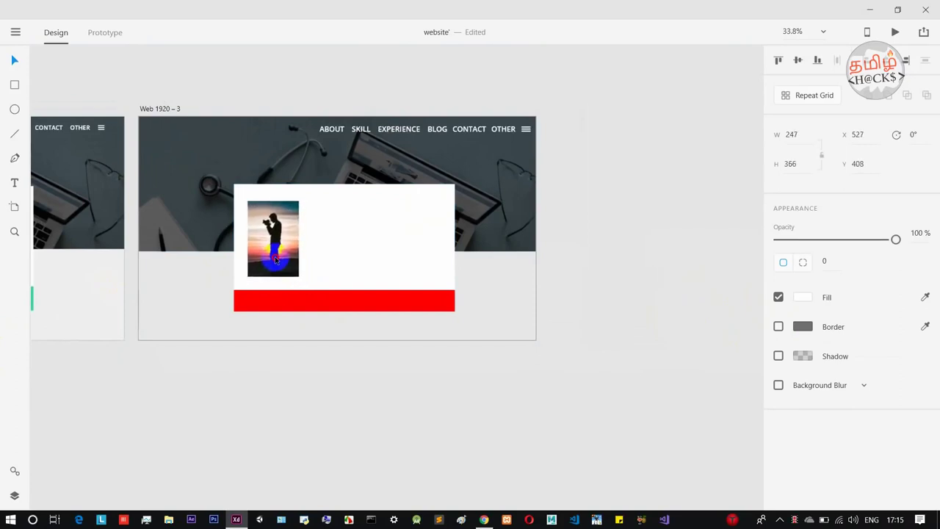
pyautogui.click(275, 391)
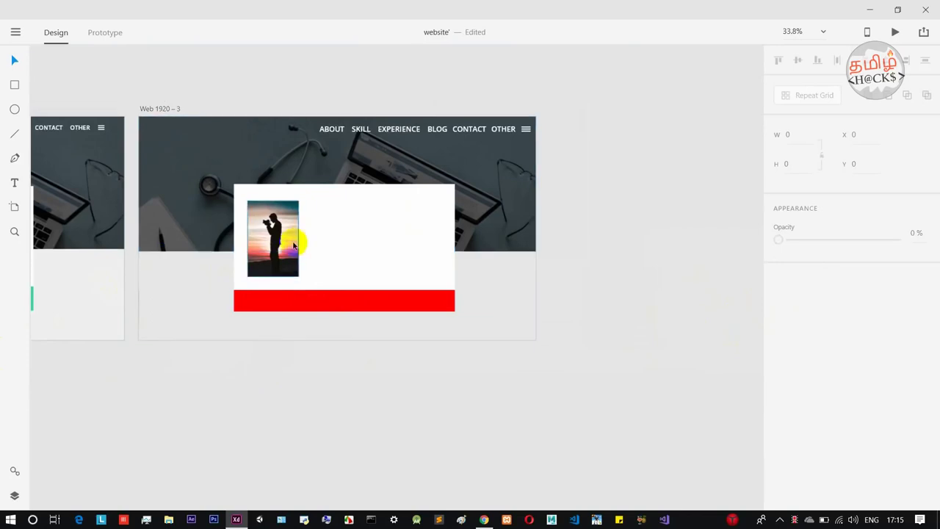
# Draw a horizontal line 120 long beneath the ABOUT menu item at X 874.5, Y 94.5, with a border thickness of 3.
pyautogui.scroll(2, 293, 245)
pyautogui.scroll(1, 268, 372)
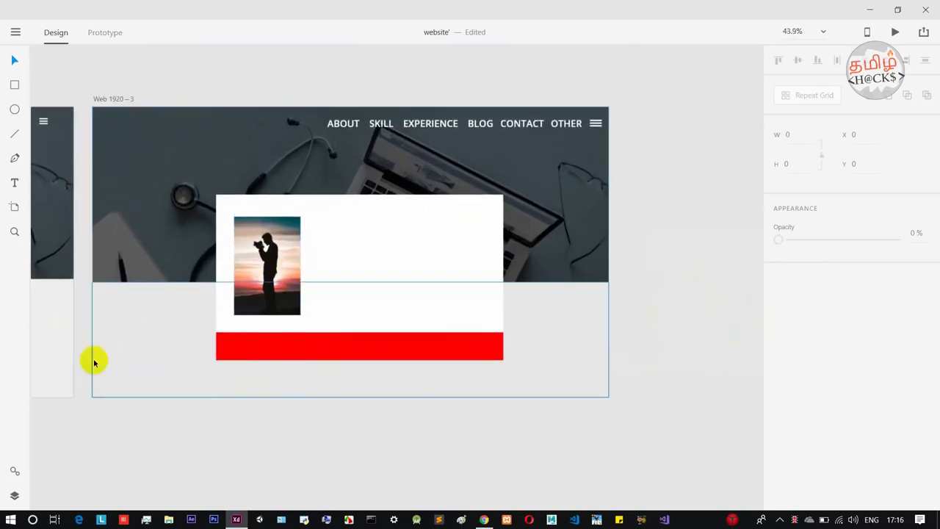
pyautogui.scroll(-3, 375, 256)
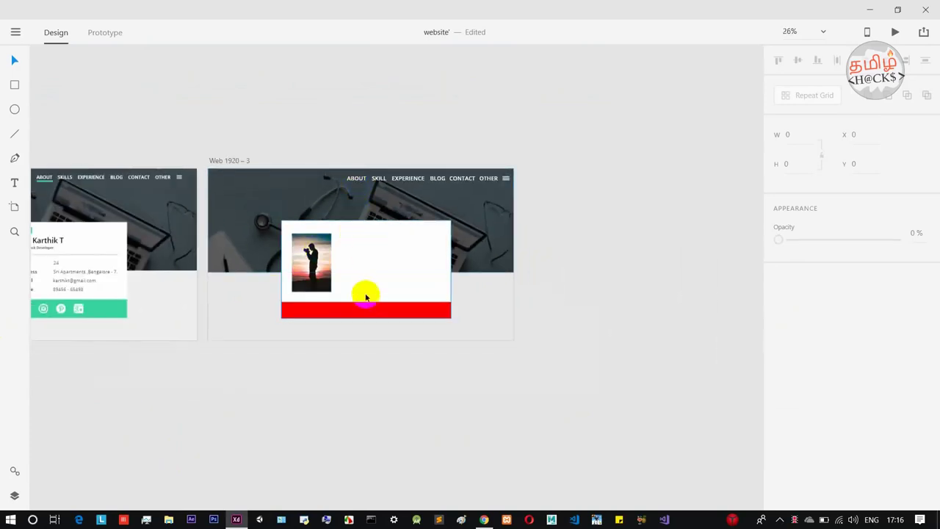
pyautogui.scroll(5, 363, 178)
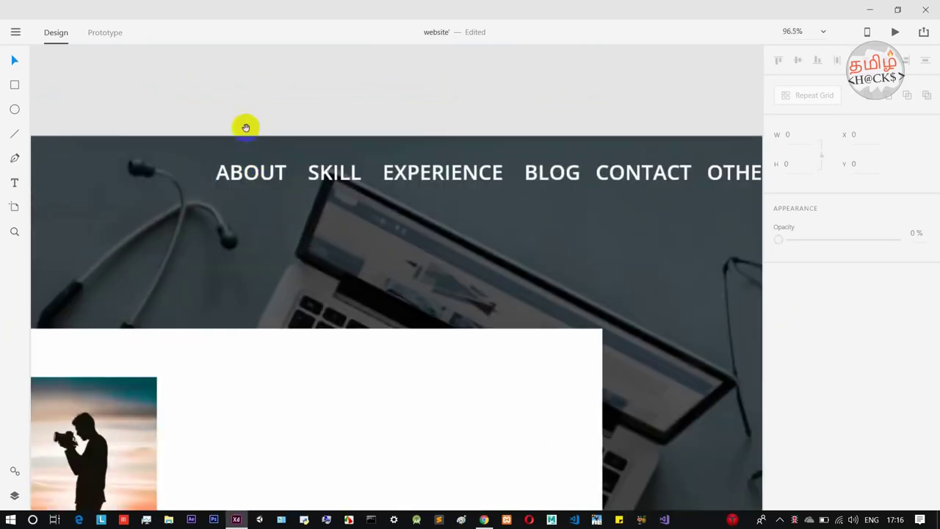
pyautogui.moveTo(246, 125); pyautogui.dragTo(304, 143)
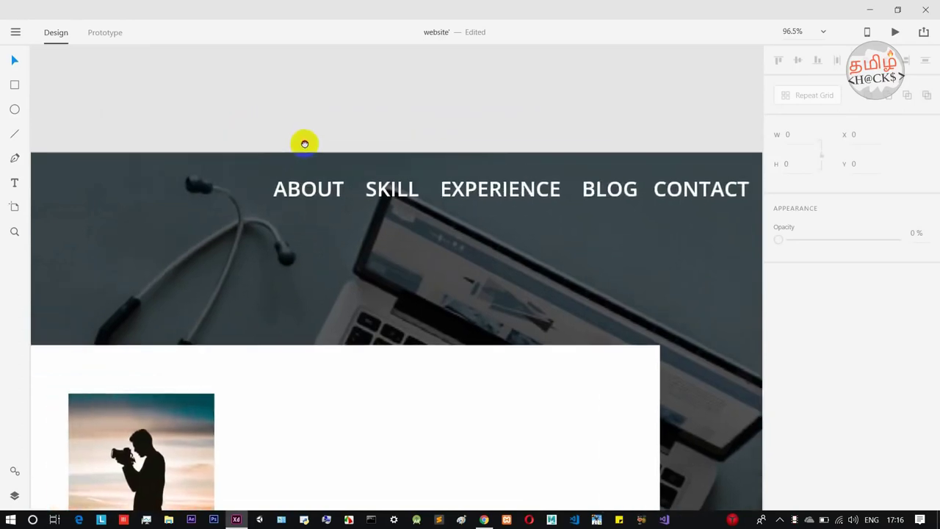
pyautogui.click(16, 135)
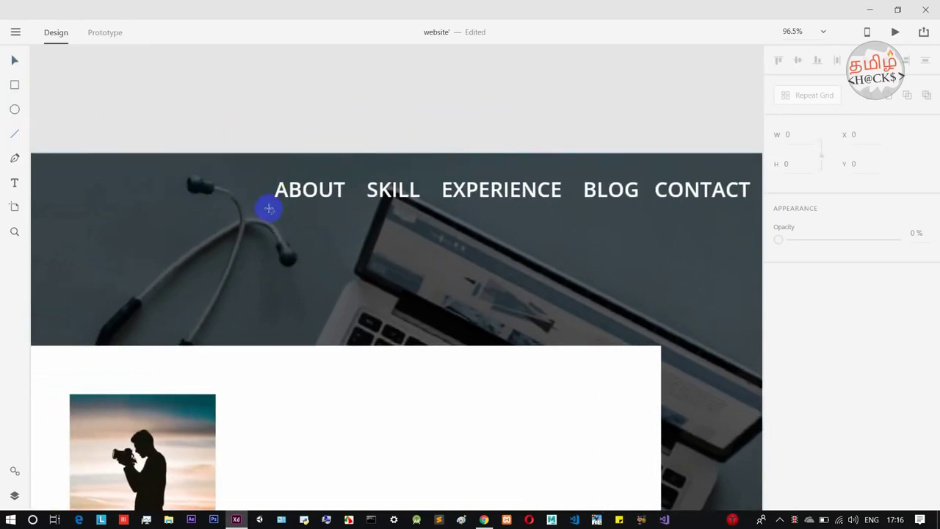
pyautogui.moveTo(273, 209); pyautogui.dragTo(345, 206)
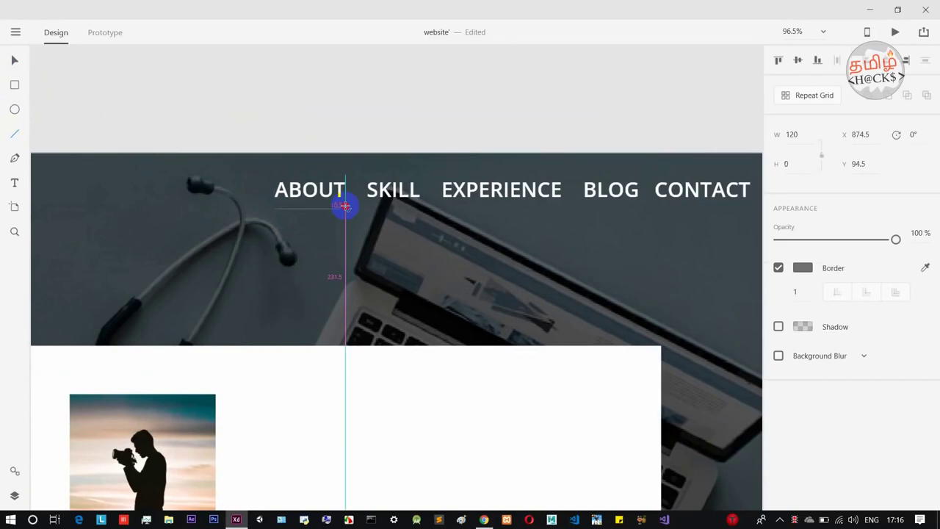
pyautogui.moveTo(346, 208); pyautogui.dragTo(346, 207)
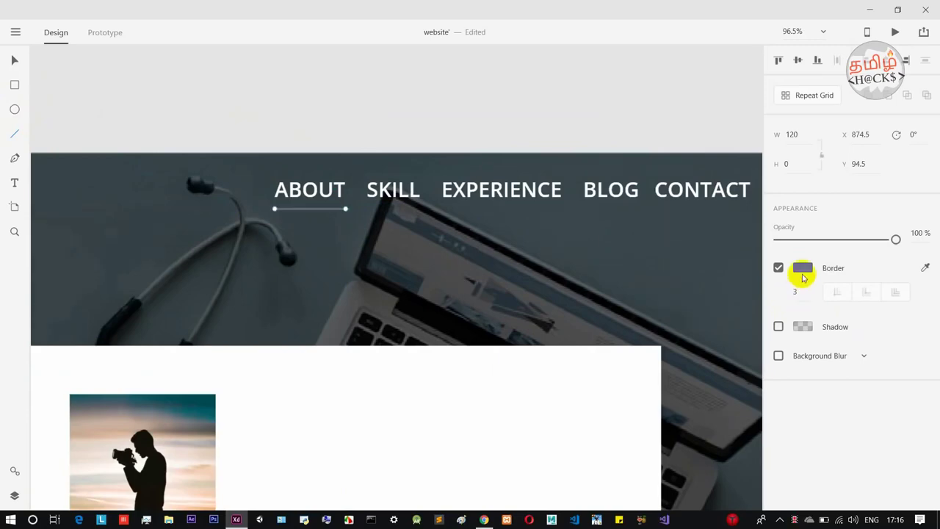
# Colour the line beneath ABOUT bright red and increase its thickness to 5.
pyautogui.click(802, 269)
pyautogui.moveTo(743, 208); pyautogui.dragTo(739, 163)
pyautogui.moveTo(699, 216); pyautogui.dragTo(745, 157)
pyautogui.click(619, 71)
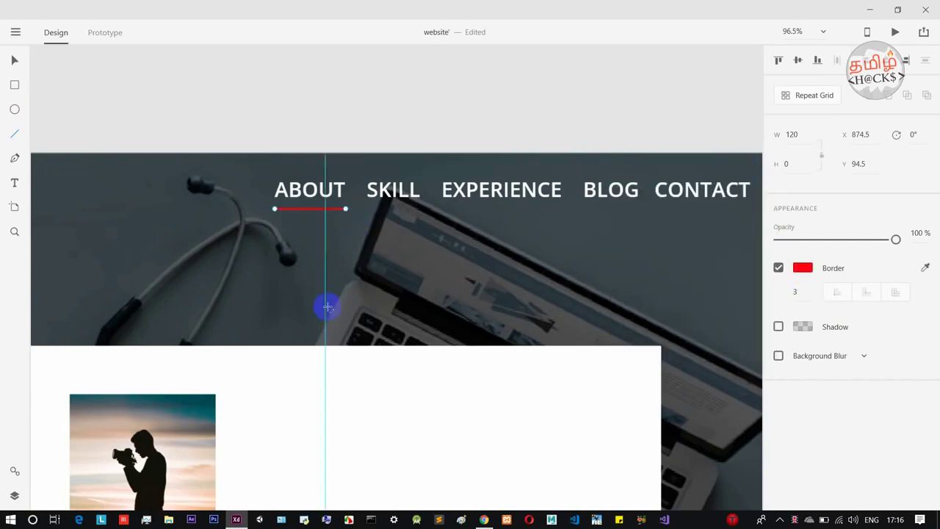
pyautogui.scroll(-5, 325, 306)
pyautogui.moveTo(311, 219); pyautogui.dragTo(390, 197)
pyautogui.moveTo(389, 248); pyautogui.dragTo(615, 257)
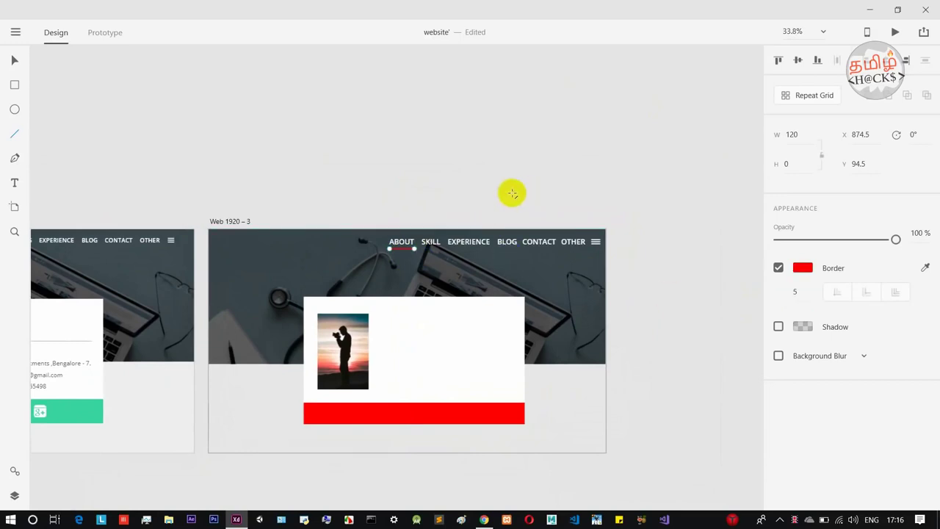
# Select the red line beneath ABOUT again and thicken it further into a bold underline.
pyautogui.click(11, 61)
pyautogui.click(266, 266)
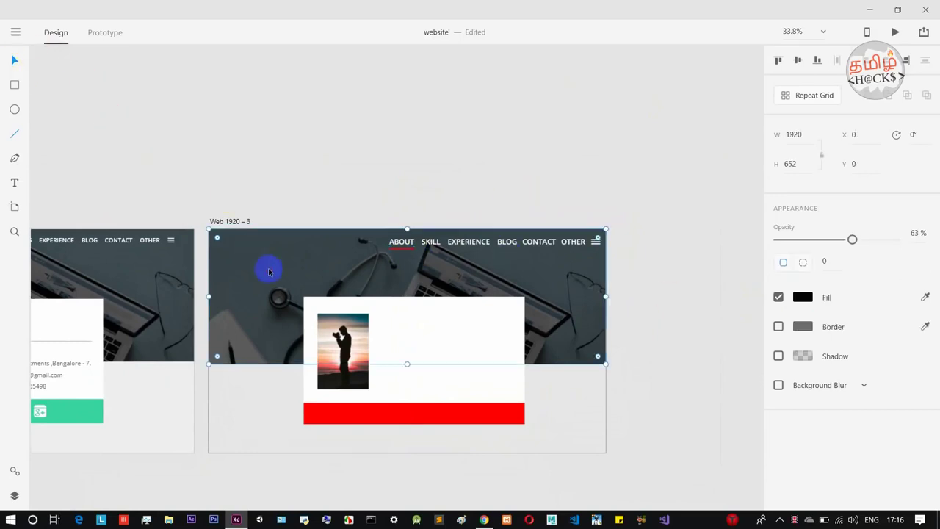
pyautogui.scroll(-2, 305, 186)
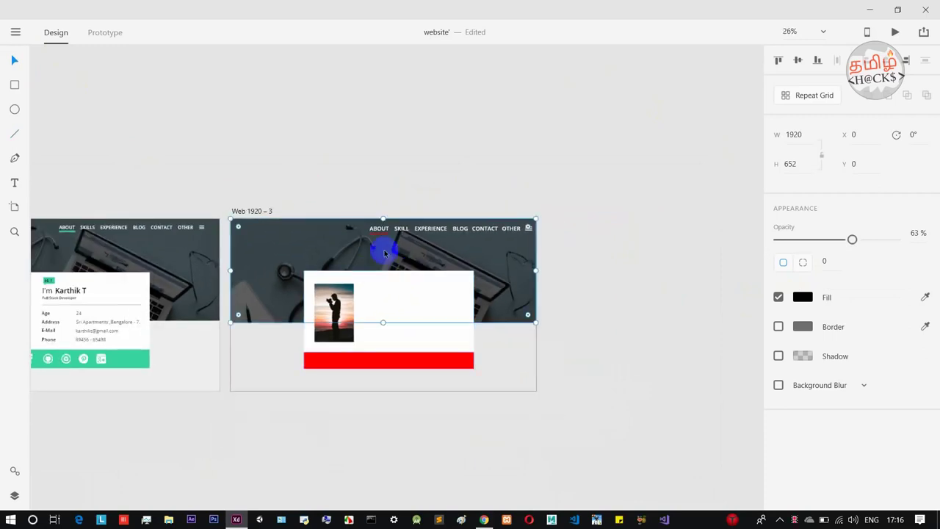
pyautogui.click(495, 273)
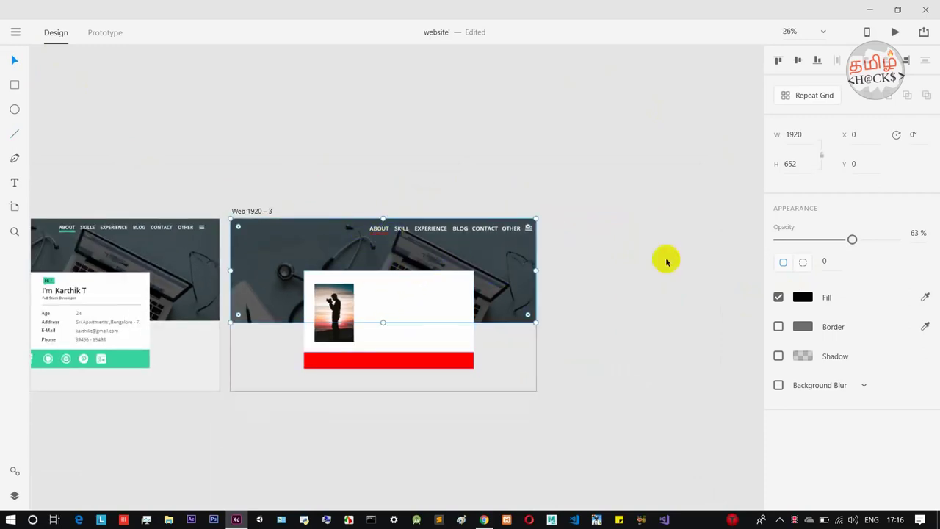
pyautogui.click(393, 256)
pyautogui.doubleClick(387, 239)
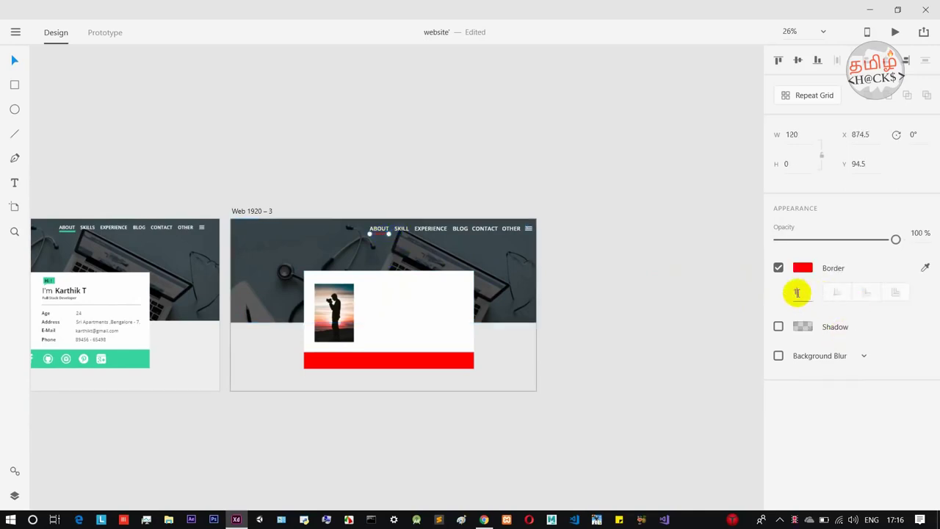
pyautogui.click(692, 189)
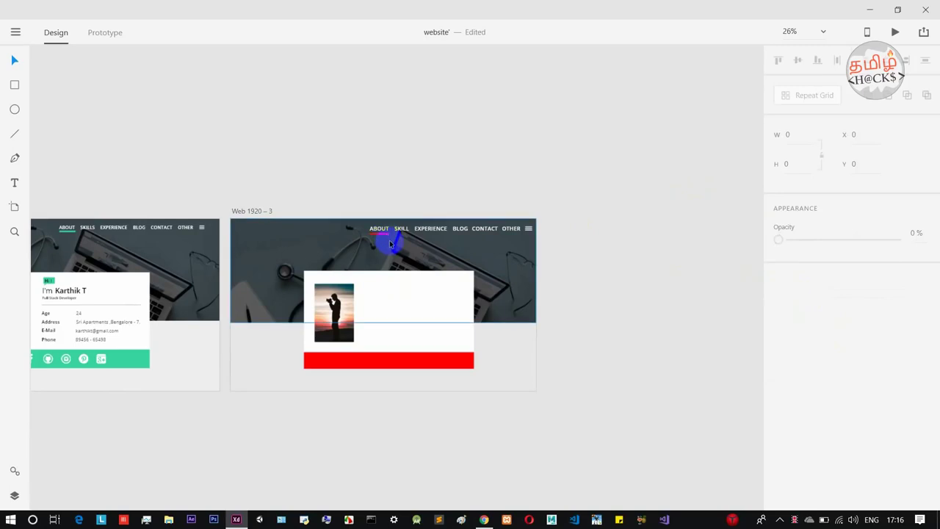
pyautogui.scroll(5, 390, 243)
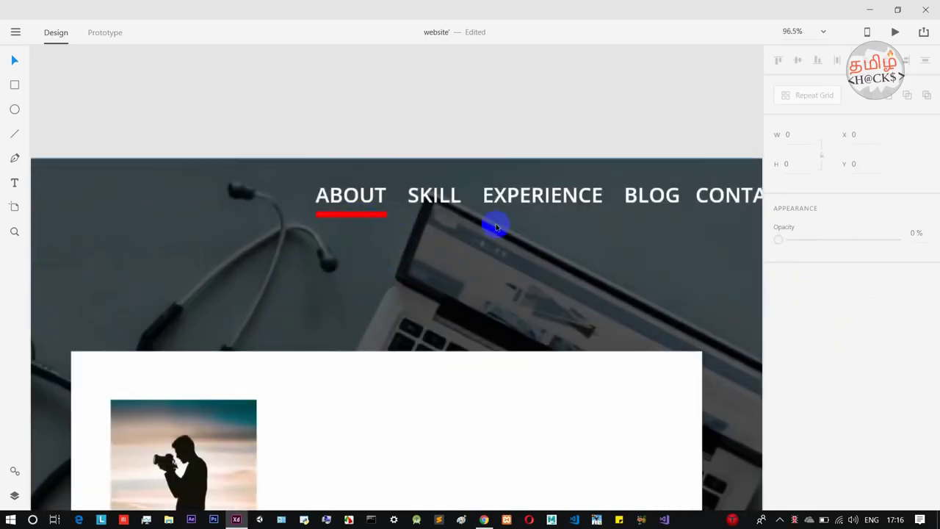
pyautogui.scroll(-3, 496, 226)
pyautogui.scroll(-2, 536, 115)
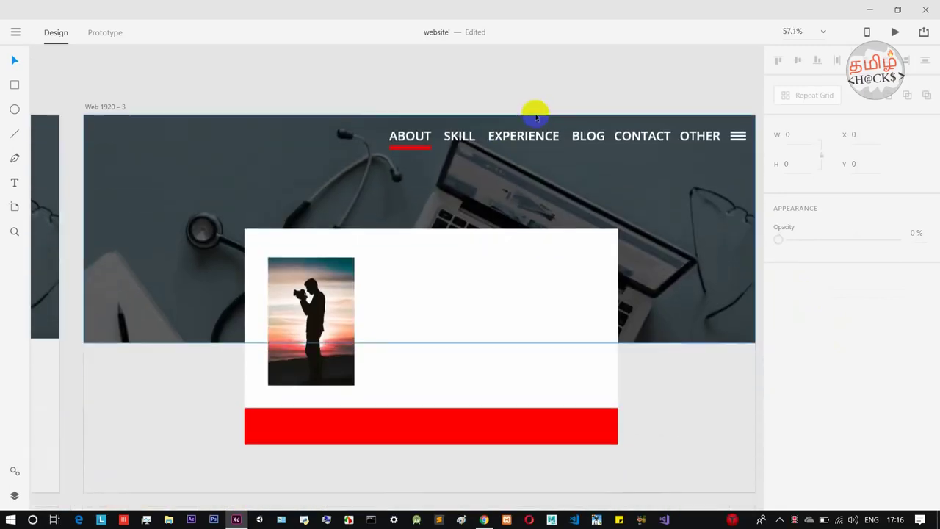
# Draw a rectangle about 133 by 65 at about X 874, Y 372 in the white card, beside the photo.
pyautogui.scroll(-1, 448, 266)
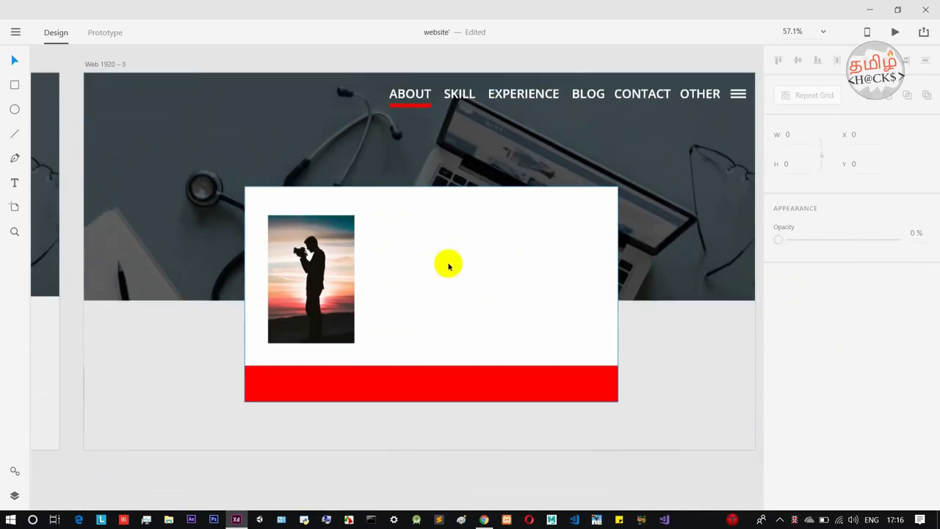
pyautogui.click(13, 85)
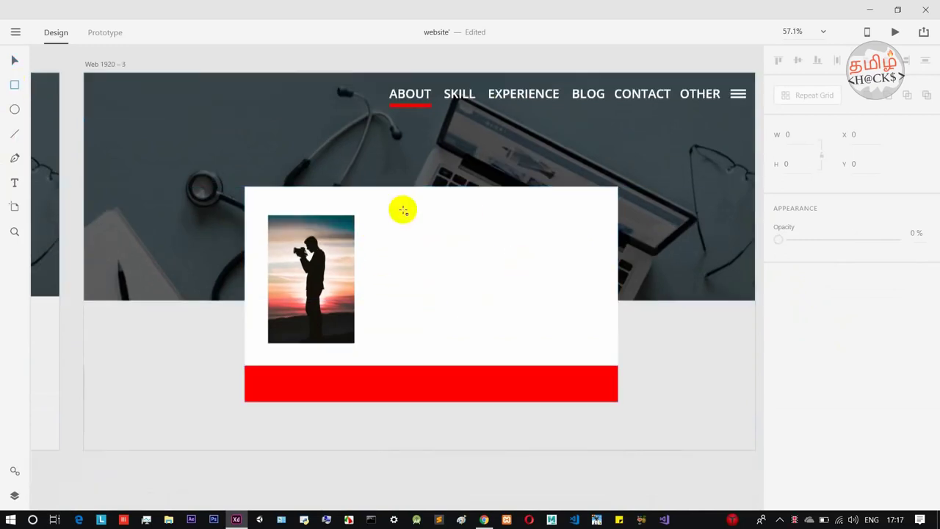
pyautogui.moveTo(389, 203); pyautogui.dragTo(436, 226)
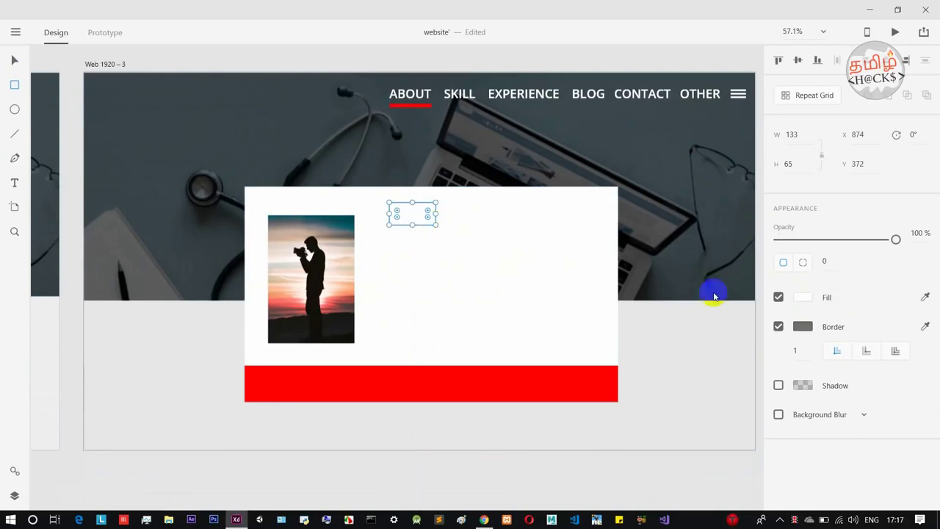
# Fill the small rectangle in the card with red #FF0000 and remove its border.
pyautogui.click(802, 297)
pyautogui.click(701, 286)
pyautogui.moveTo(702, 286); pyautogui.dragTo(744, 193)
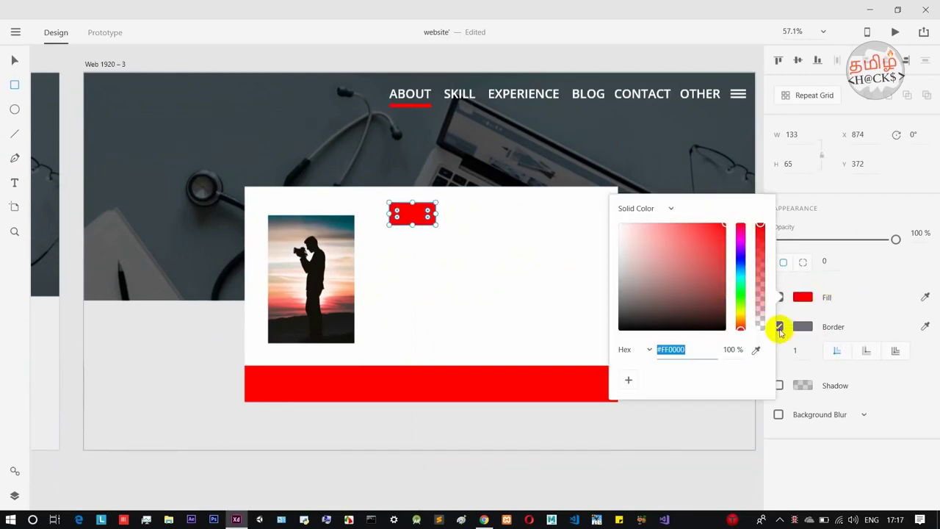
pyautogui.click(834, 307)
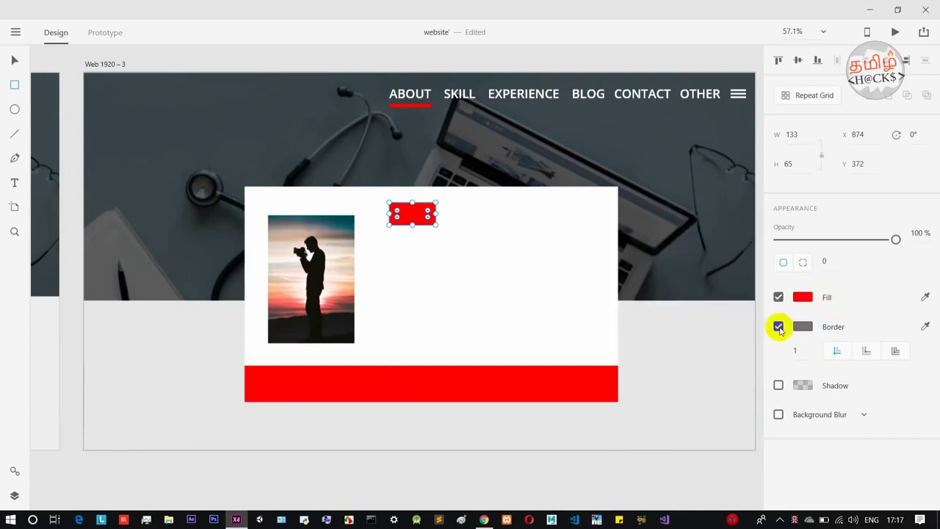
pyautogui.click(780, 326)
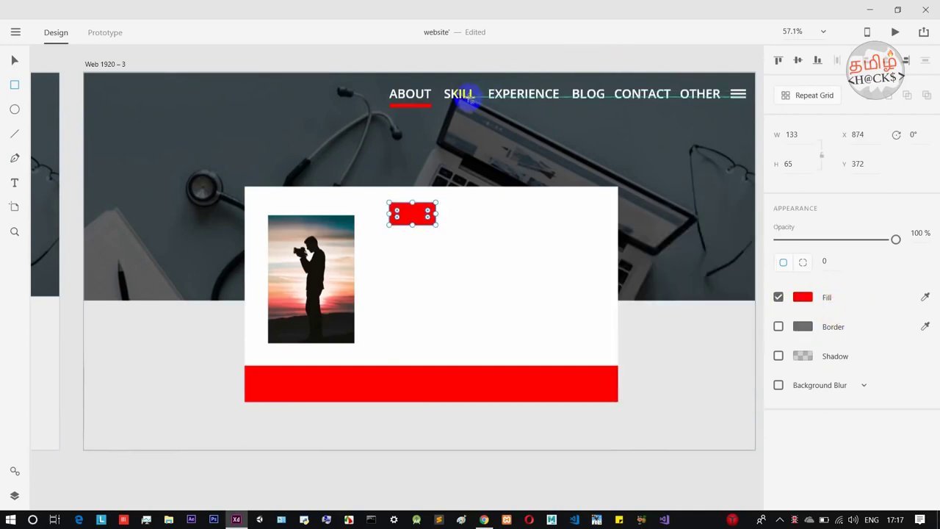
# Duplicate the SKILL menu text onto the small red rectangle at about X 890, Y 381 and change its wording to "HELLO !".
pyautogui.click(14, 60)
pyautogui.click(444, 97)
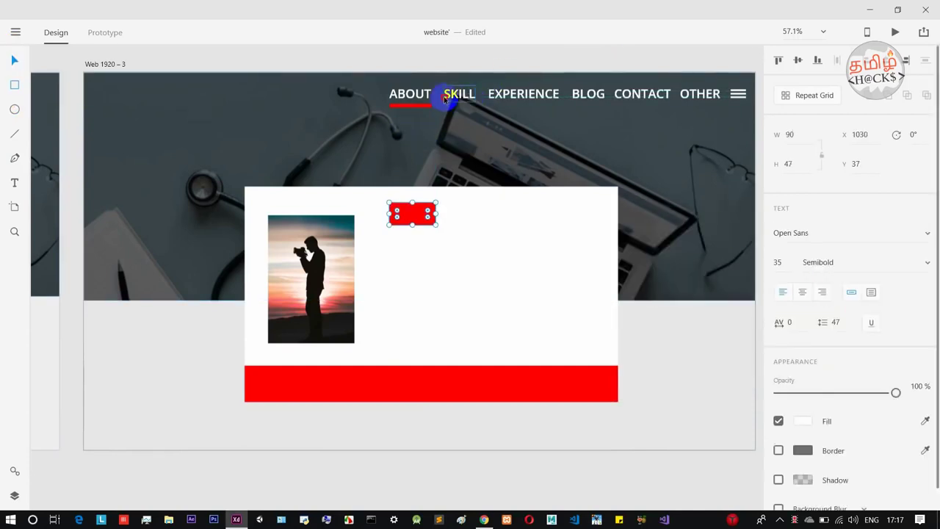
pyautogui.click(412, 213)
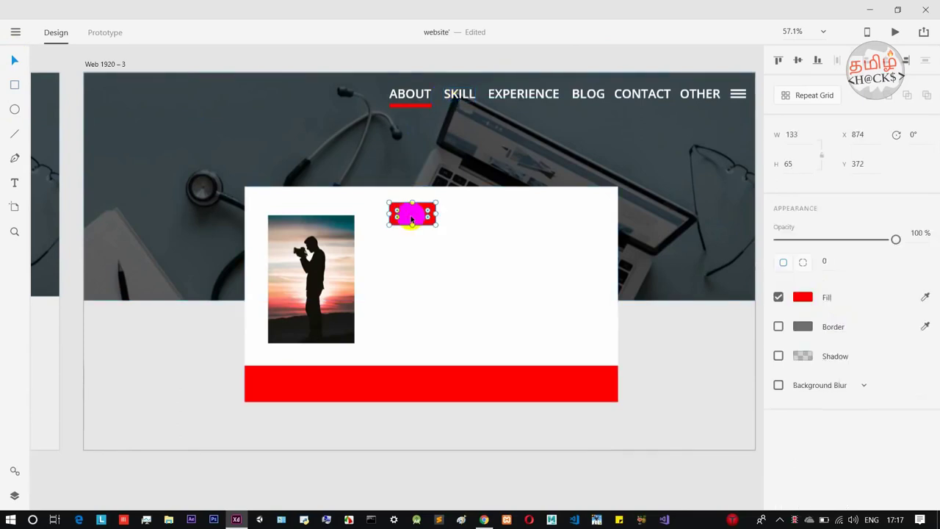
pyautogui.click(458, 96)
pyautogui.moveTo(458, 94); pyautogui.dragTo(413, 215)
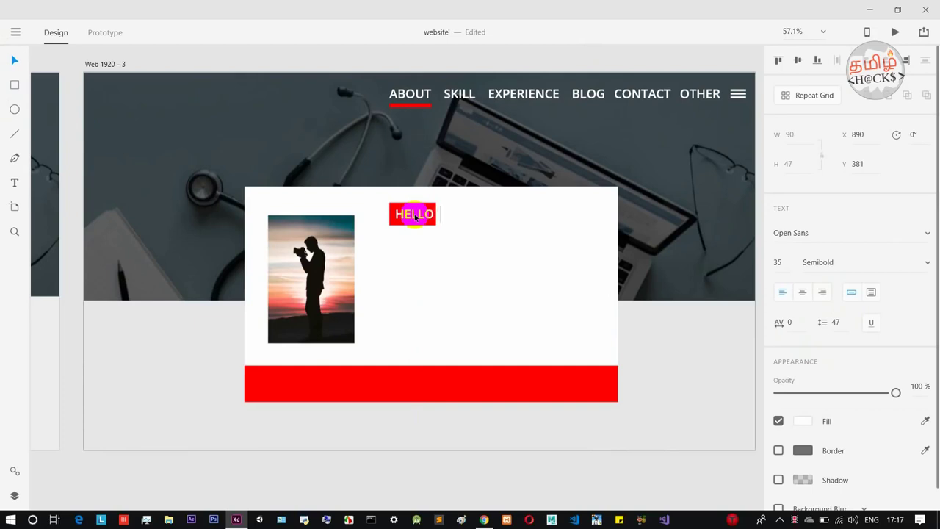
# Widen the small red rectangle so it fully covers the "HELLO !" text.
pyautogui.moveTo(418, 224); pyautogui.dragTo(435, 222)
pyautogui.click(434, 222)
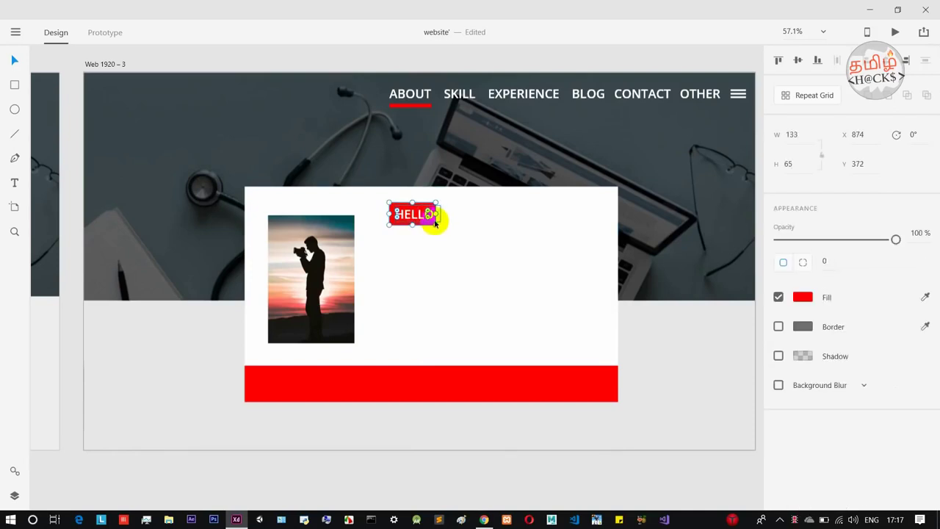
pyautogui.moveTo(436, 214); pyautogui.dragTo(444, 215)
pyautogui.click(470, 233)
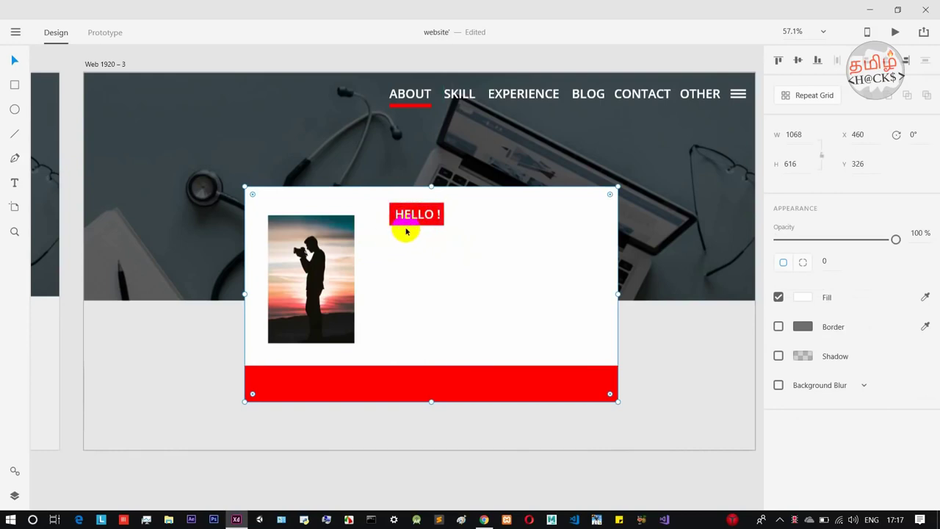
# Draw a closed triangular speech-bubble tail with the Pen tool at the lower edge of the "HELLO !" rectangle, pointing down toward the photo.
pyautogui.scroll(3, 403, 225)
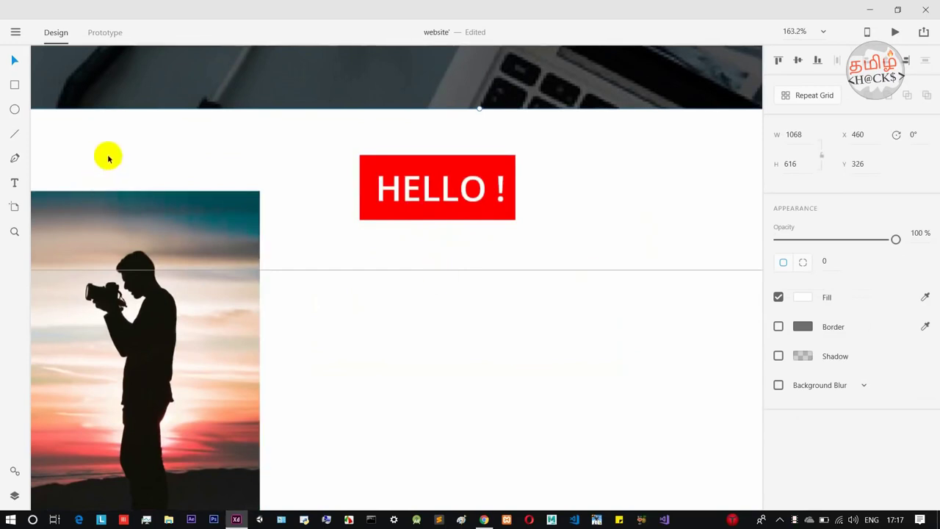
pyautogui.click(15, 158)
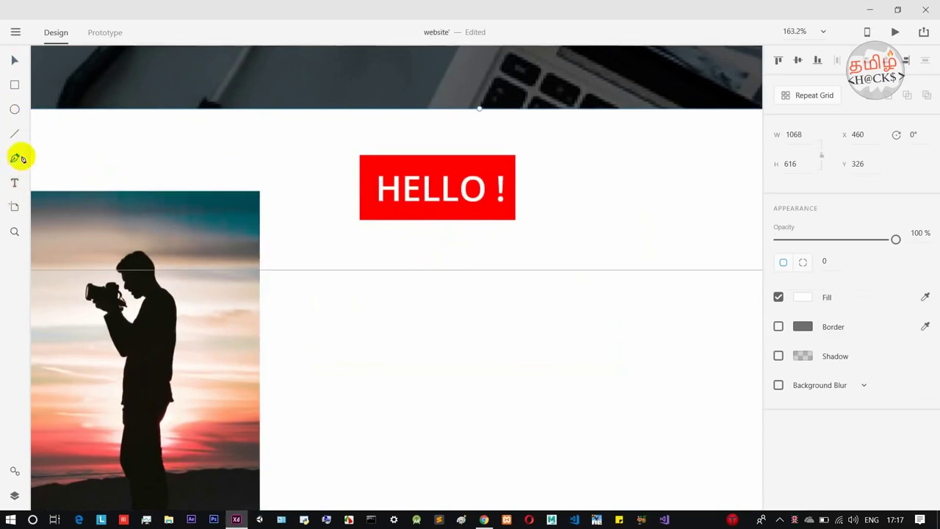
pyautogui.click(388, 214)
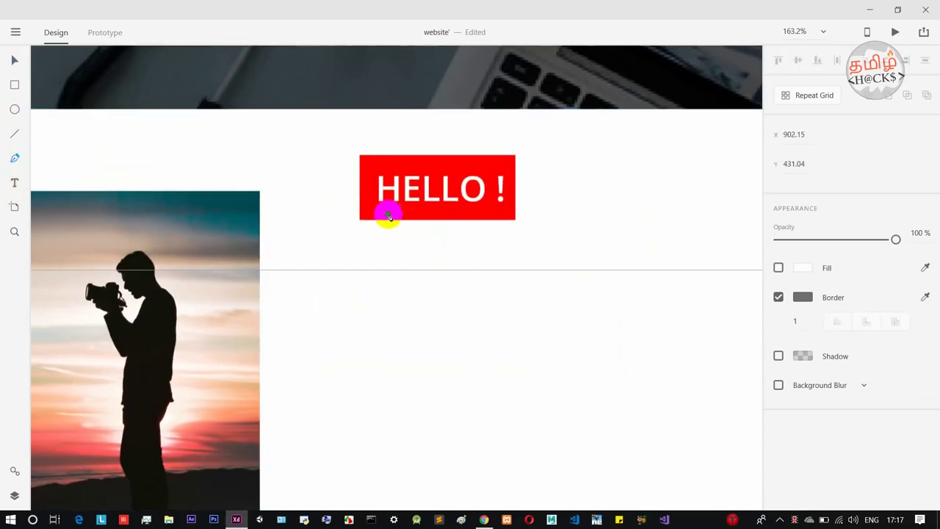
pyautogui.click(374, 238)
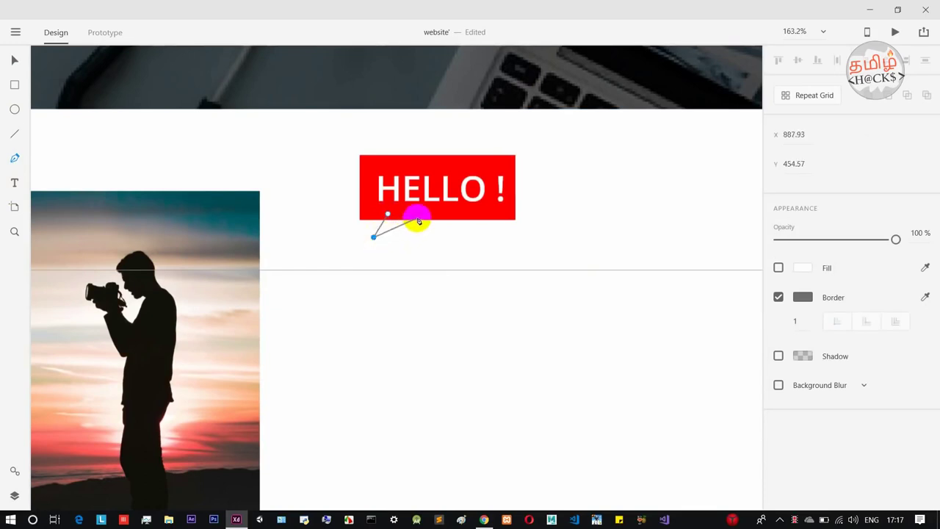
pyautogui.click(419, 215)
pyautogui.click(388, 214)
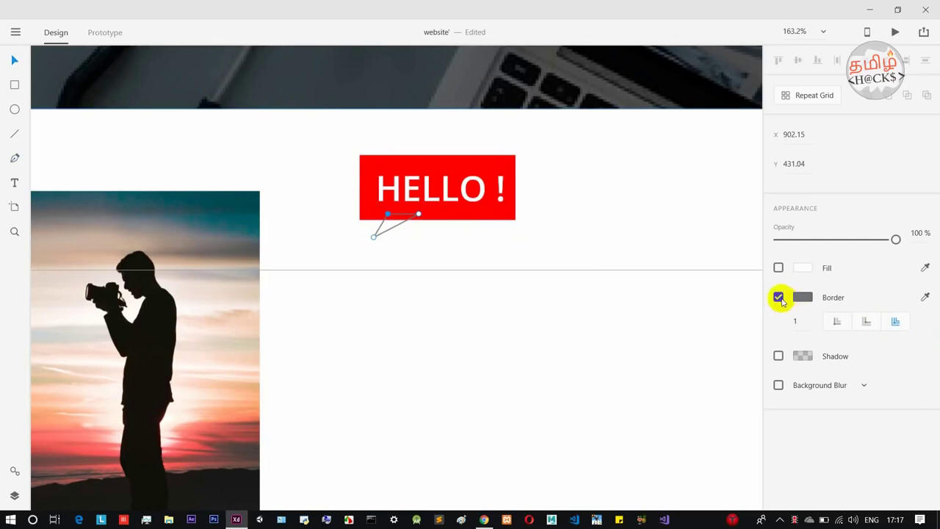
# Remove the border of the triangular tail and fill it with red #FF0000 to match the bubble.
pyautogui.click(778, 298)
pyautogui.click(778, 268)
pyautogui.click(802, 267)
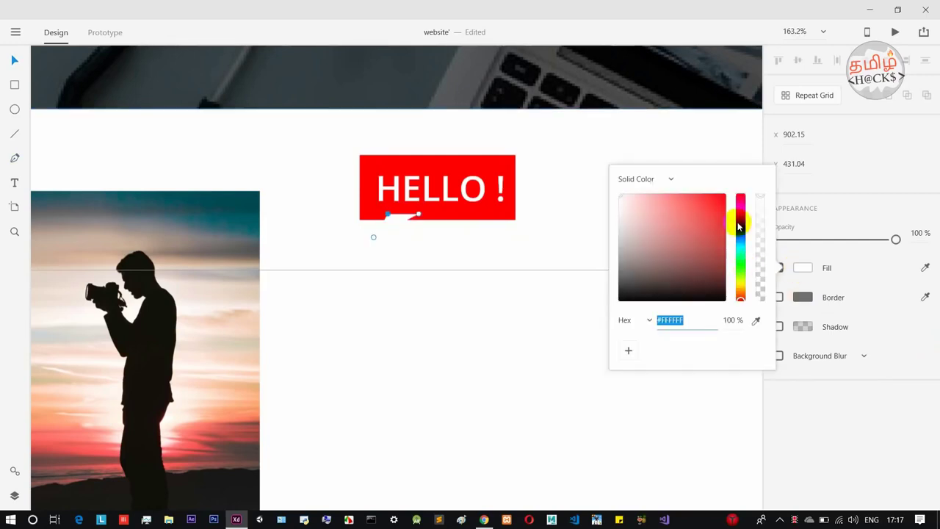
pyautogui.moveTo(676, 241); pyautogui.dragTo(732, 189)
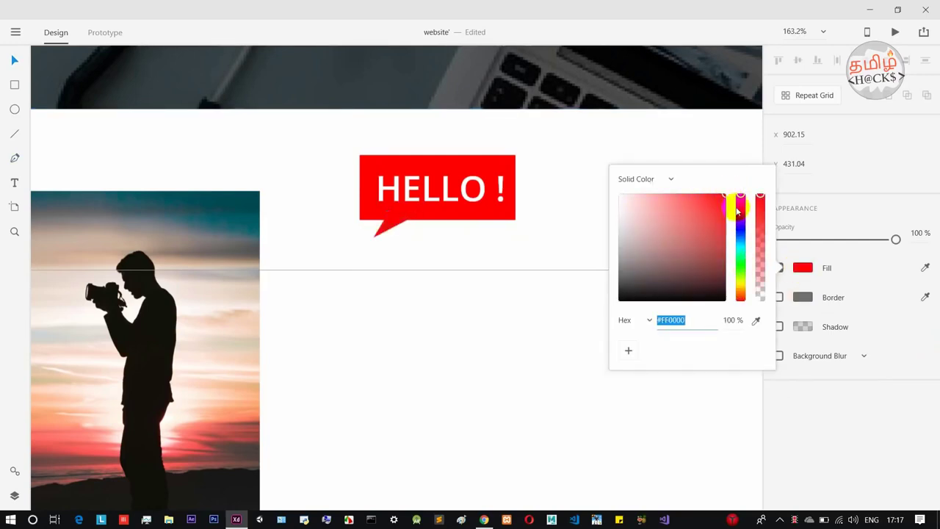
pyautogui.doubleClick(369, 208)
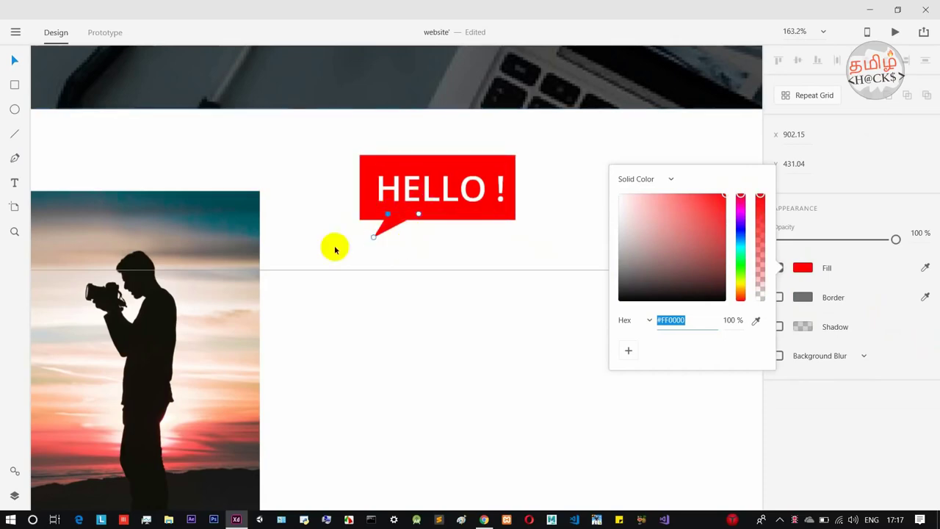
pyautogui.click(838, 183)
pyautogui.click(615, 208)
# Duplicate the "HELLO !" text below the speech bubble at about X 887, Y 468 and colour the copy black.
pyautogui.scroll(-3, 617, 211)
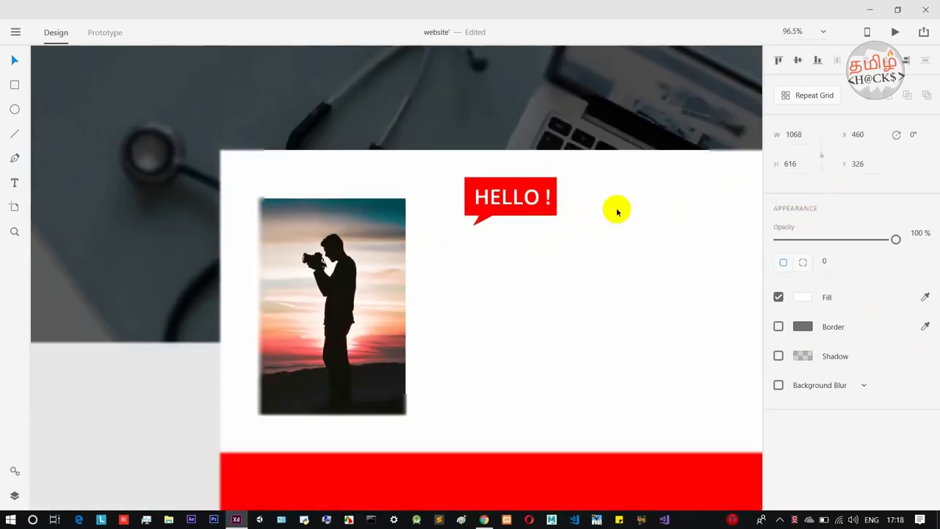
pyautogui.scroll(-4, 617, 233)
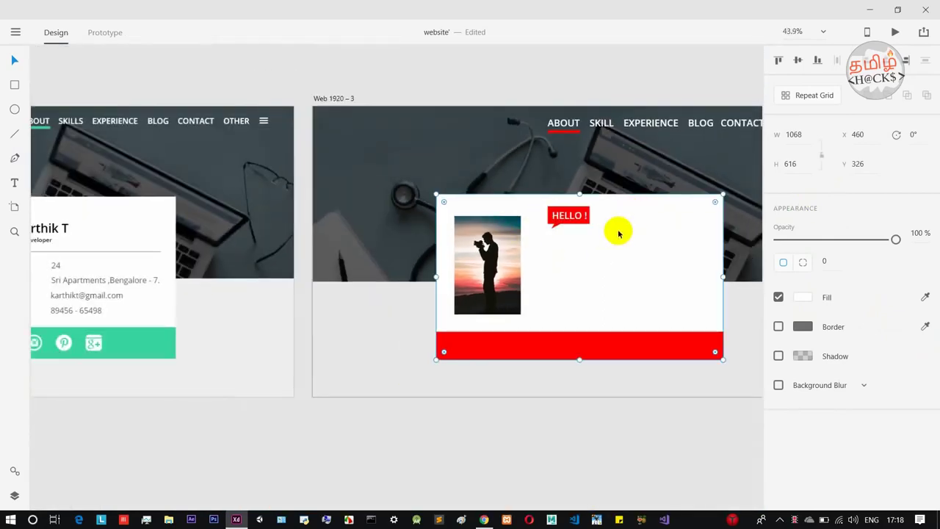
pyautogui.scroll(5, 617, 232)
pyautogui.click(473, 193)
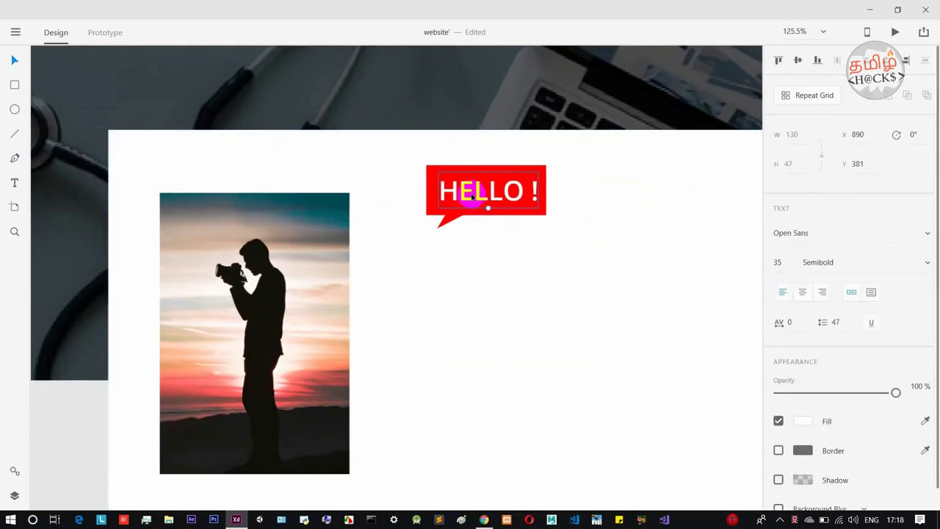
pyautogui.moveTo(472, 197); pyautogui.dragTo(470, 260)
pyautogui.click(803, 421)
pyautogui.moveTo(690, 391); pyautogui.dragTo(598, 417)
# Replace the black copied text with "I'm" followed by the person's name.
pyautogui.doubleClick(499, 272)
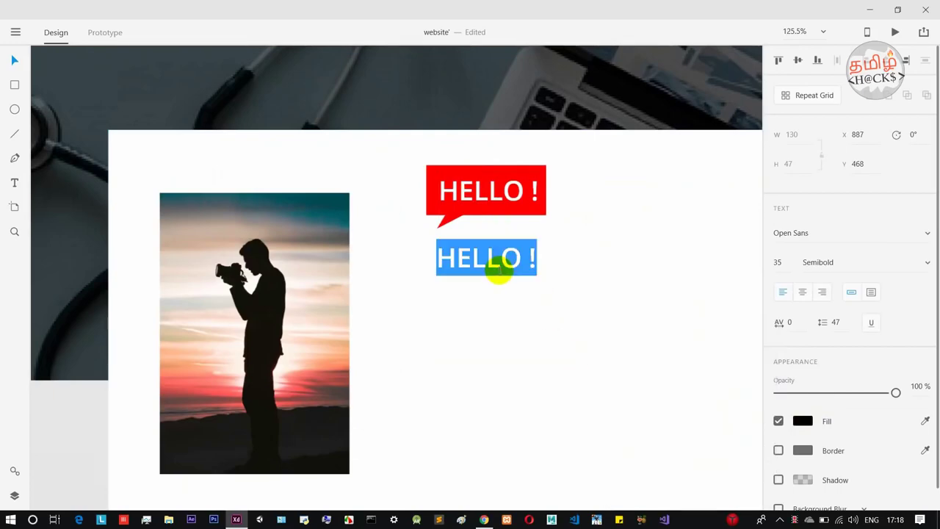
pyautogui.write('i')
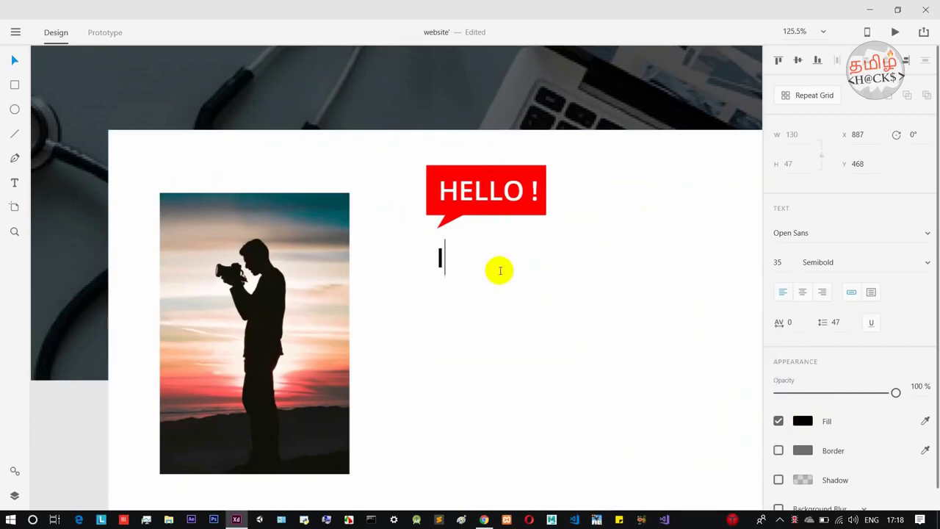
pyautogui.write("'M")
pyautogui.press('BackSpace')
pyautogui.press('capslock')
pyautogui.write('m Karthik T')
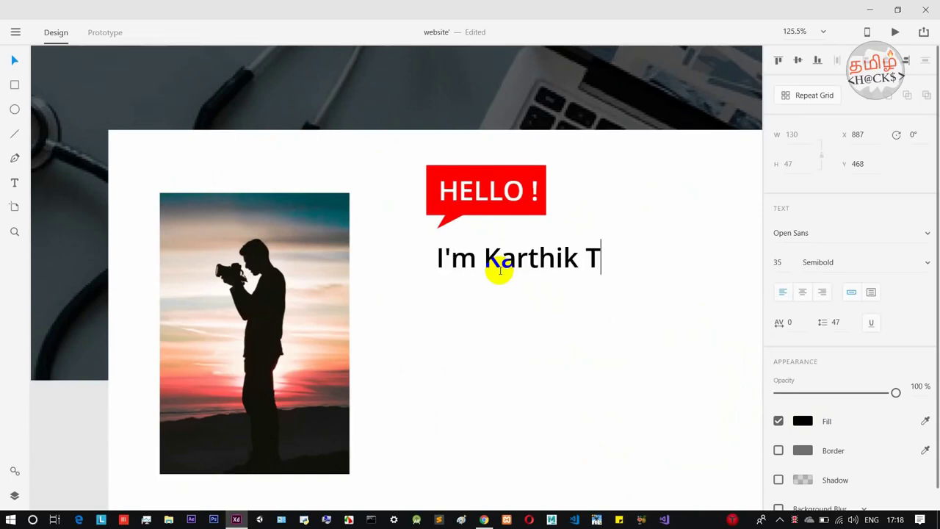
pyautogui.press('Escape')
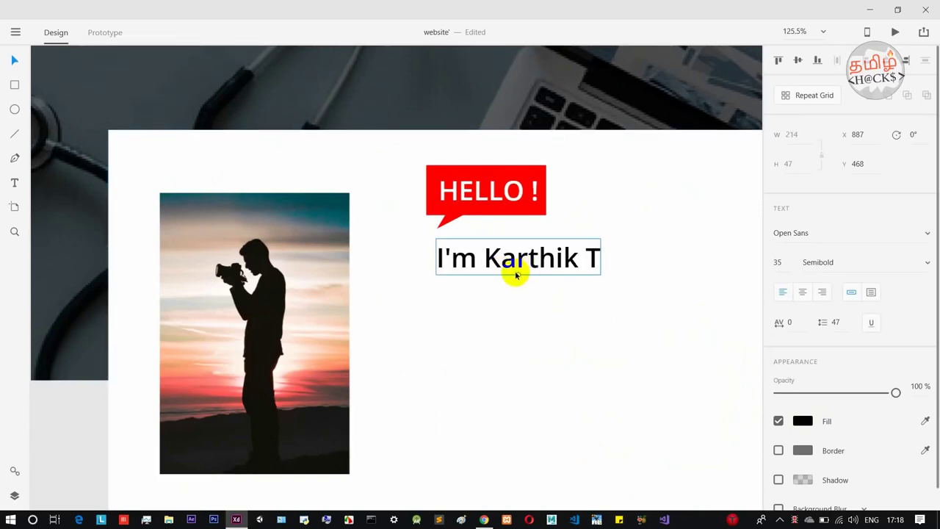
# Enlarge the name line to font size 52 and align it under the speech bubble at X 874, Y 455.
pyautogui.hotkey('ctrl', 'shift', '.')
pyautogui.hotkey('ctrl', 'shift', '.')
pyautogui.hotkey('ctrl', 'shift', '.')
pyautogui.hotkey('ctrl', 'shift', '.')
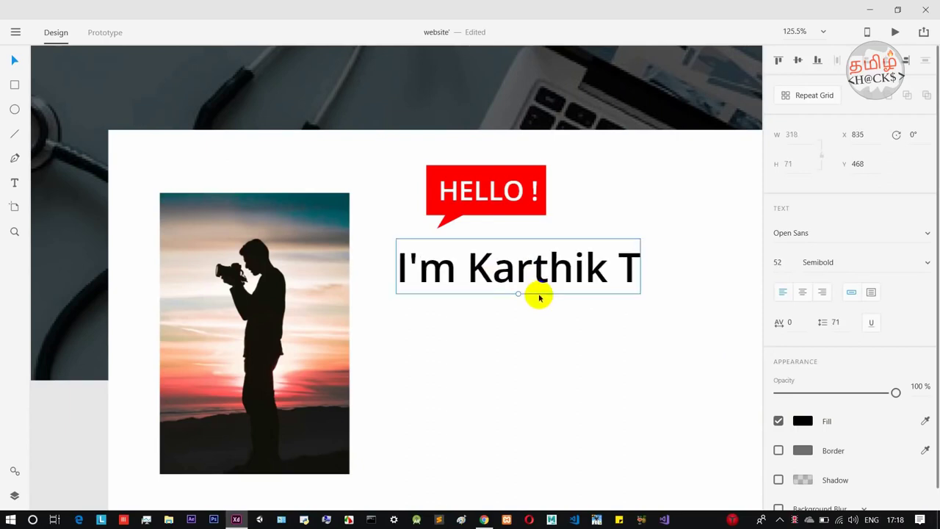
pyautogui.moveTo(536, 272); pyautogui.dragTo(564, 261)
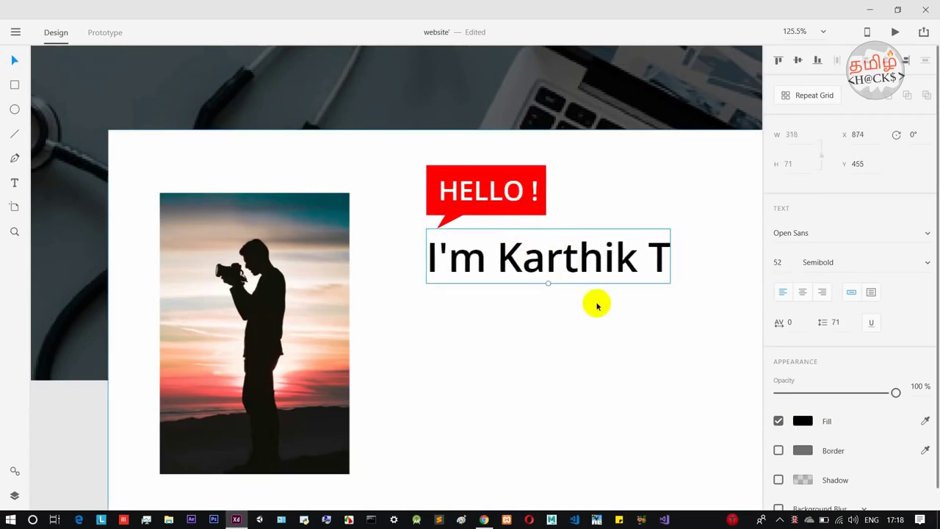
# Duplicate the name line directly below itself at Y 512 and change the copy's text to "Full Stack Developer".
pyautogui.scroll(-5, 596, 304)
pyautogui.scroll(-1, 628, 316)
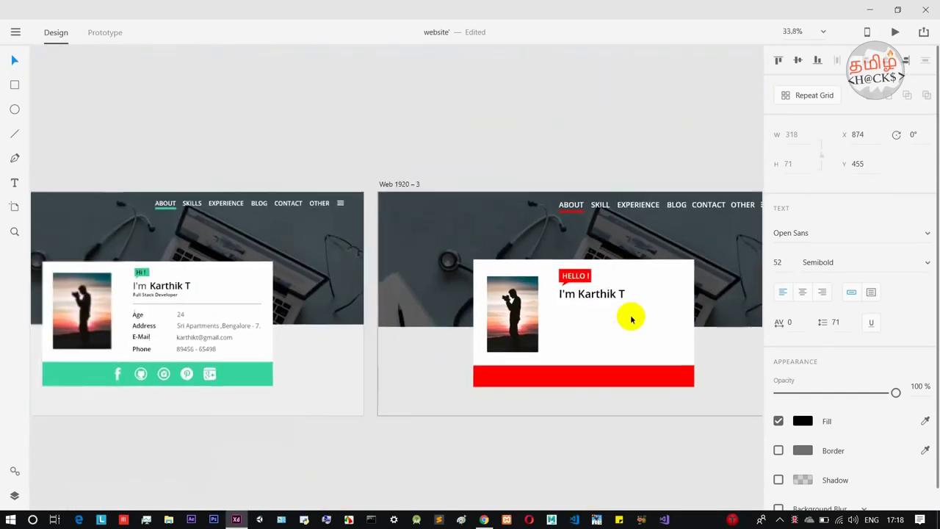
pyautogui.scroll(1, 592, 128)
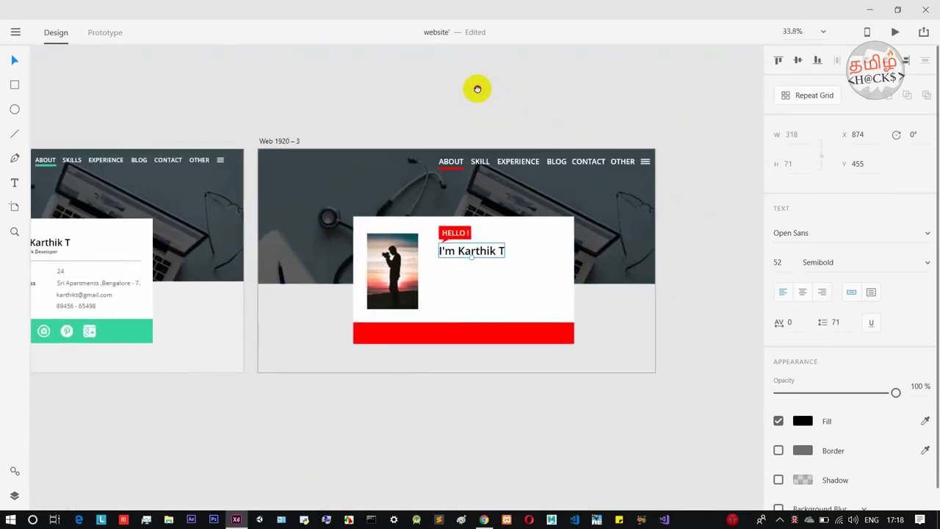
pyautogui.scroll(4, 483, 251)
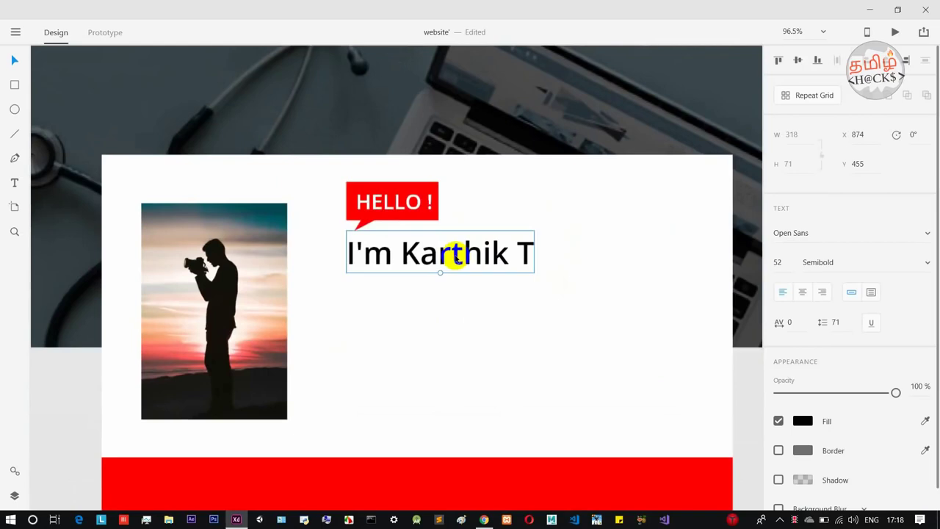
pyautogui.moveTo(458, 245); pyautogui.dragTo(456, 283)
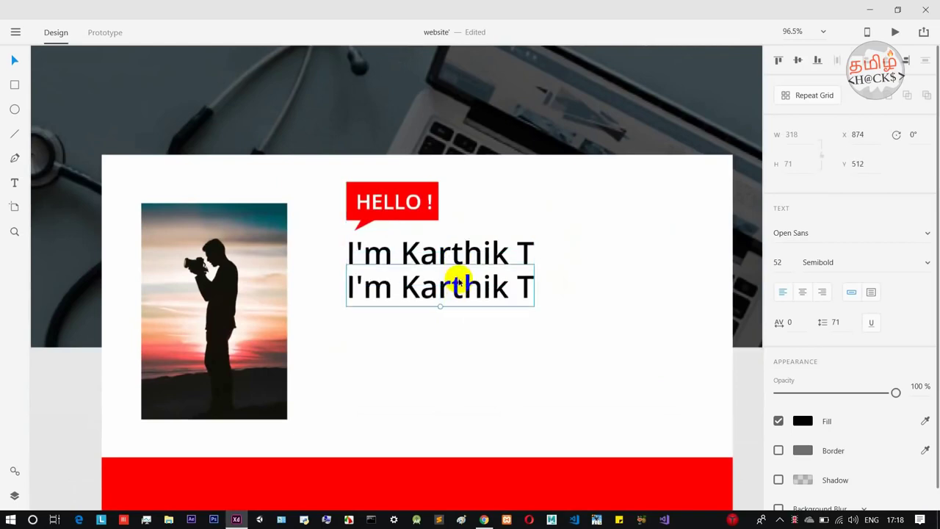
pyautogui.doubleClick(457, 282)
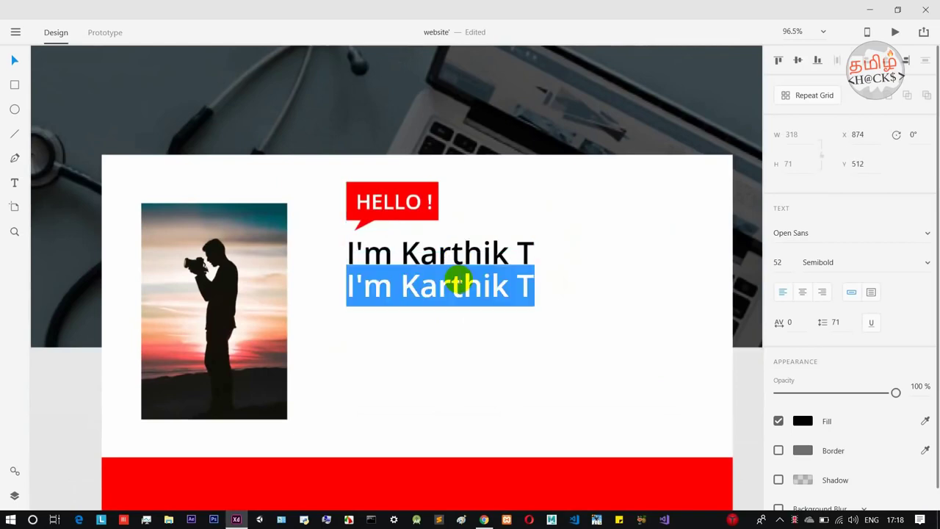
pyautogui.write('Full')
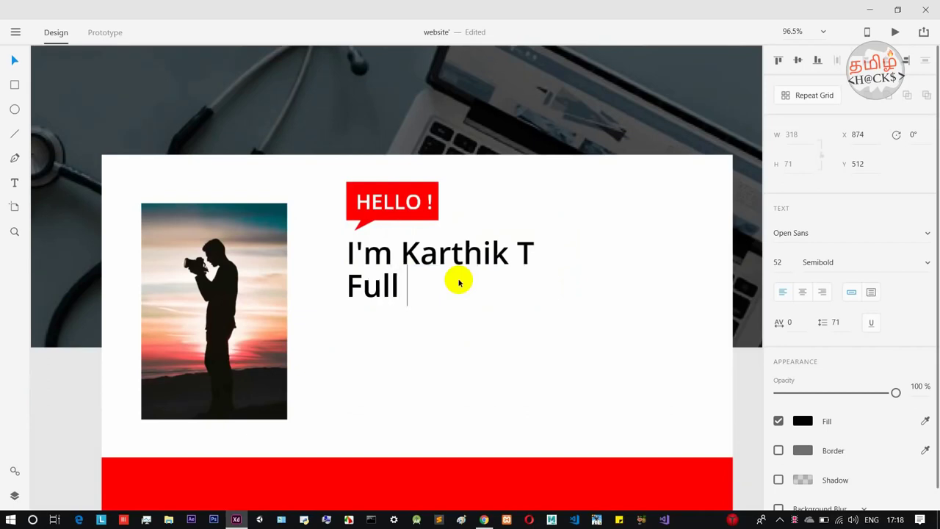
pyautogui.write(' Stack D')
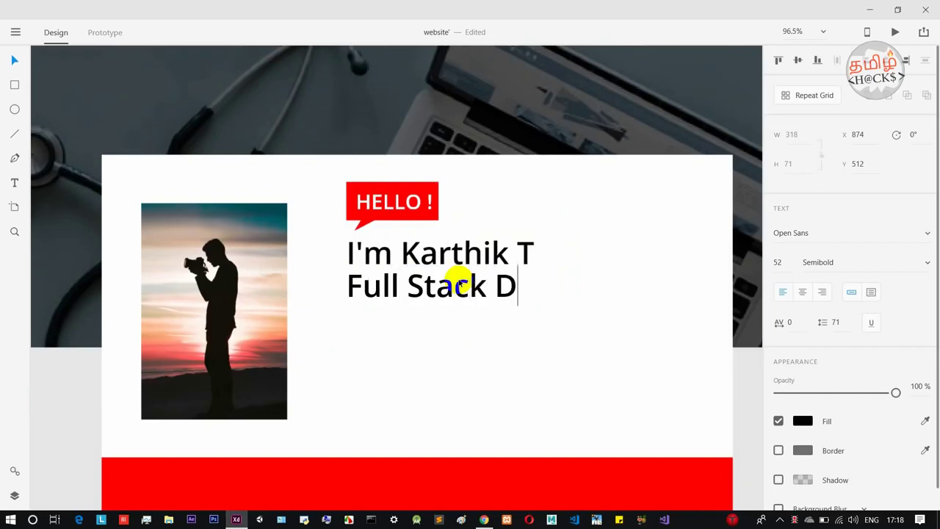
pyautogui.write('eveloper')
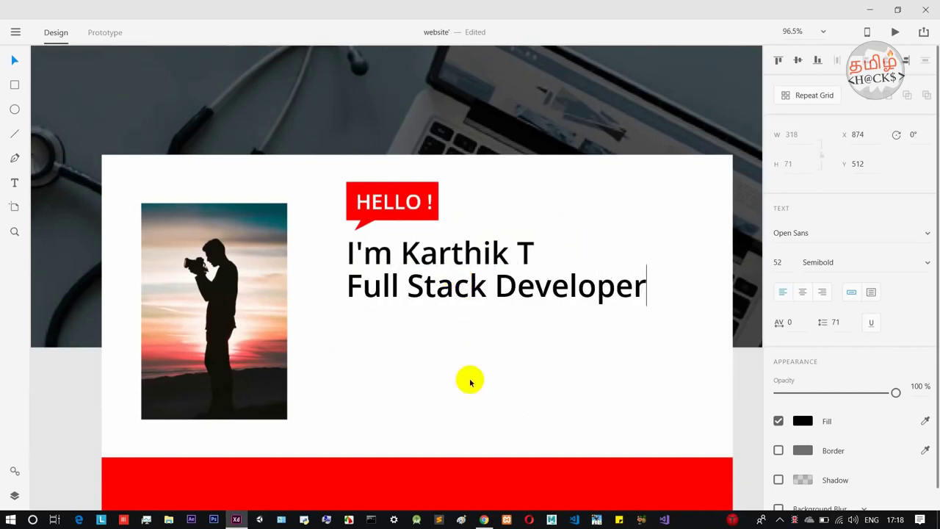
pyautogui.press('Escape')
# Reduce the "Full Stack Developer" line to font size 25 and place it under the name at X 878, Y 526.
pyautogui.moveTo(497, 306); pyautogui.dragTo(464, 283)
pyautogui.click(544, 298)
# Draw a horizontal divider line about 648 wide below the job title at about Y 582.5, with a border thickness of 3.
pyautogui.scroll(-1, 544, 294)
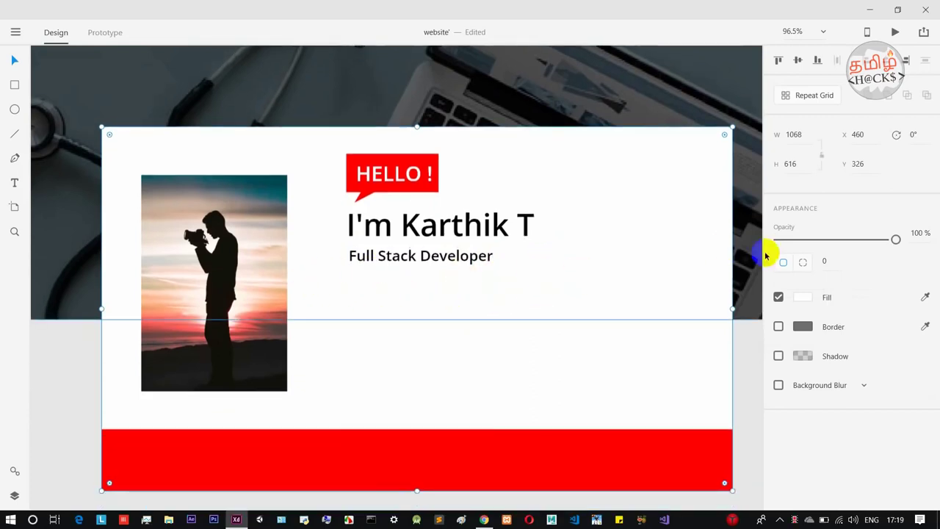
pyautogui.click(15, 134)
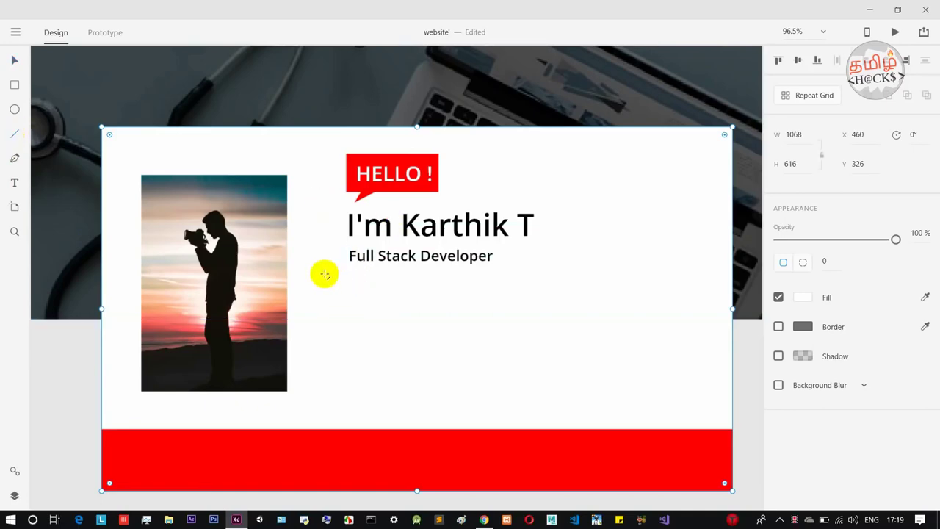
pyautogui.moveTo(323, 278); pyautogui.dragTo(705, 272)
pyautogui.click(801, 289)
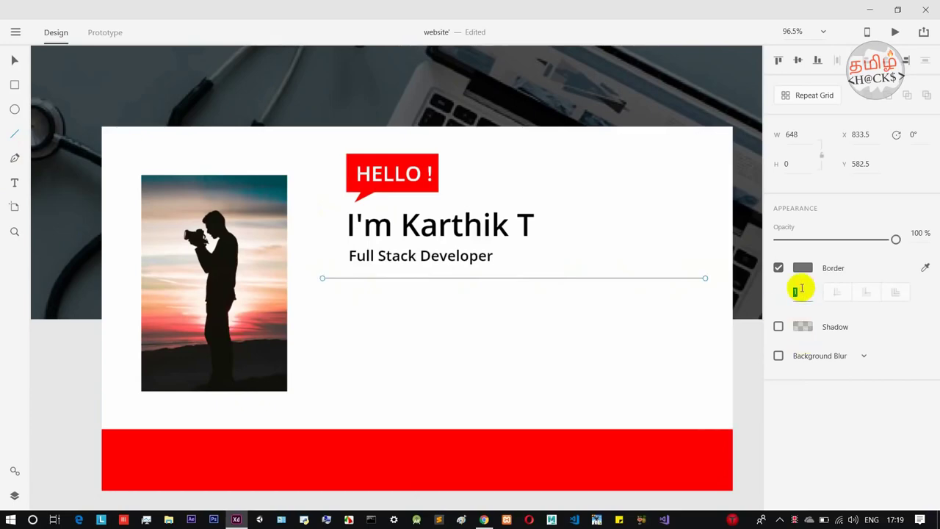
pyautogui.write('3')
pyautogui.press('Return')
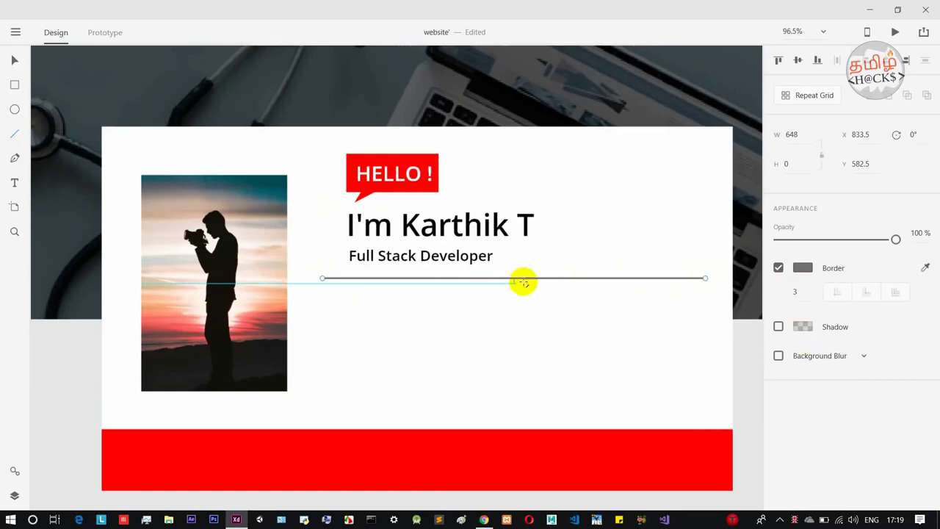
# Duplicate the job title below the divider at about X 838, Y 600 and change the copy's text to "Age".
pyautogui.scroll(-2, 595, 263)
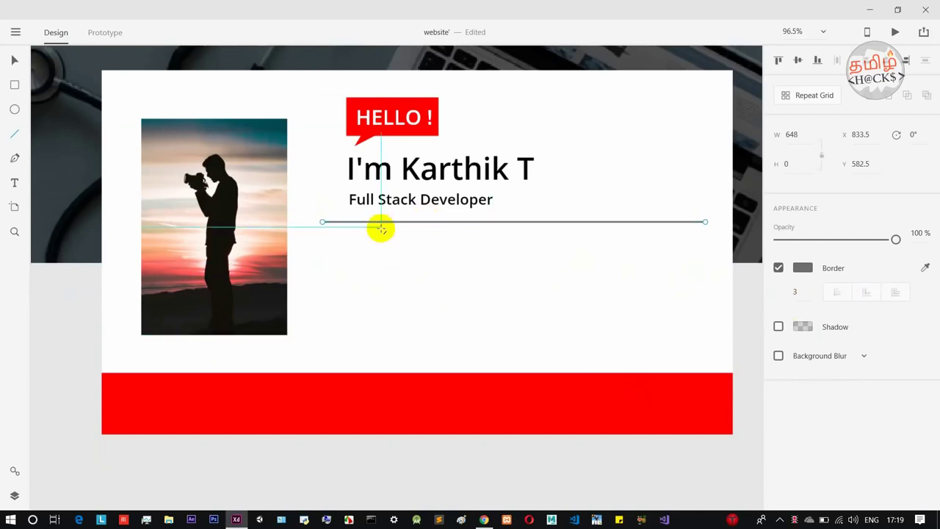
pyautogui.click(15, 62)
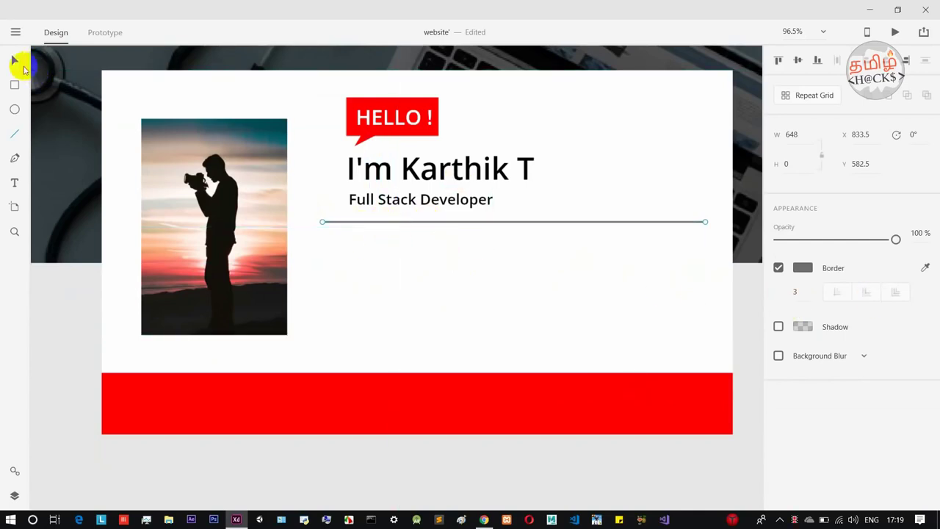
pyautogui.click(416, 198)
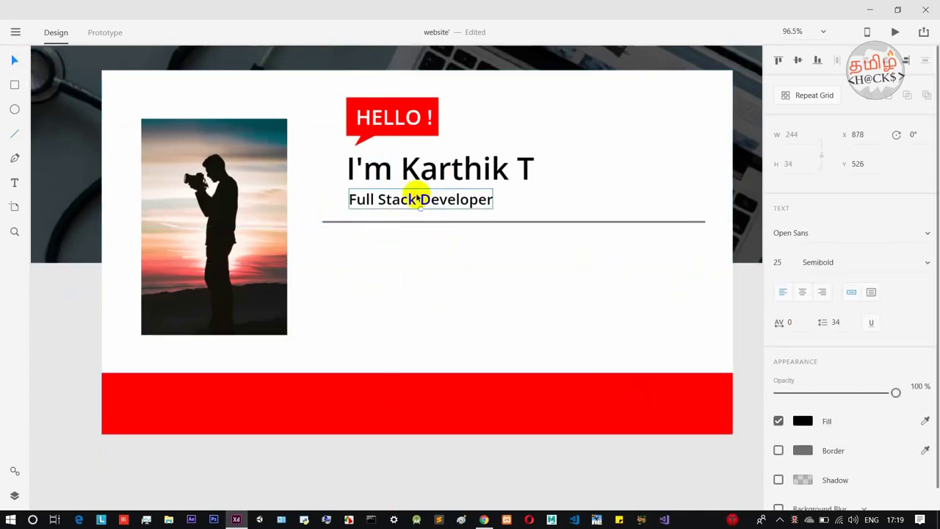
pyautogui.moveTo(412, 195); pyautogui.dragTo(388, 237)
pyautogui.doubleClick(388, 236)
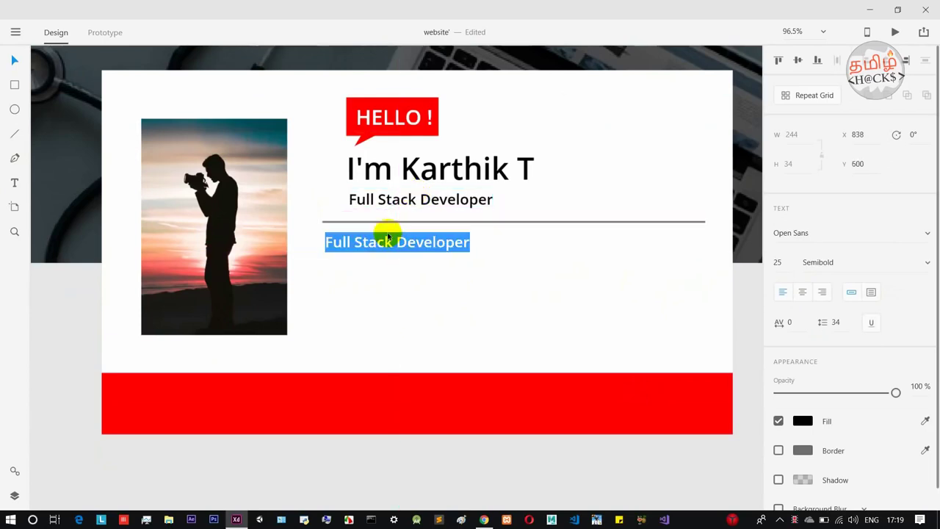
pyautogui.write('Age')
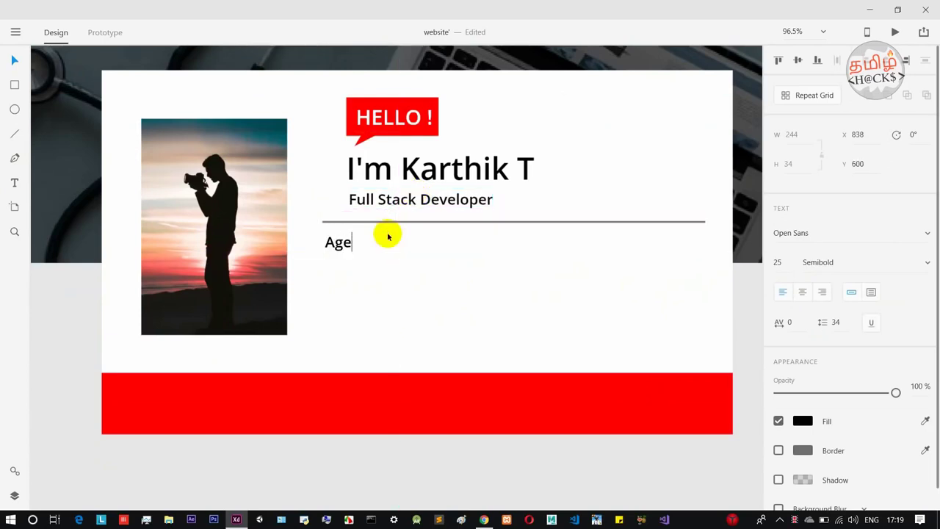
pyautogui.press('Escape')
# Enlarge the "Age" label to font size 30 and align it under the job title at X 878, Y 601.
pyautogui.hotkey('ctrl', 'shift', '.')
pyautogui.moveTo(340, 251); pyautogui.dragTo(365, 251)
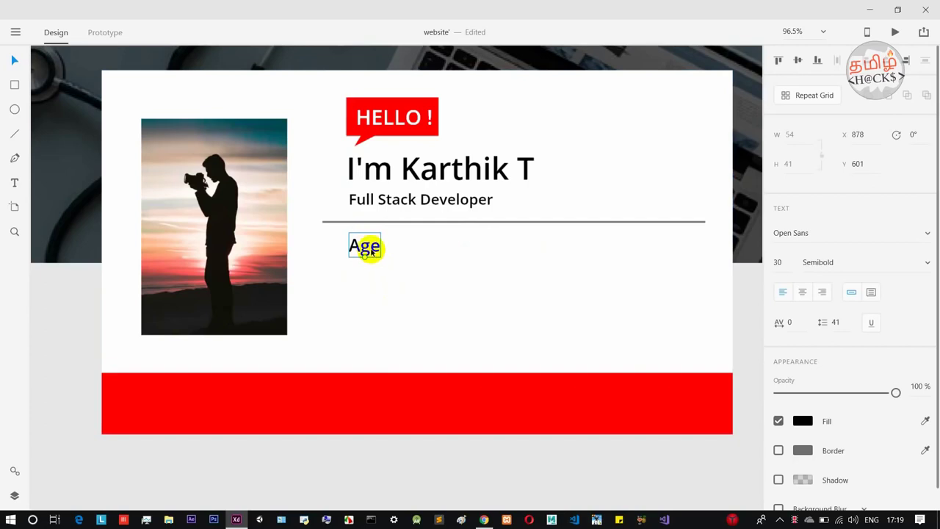
# Duplicate the "Age" label three times in a column below it, at about Y 652, 712 and 774.
pyautogui.moveTo(371, 251); pyautogui.dragTo(373, 302)
pyautogui.moveTo(373, 302); pyautogui.dragTo(362, 317)
pyautogui.click(378, 273)
pyautogui.click(454, 252)
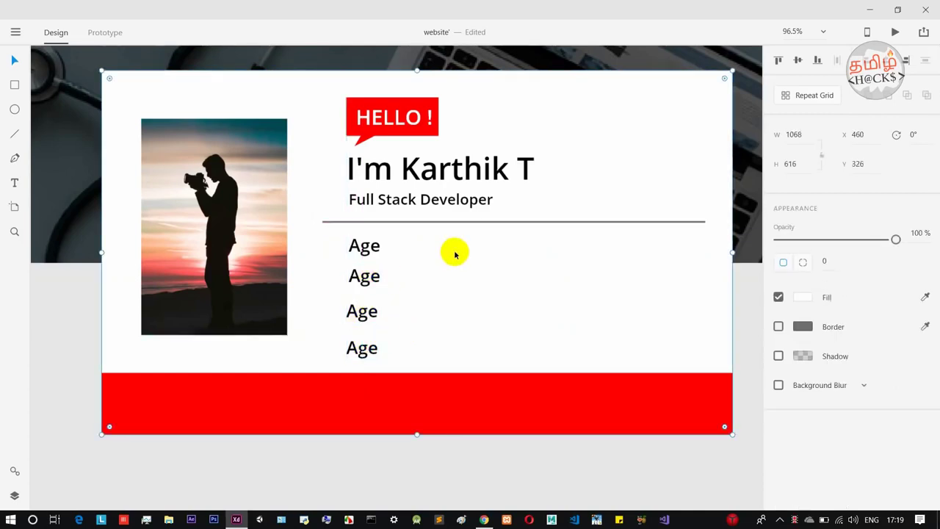
# Change the three copied "Age" labels, in order downward, to "Address", "E-Mail" and "Phone".
pyautogui.doubleClick(357, 277)
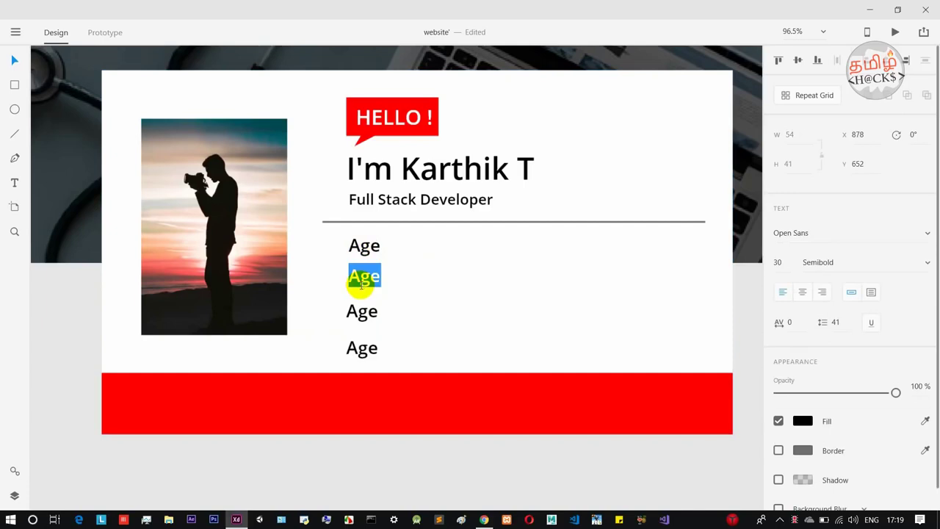
pyautogui.write('A')
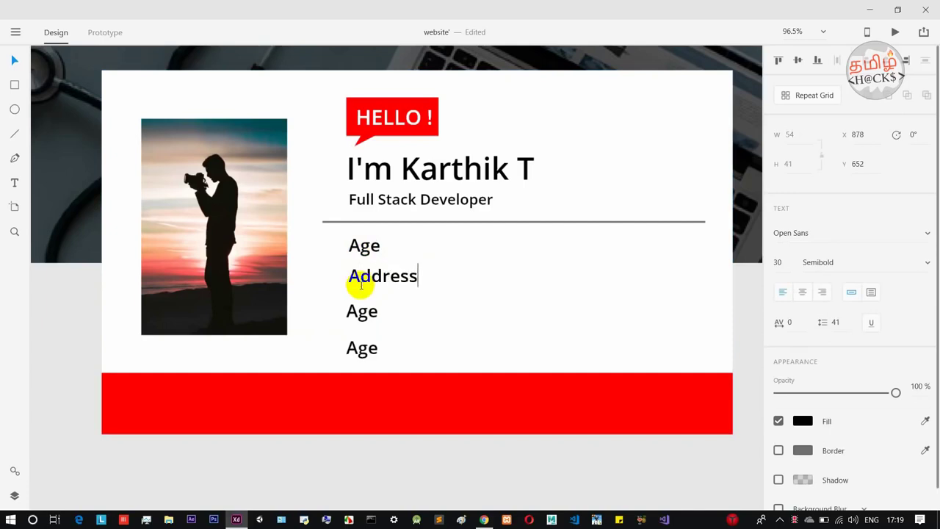
pyautogui.press('Escape')
pyautogui.click(361, 314)
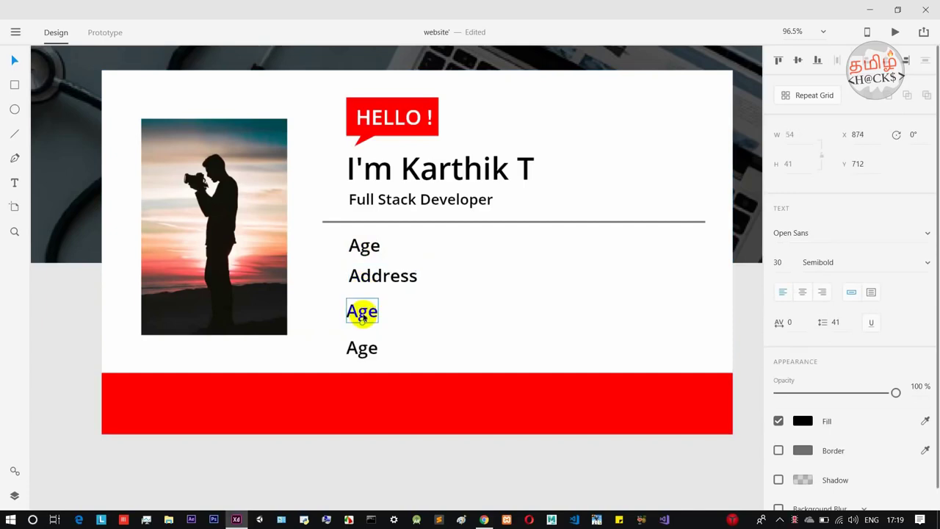
pyautogui.doubleClick(361, 314)
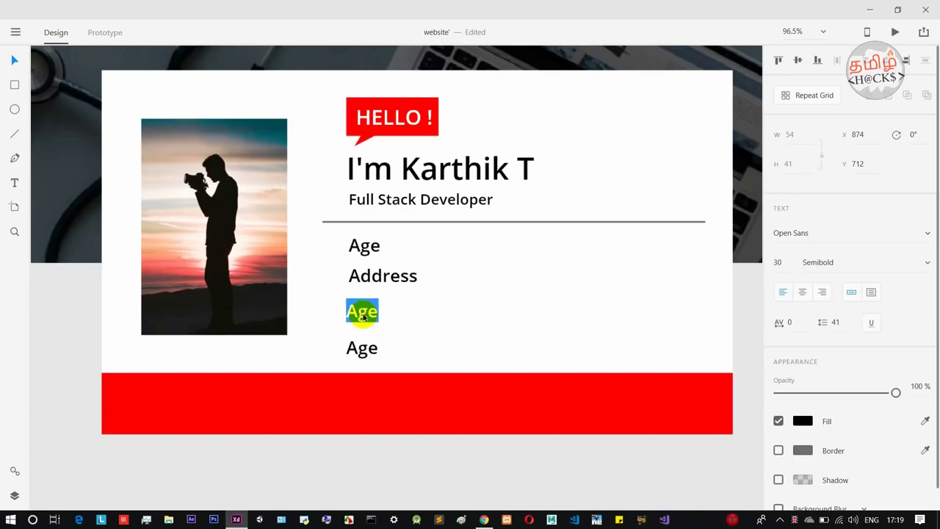
pyautogui.write('E-Mail')
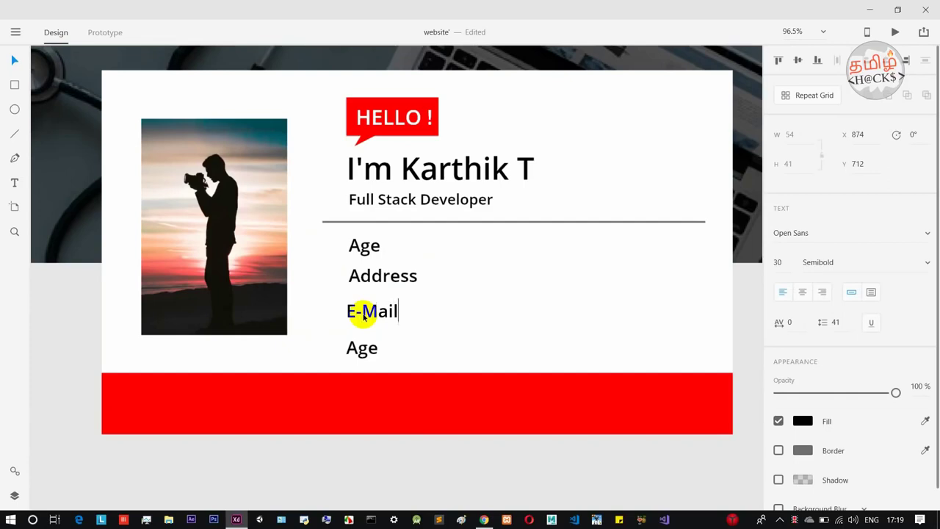
pyautogui.press('Escape')
pyautogui.click(364, 349)
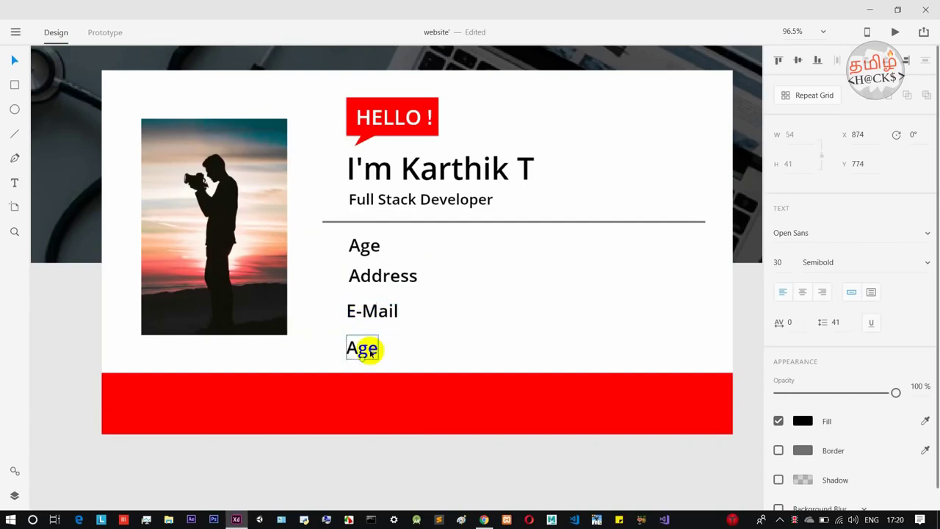
pyautogui.doubleClick(371, 353)
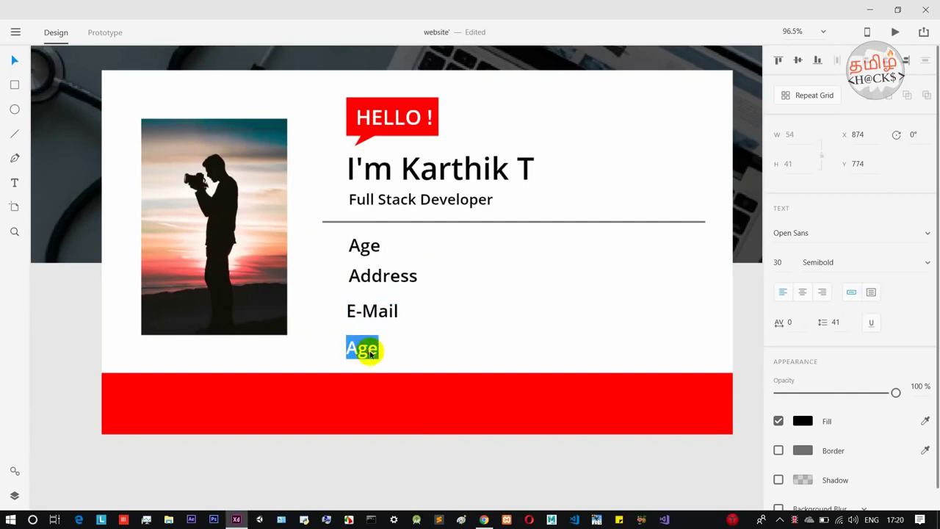
pyautogui.write('Phone')
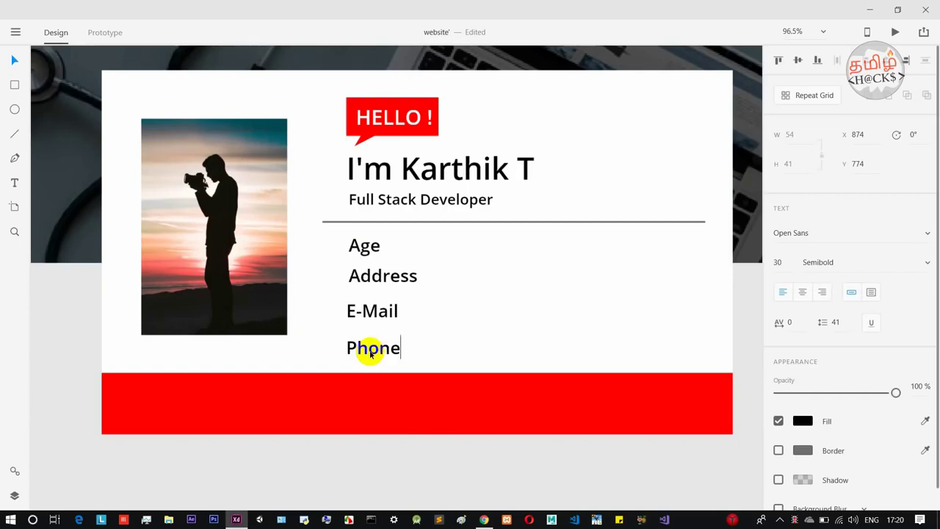
pyautogui.press('Escape')
# Lower the top edge of the card's red bar to Y 866, making the bar 76 high.
pyautogui.click(449, 394)
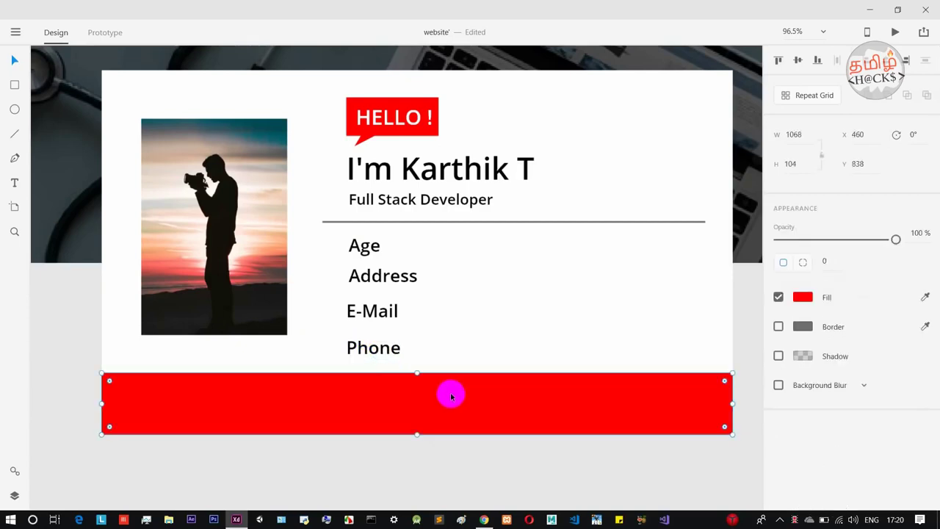
pyautogui.moveTo(417, 384); pyautogui.dragTo(416, 389)
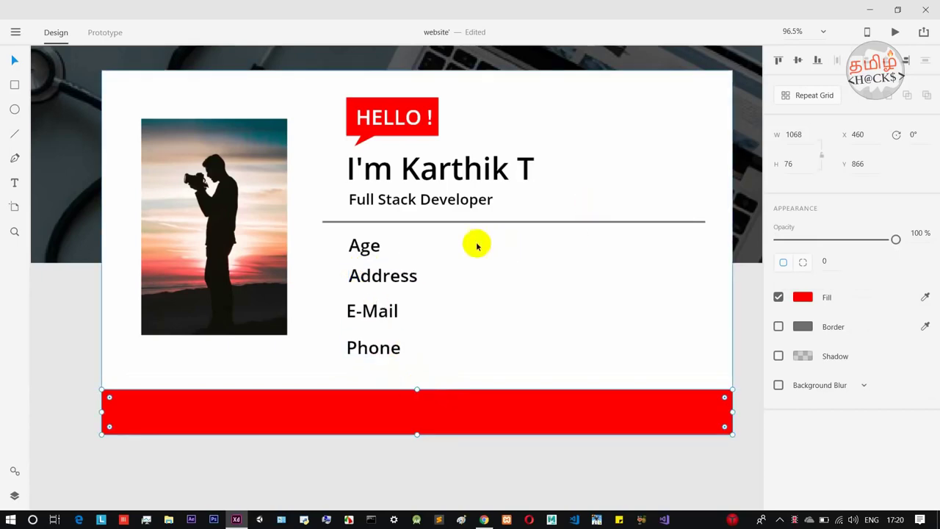
# Duplicate the "Age" label beside itself at X 1082, Y 601 and make the copy a Regular-weight value reading "24".
pyautogui.click(365, 244)
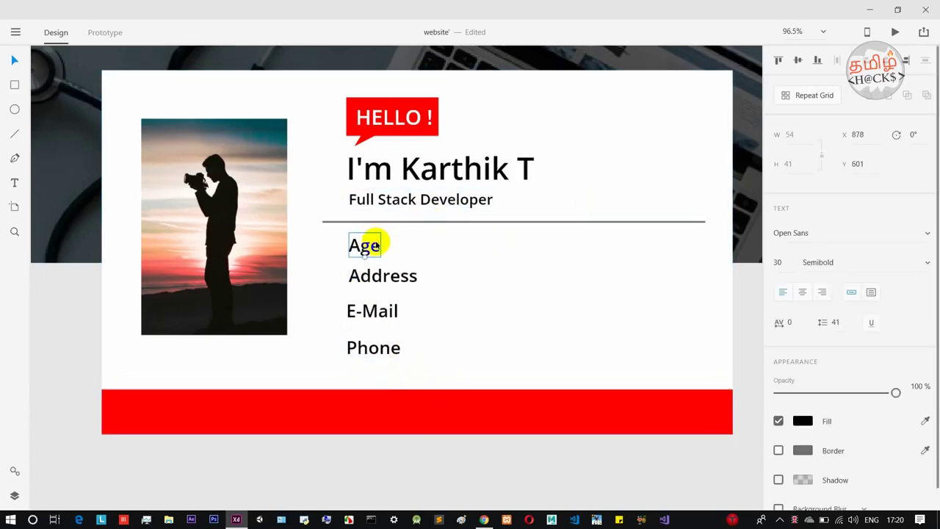
pyautogui.moveTo(371, 244); pyautogui.dragTo(487, 250)
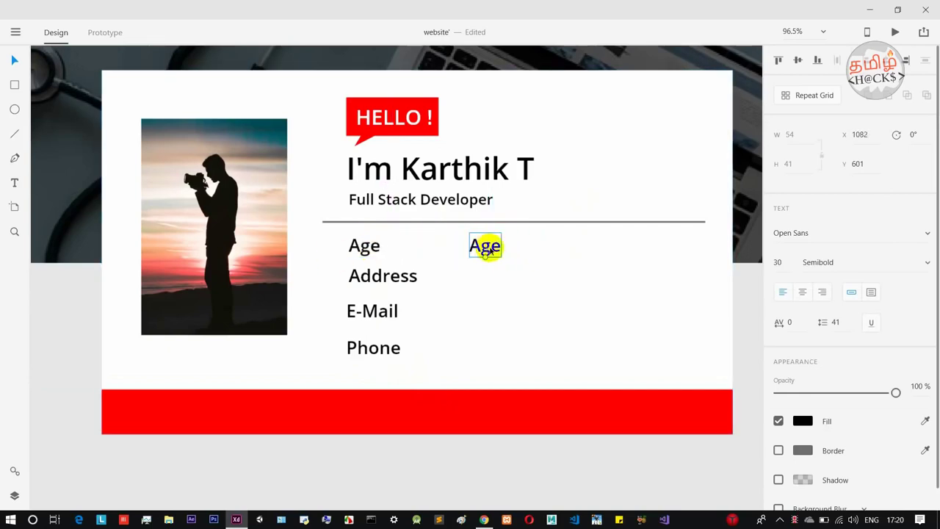
pyautogui.click(924, 262)
pyautogui.click(849, 282)
pyautogui.doubleClick(499, 245)
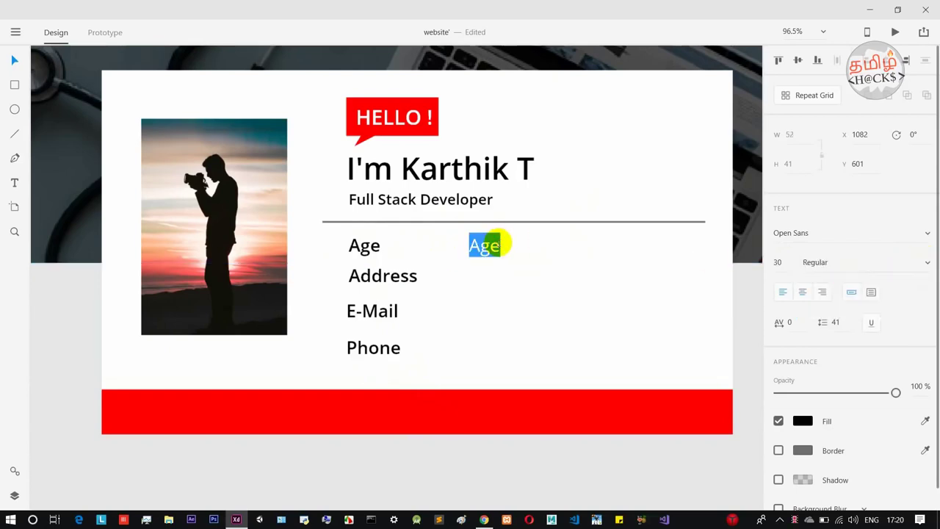
pyautogui.write('24')
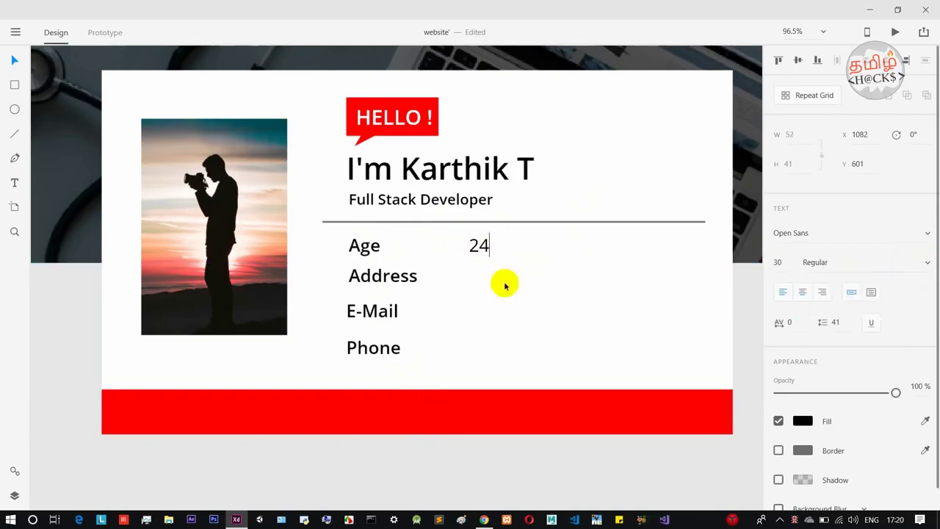
# Change the fill colour of the "24" age value from black to a medium dark grey.
pyautogui.scroll(-1, 839, 346)
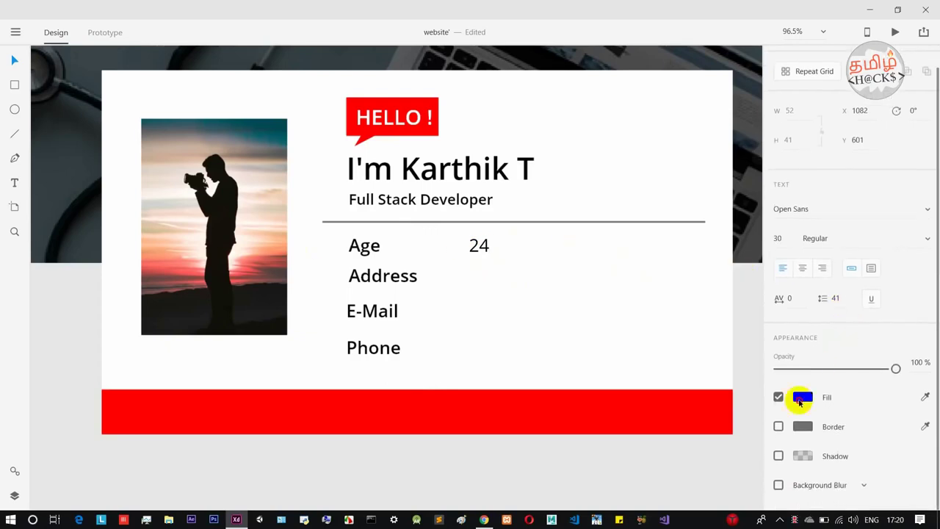
pyautogui.click(802, 396)
pyautogui.moveTo(622, 417); pyautogui.dragTo(627, 369)
pyautogui.doubleClick(479, 246)
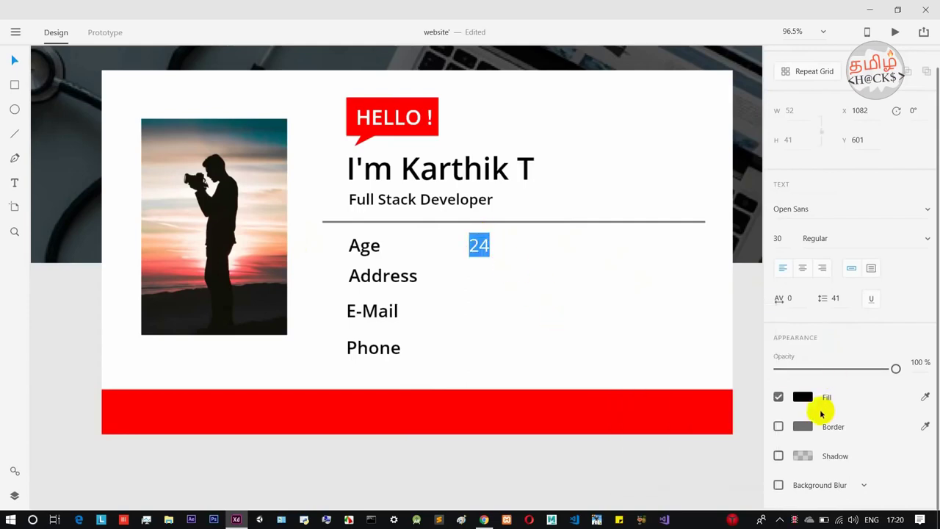
pyautogui.click(802, 397)
pyautogui.moveTo(624, 415); pyautogui.dragTo(631, 363)
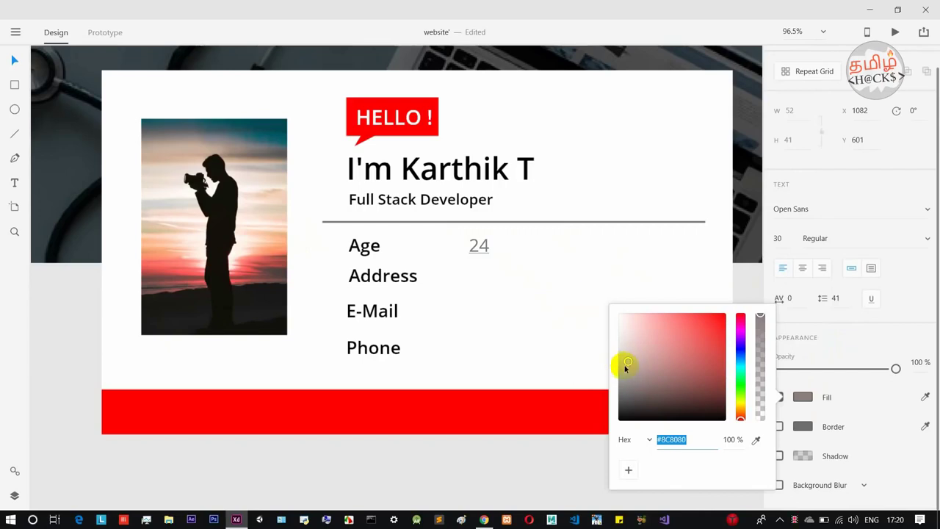
pyautogui.click(563, 315)
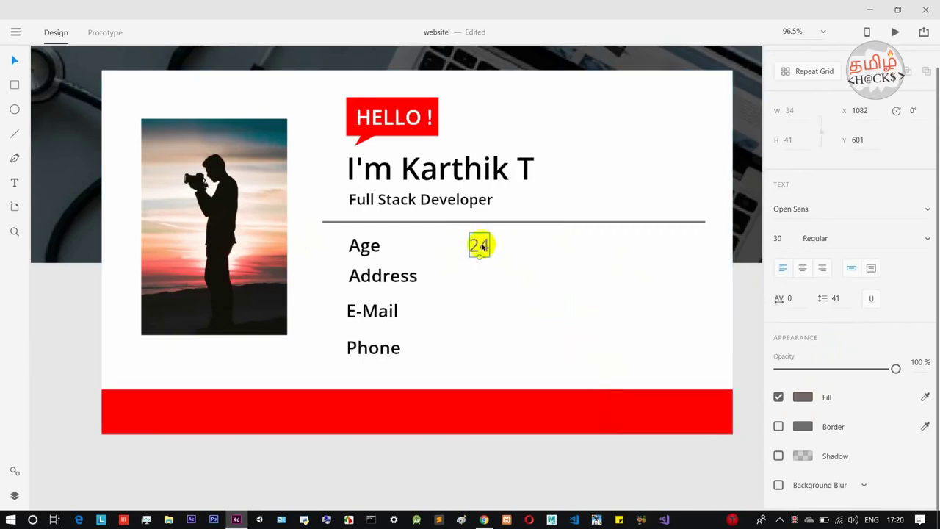
# Duplicate the grey "24" three times below it at X 1082, Y 652, 716 and 772, beside the Address, E-Mail and Phone labels.
pyautogui.moveTo(481, 246); pyautogui.dragTo(478, 342)
pyautogui.moveTo(475, 282); pyautogui.dragTo(476, 275)
pyautogui.moveTo(478, 310); pyautogui.dragTo(479, 314)
pyautogui.click(541, 308)
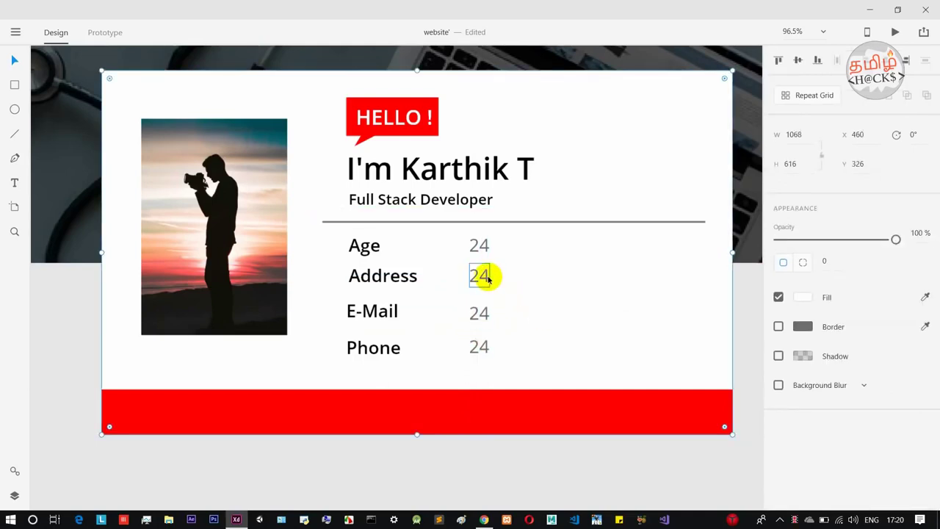
# Replace the three copied "24" values with the person's postal address, e-mail address and phone number.
pyautogui.doubleClick(488, 278)
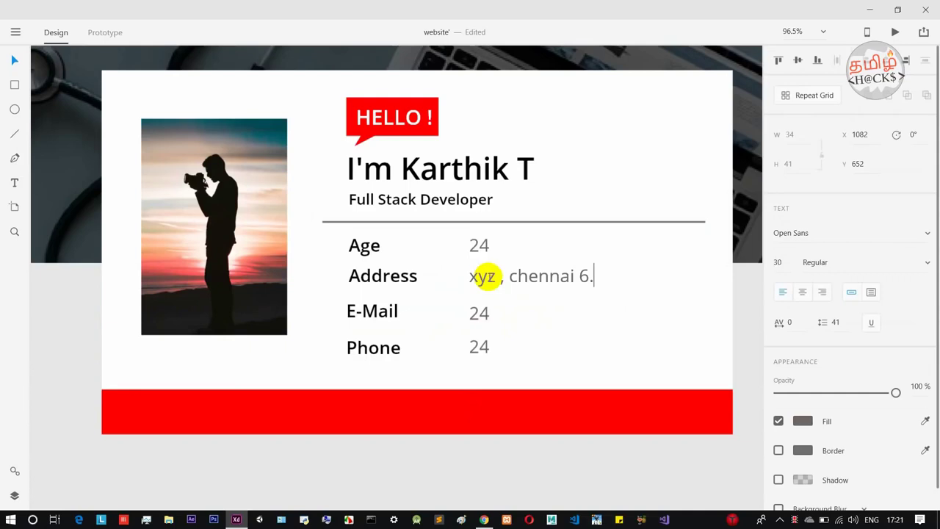
pyautogui.click(478, 314)
pyautogui.click(476, 319)
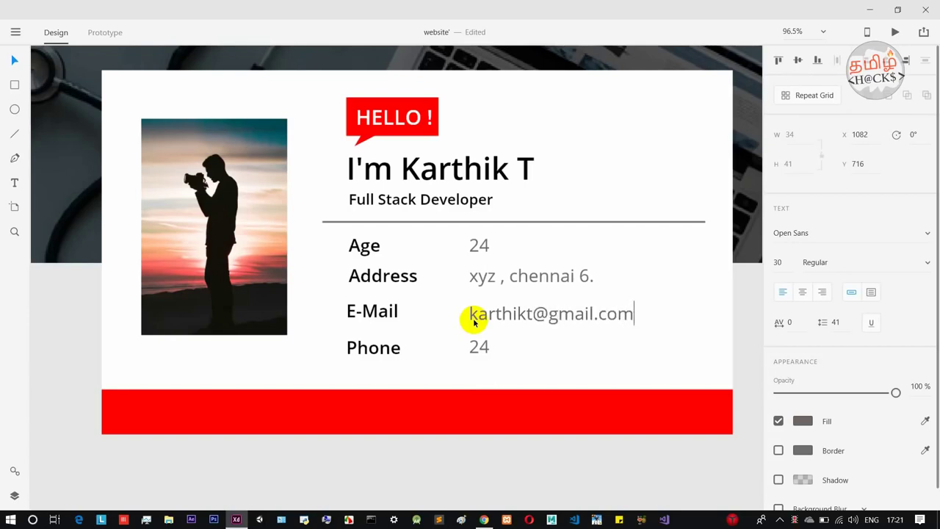
pyautogui.click(473, 347)
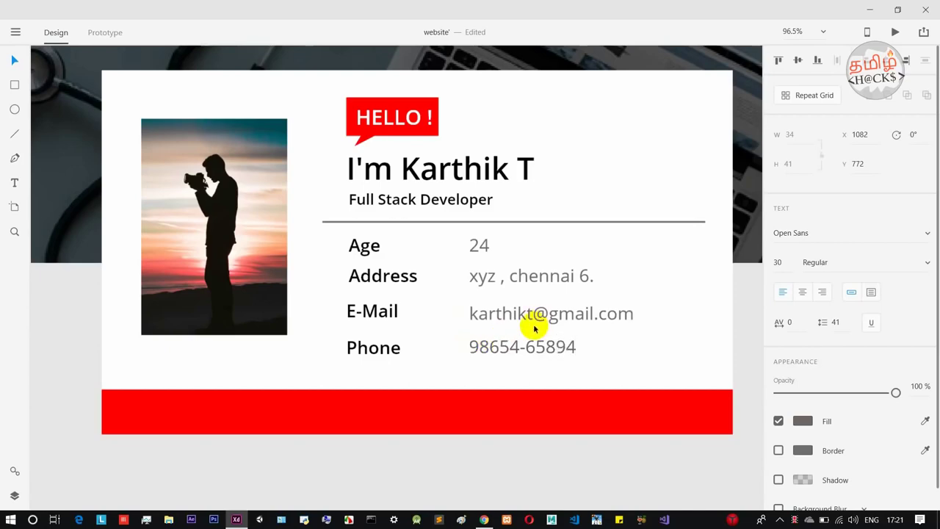
pyautogui.press('Escape')
# Review the whole artboard, checking the dark header overlay, the grey lower rectangle and the card's empty red bar.
pyautogui.scroll(-3, 622, 463)
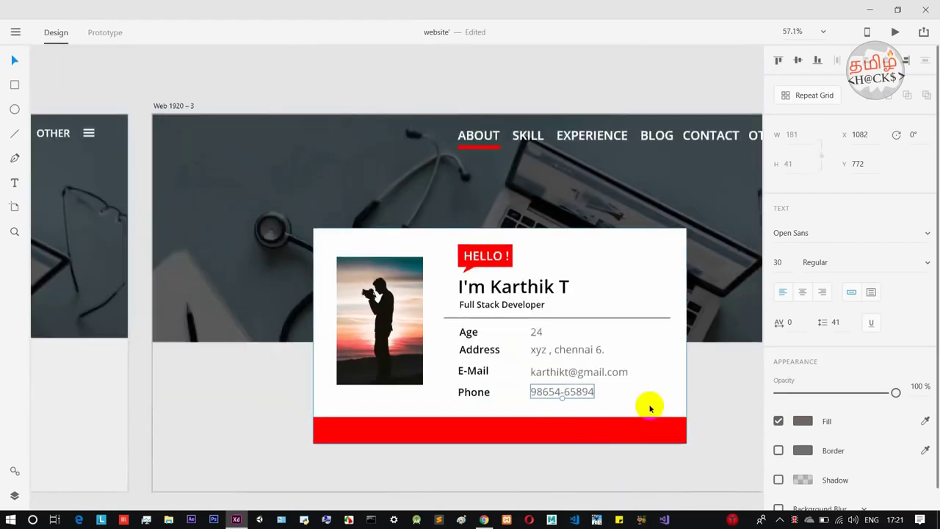
pyautogui.scroll(-2, 650, 408)
pyautogui.moveTo(703, 378); pyautogui.dragTo(617, 349)
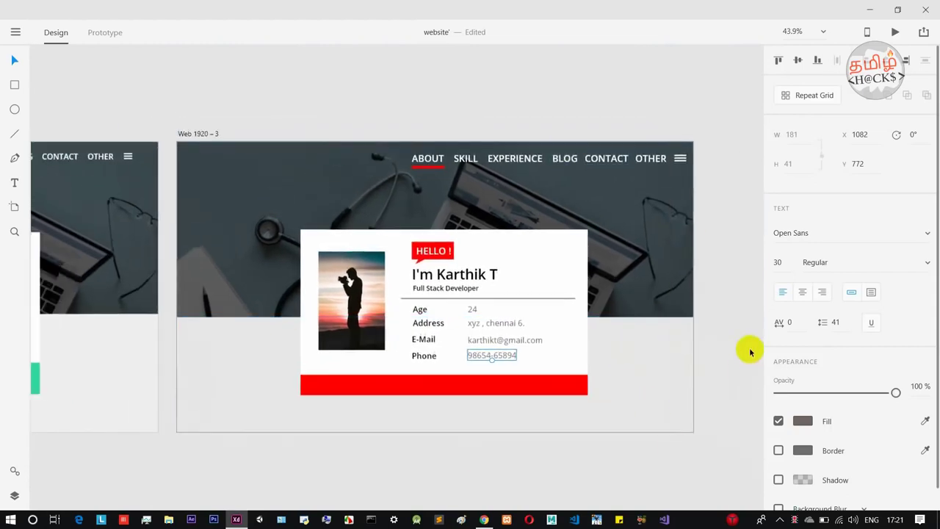
pyautogui.click(719, 338)
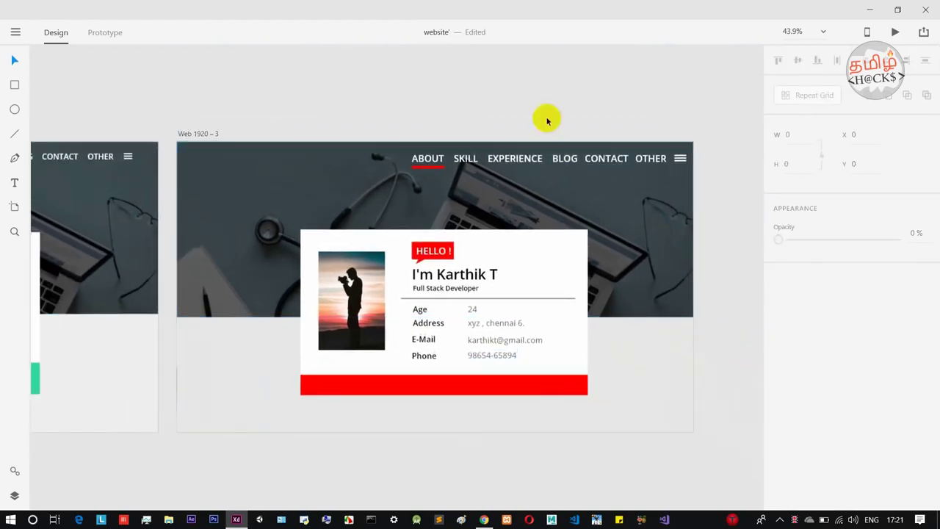
pyautogui.click(461, 206)
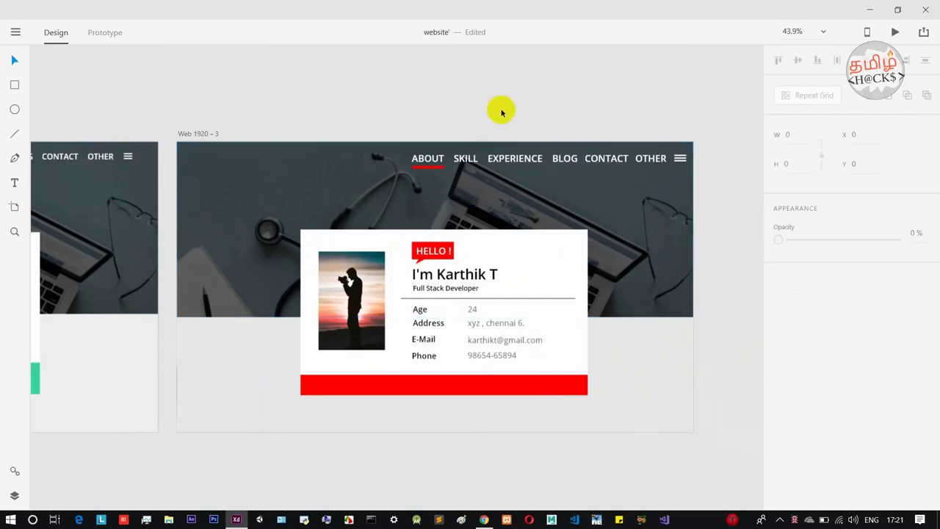
pyautogui.scroll(-1, 500, 125)
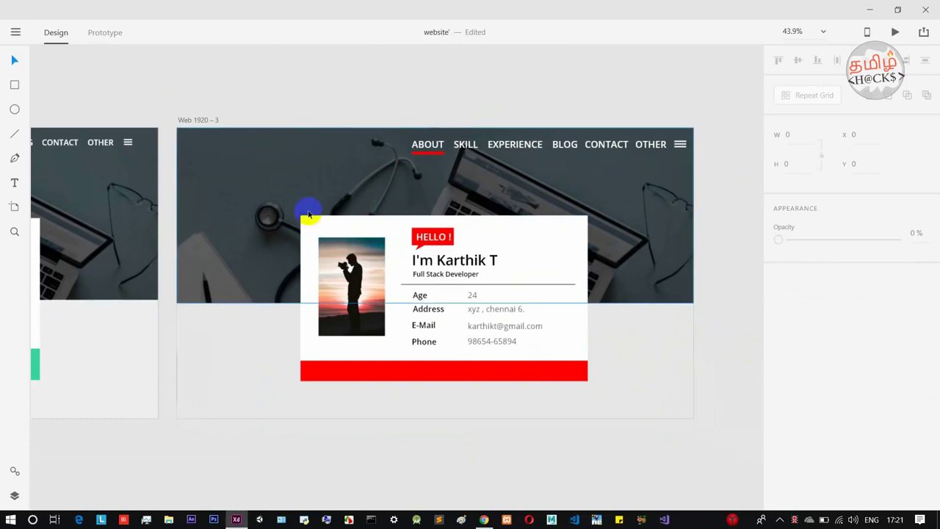
pyautogui.click(239, 186)
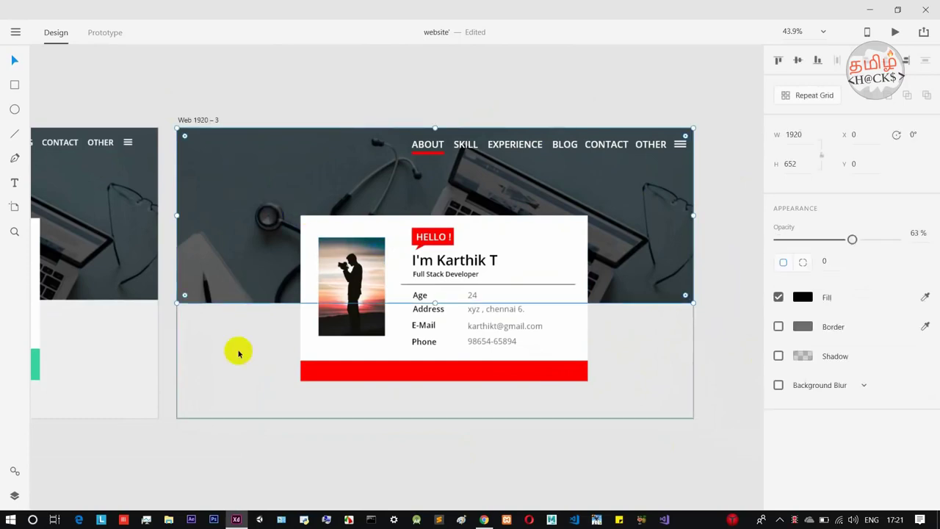
pyautogui.click(238, 357)
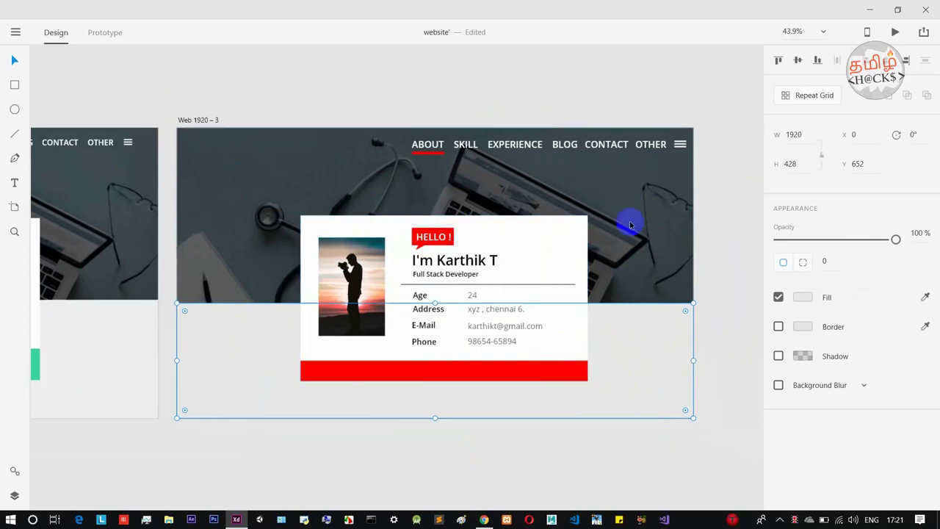
pyautogui.scroll(-1, 609, 224)
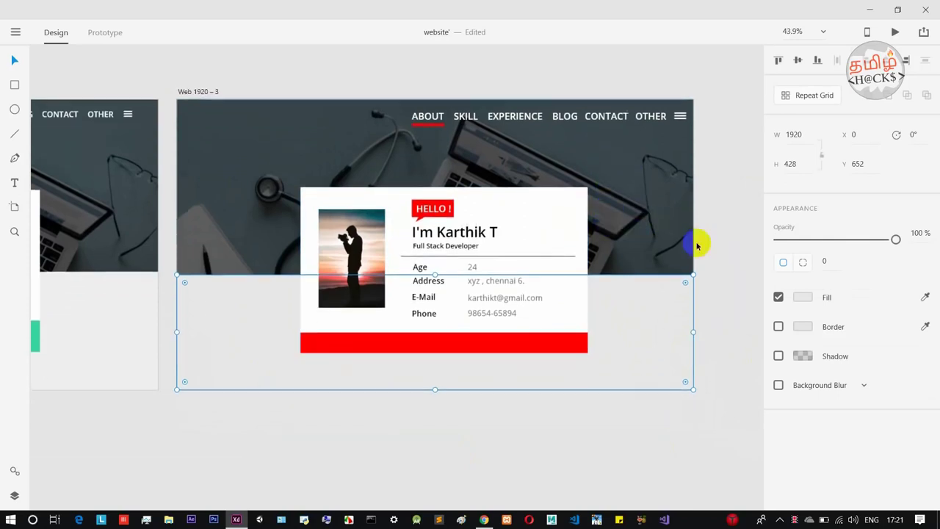
pyautogui.click(741, 263)
pyautogui.scroll(1, 741, 263)
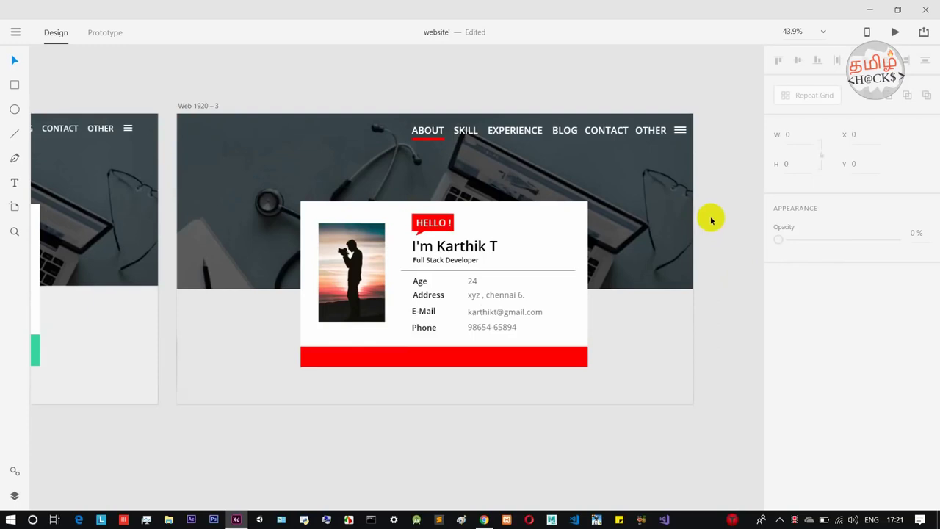
pyautogui.click(476, 356)
pyautogui.click(377, 356)
pyautogui.click(447, 357)
pyautogui.click(416, 357)
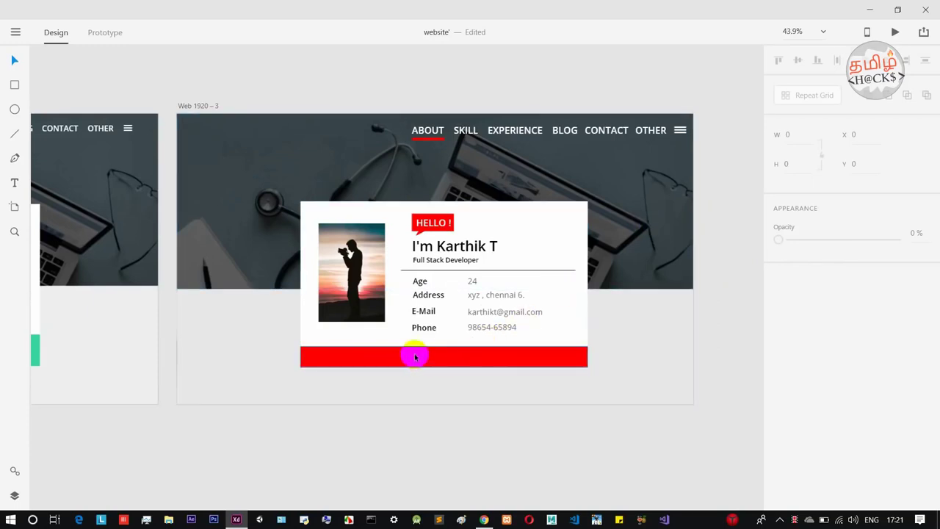
# Switch to Chrome and bring the white Facebook icon from iconsdb.com onto the XD canvas below the artboard.
pyautogui.click(484, 520)
pyautogui.click(699, 23)
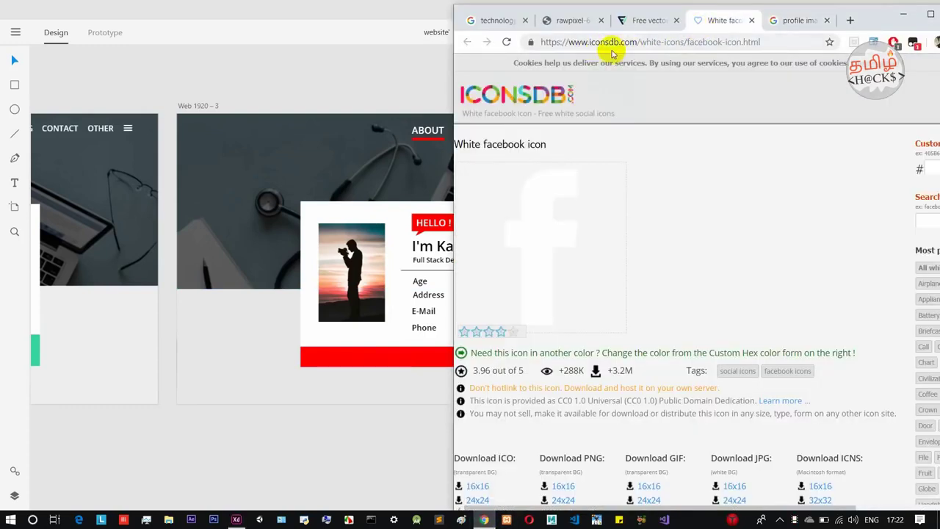
pyautogui.scroll(-3, 574, 186)
pyautogui.scroll(-4, 574, 185)
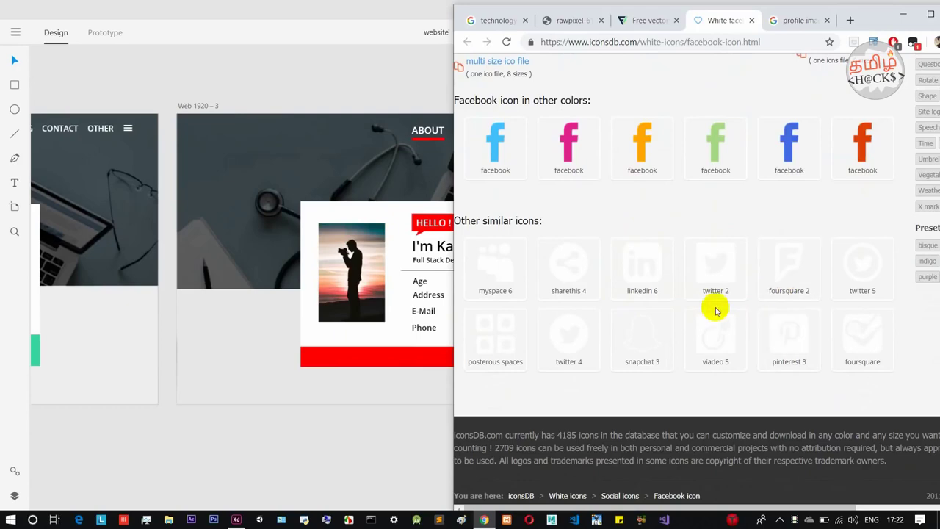
pyautogui.scroll(7, 716, 301)
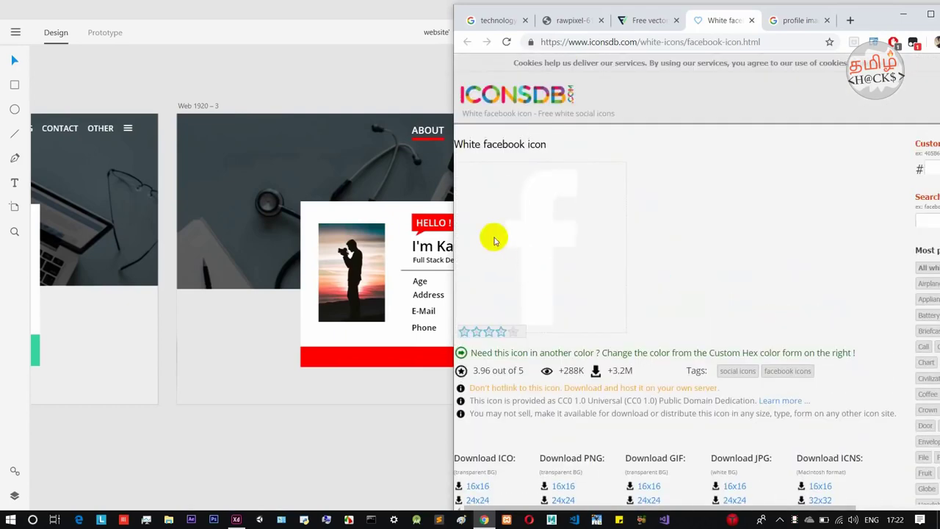
pyautogui.moveTo(539, 233); pyautogui.dragTo(377, 451)
pyautogui.click(373, 474)
pyautogui.scroll(-2, 408, 411)
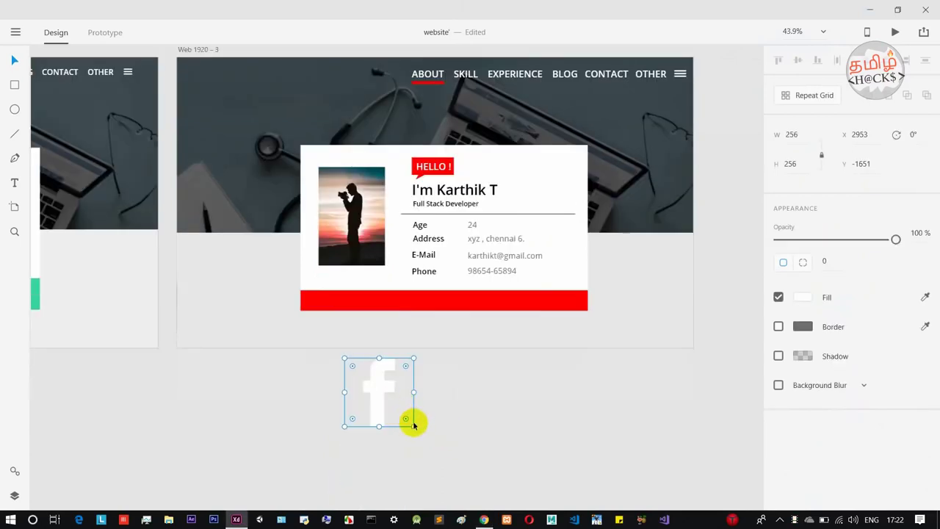
# Shrink the Facebook icon to fit within the card's red bar and place it on the bar, vertically centred.
pyautogui.moveTo(413, 426); pyautogui.dragTo(379, 304)
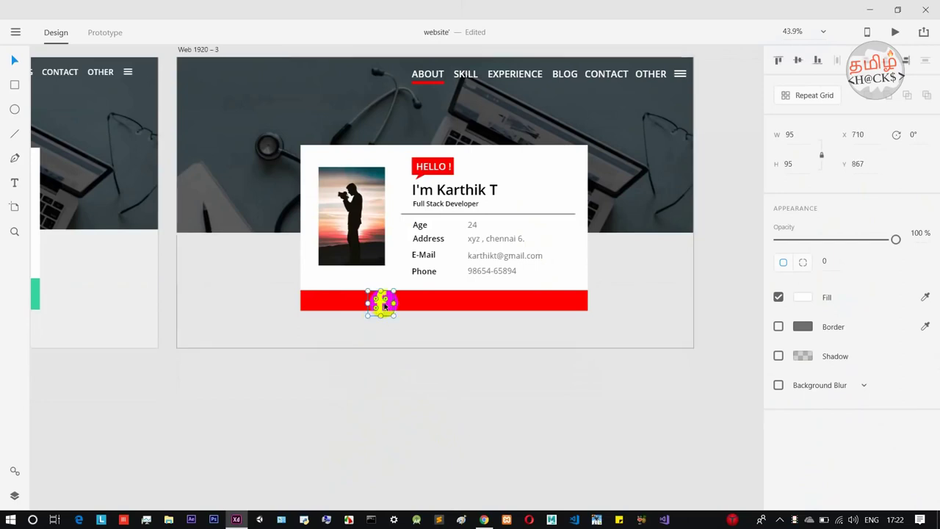
pyautogui.scroll(5, 380, 304)
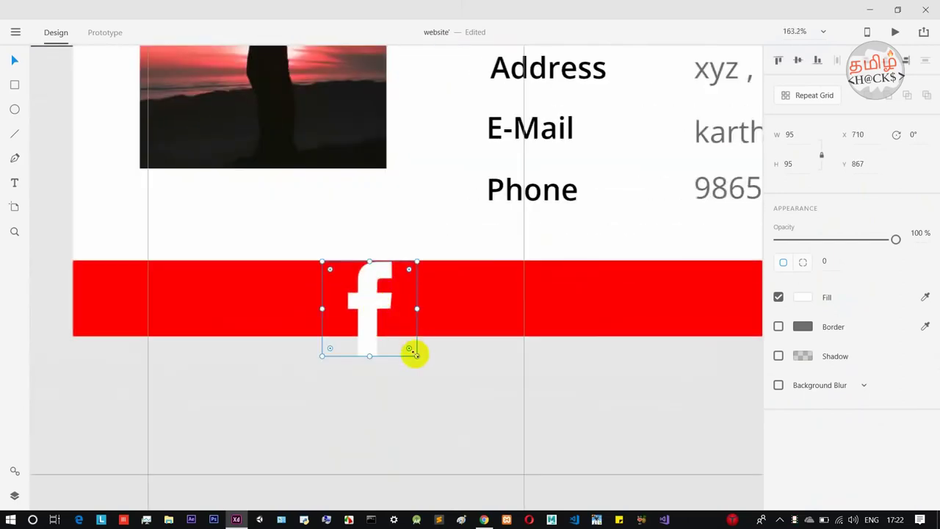
pyautogui.moveTo(416, 356); pyautogui.dragTo(432, 307)
pyautogui.click(573, 395)
pyautogui.scroll(-4, 573, 395)
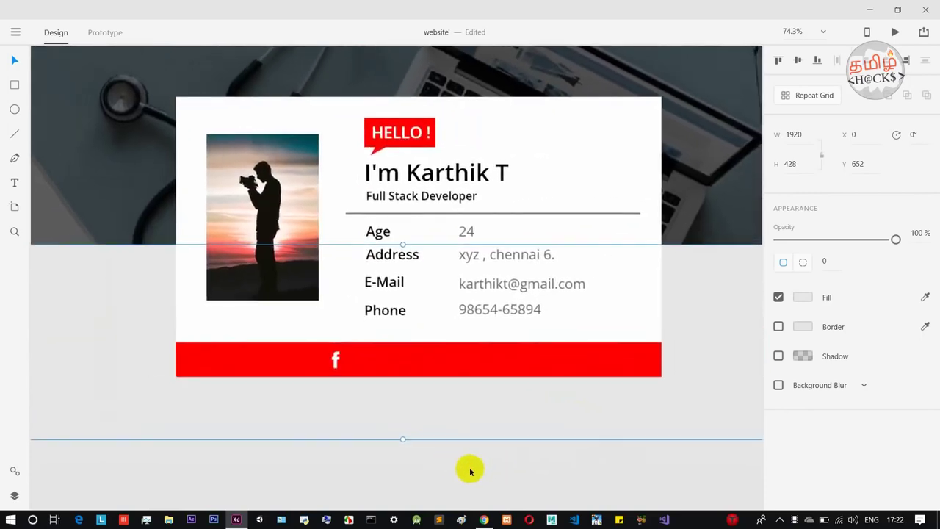
pyautogui.click(431, 479)
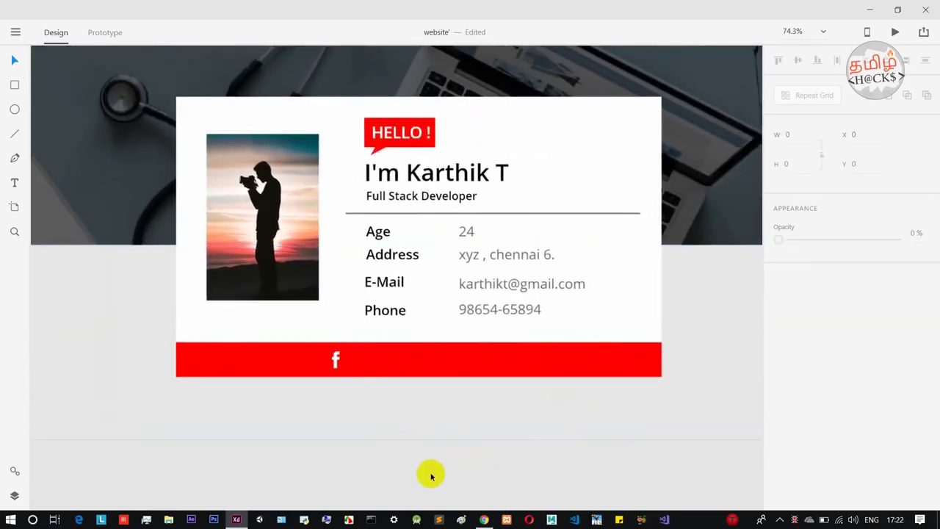
pyautogui.scroll(-2, 431, 441)
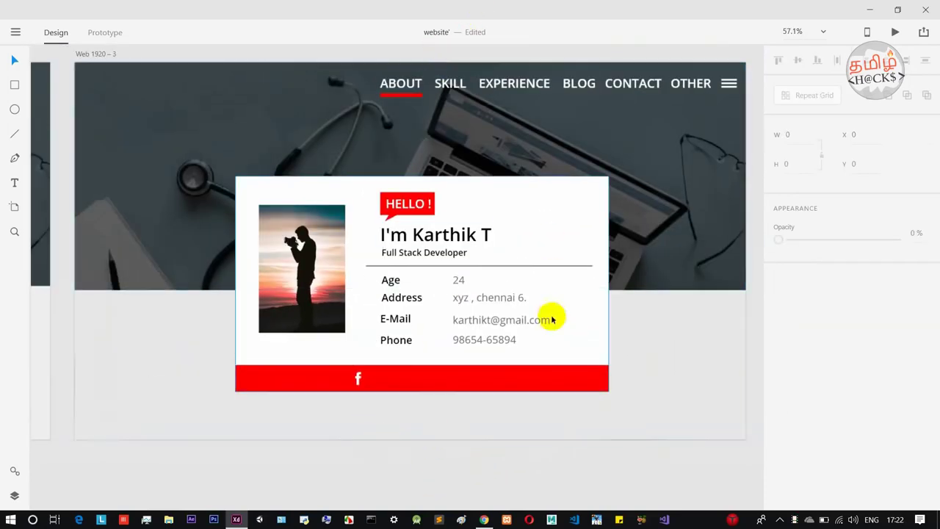
# Switch to Chrome for more white social icons and line up GitHub, Instagram, Pinterest and Google+ beside the Facebook icon on the red bar.
pyautogui.click(484, 519)
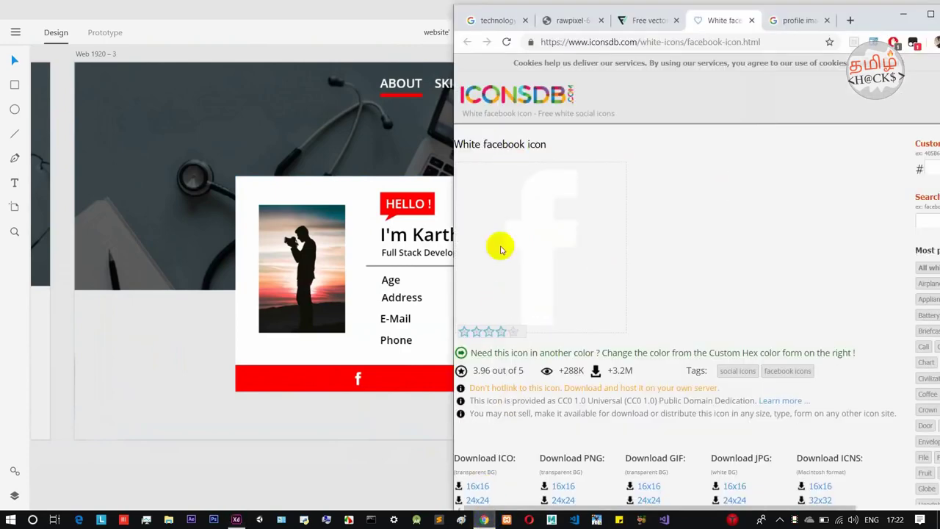
pyautogui.scroll(-8, 550, 369)
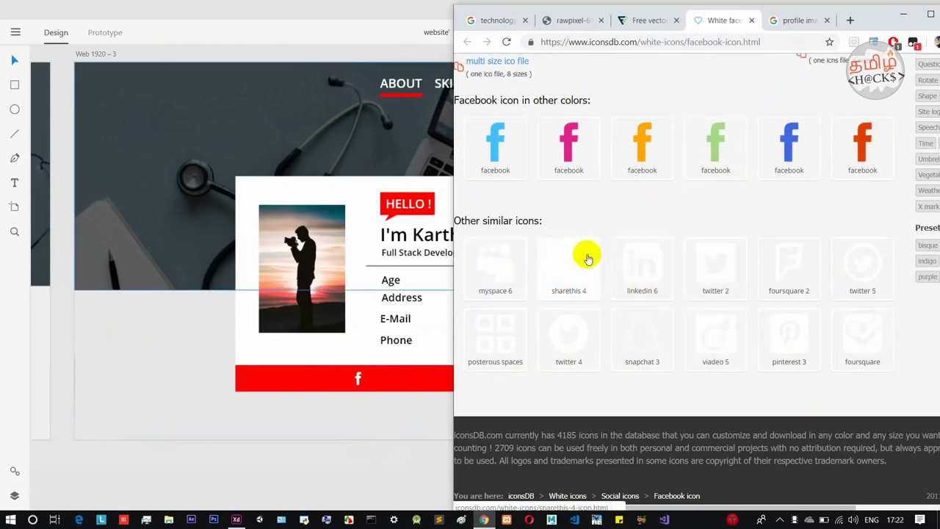
pyautogui.click(328, 445)
pyautogui.hotkey('ctrl', '-')
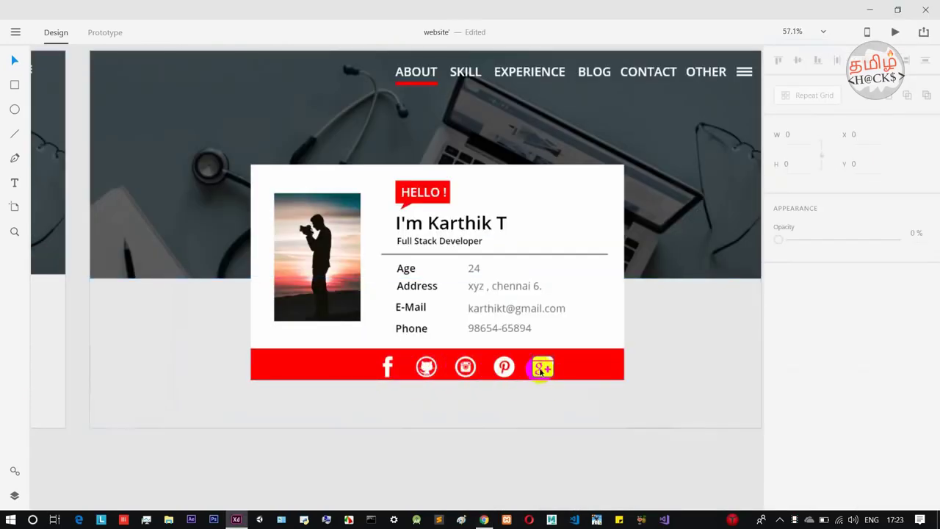
# Preview the Web 1920 – 3 artboard in its own window, inspect the finished page and close the preview.
pyautogui.scroll(-2, 591, 363)
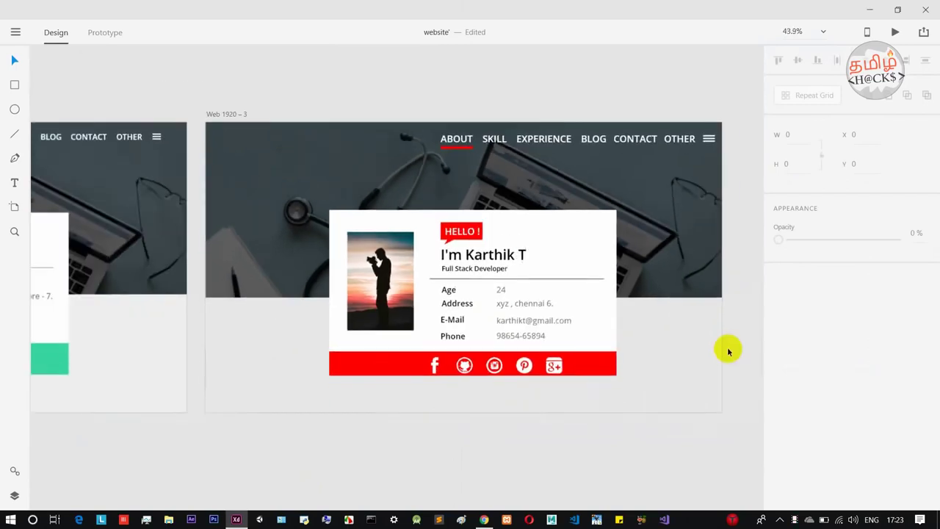
pyautogui.scroll(1, 713, 351)
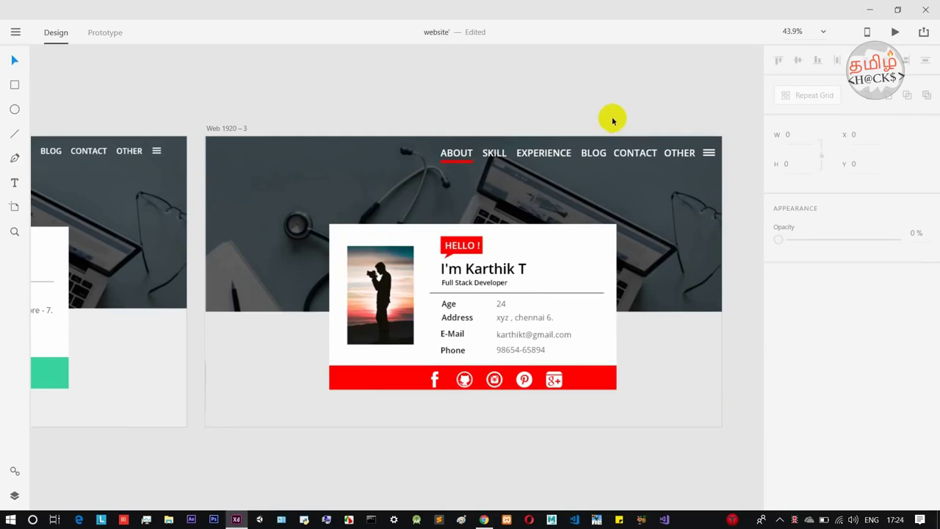
pyautogui.click(228, 127)
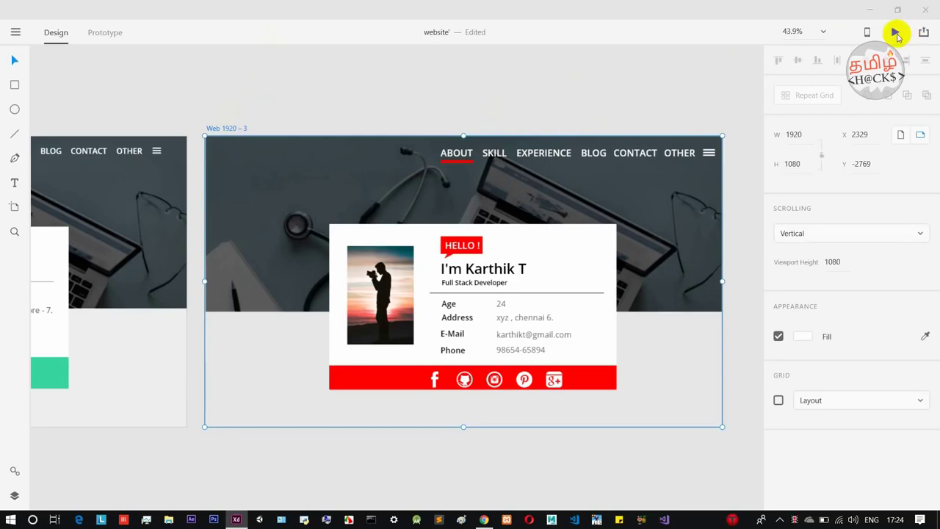
pyautogui.click(896, 33)
pyautogui.moveTo(778, 11); pyautogui.dragTo(736, 14)
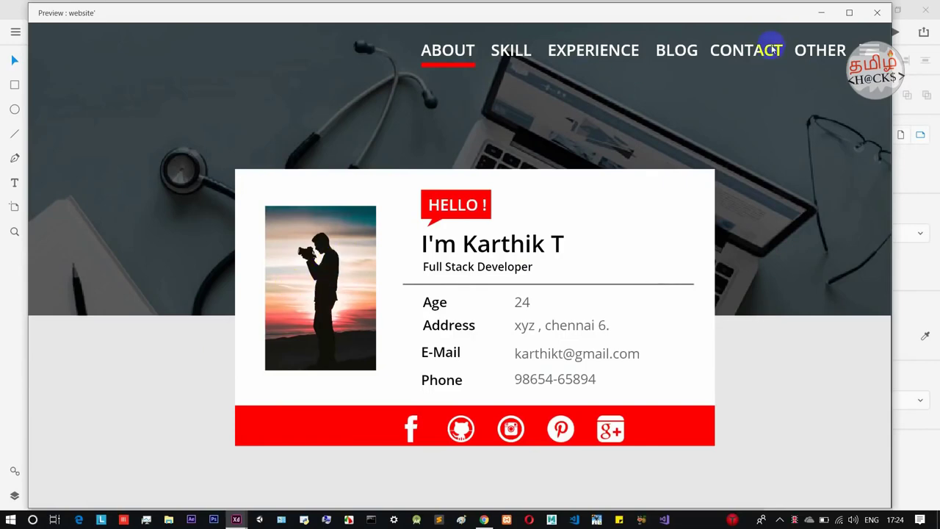
pyautogui.click(877, 13)
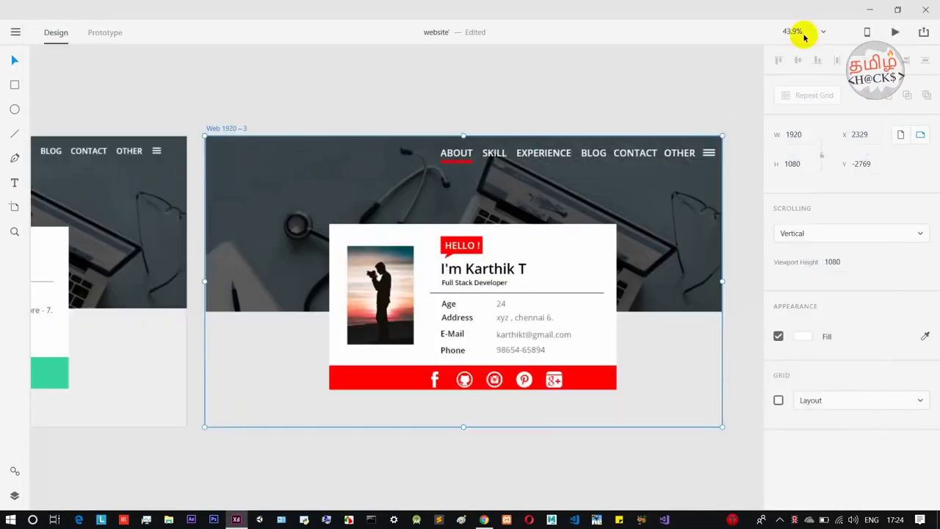
pyautogui.scroll(1, 621, 220)
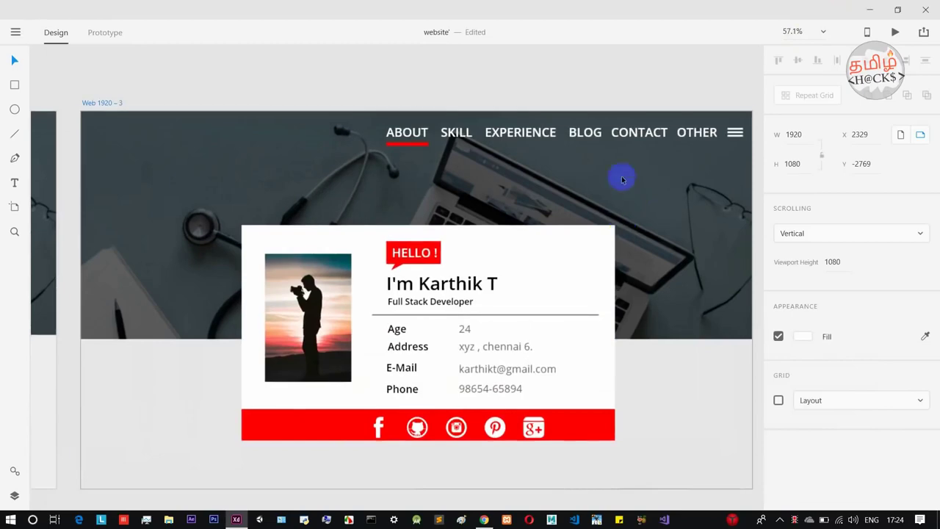
pyautogui.scroll(-1, 622, 142)
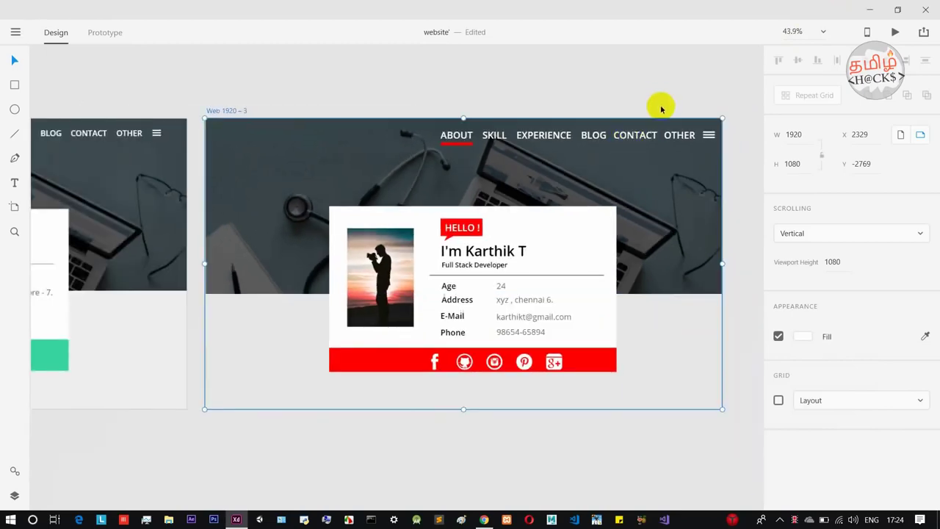